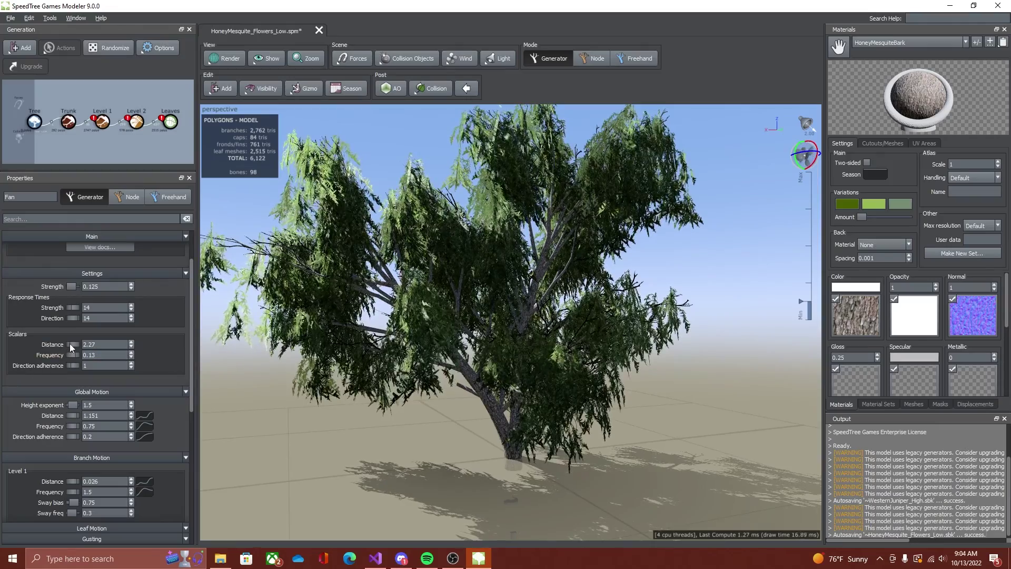
# Step: Set the wind fan's Distance scalar to 1.45
pyautogui.moveTo(71, 343)
pyautogui.mouseDown()
pyautogui.moveTo(48, 348)
pyautogui.moveTo(64, 345)
pyautogui.moveTo(55, 345)
pyautogui.mouseUp()
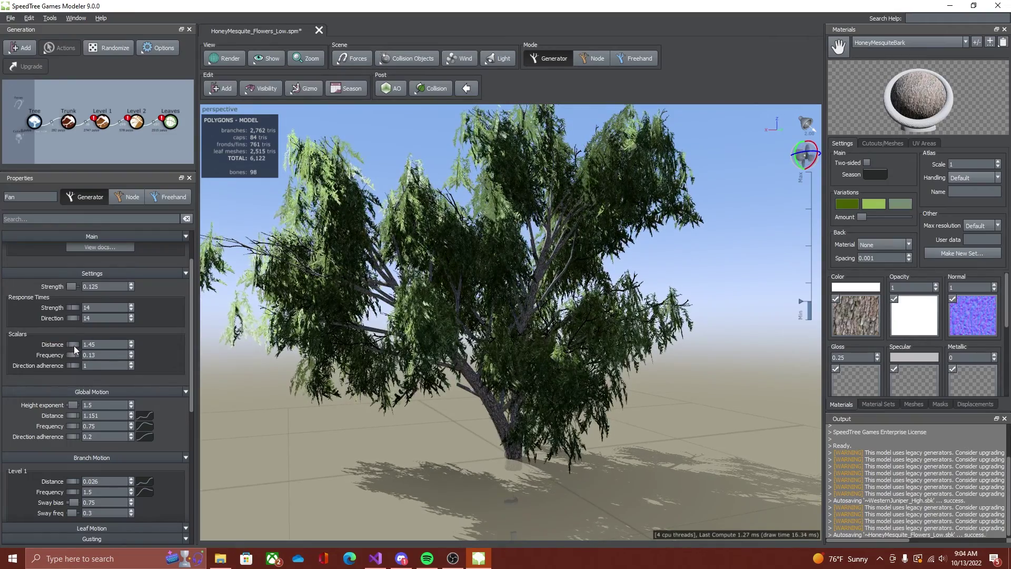
# Step: Examine the tree's wind motion up close and from several angles, and clear the fan selection
pyautogui.moveTo(320, 352)
pyautogui.mouseDown()
pyautogui.moveTo(378, 350)
pyautogui.moveTo(325, 348)
pyautogui.mouseUp()
pyautogui.scroll(-1, 324, 348)
pyautogui.scroll(4, 324, 348)
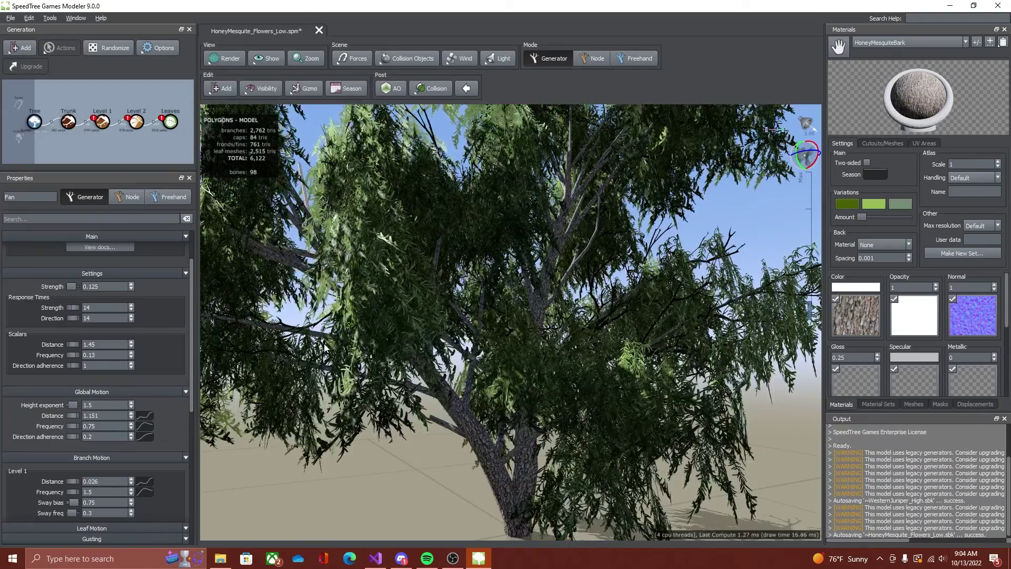
pyautogui.scroll(-4, 324, 347)
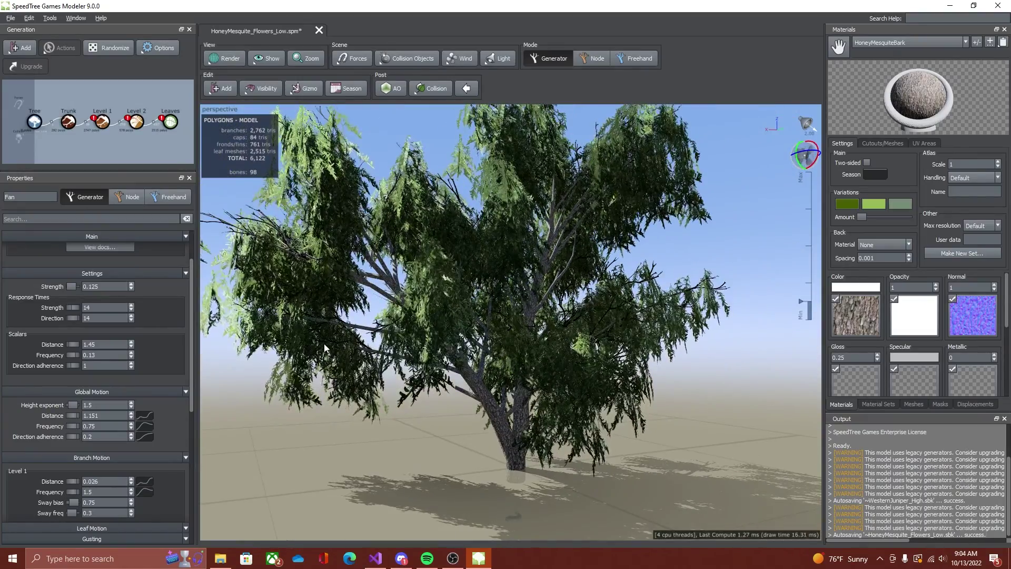
pyautogui.scroll(-2, 325, 347)
pyautogui.moveTo(325, 348); pyautogui.dragTo(381, 337)
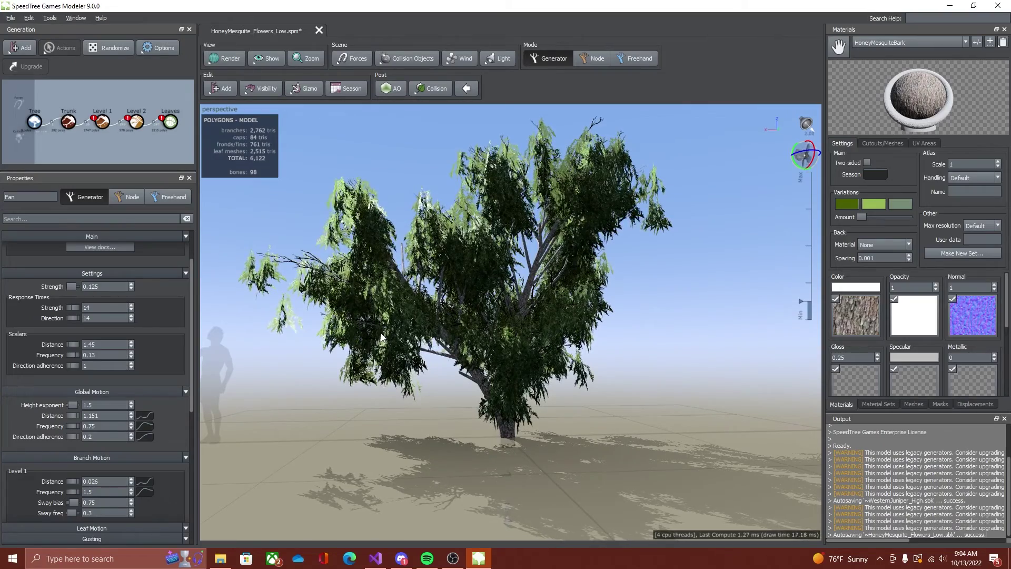
pyautogui.moveTo(381, 337); pyautogui.dragTo(325, 358)
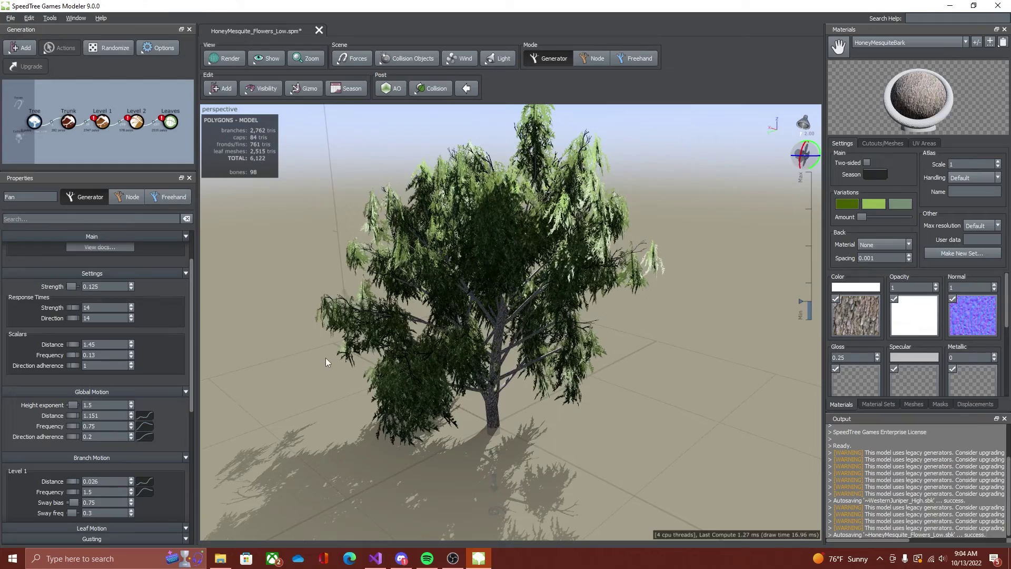
pyautogui.moveTo(325, 358); pyautogui.dragTo(370, 354)
pyautogui.click(265, 378)
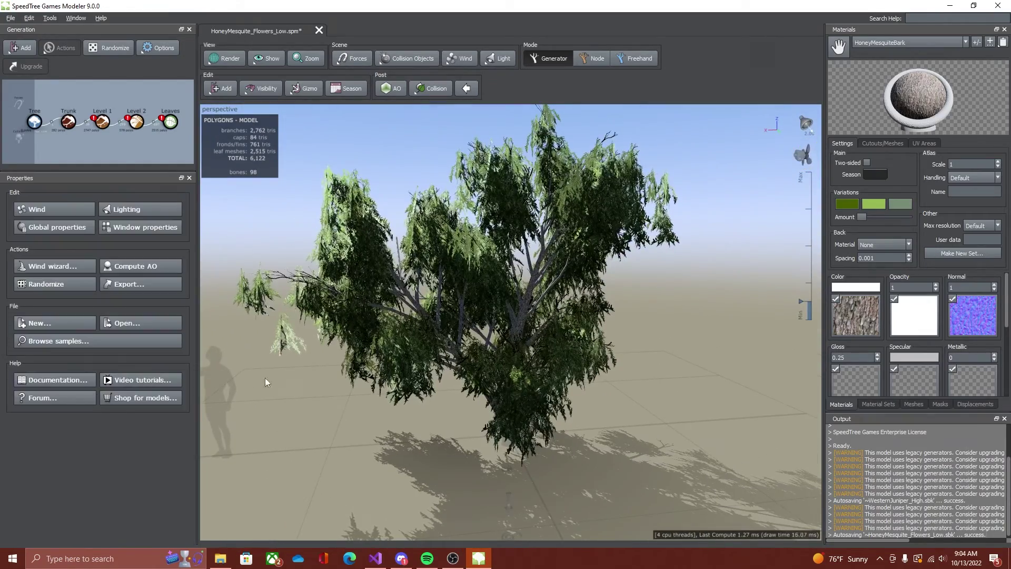
# Step: Save the tree model as a new file named HoneyMesquite_Flowers_Low_Custom_01.spm in the Honey_Mesquite folder
pyautogui.click(10, 18)
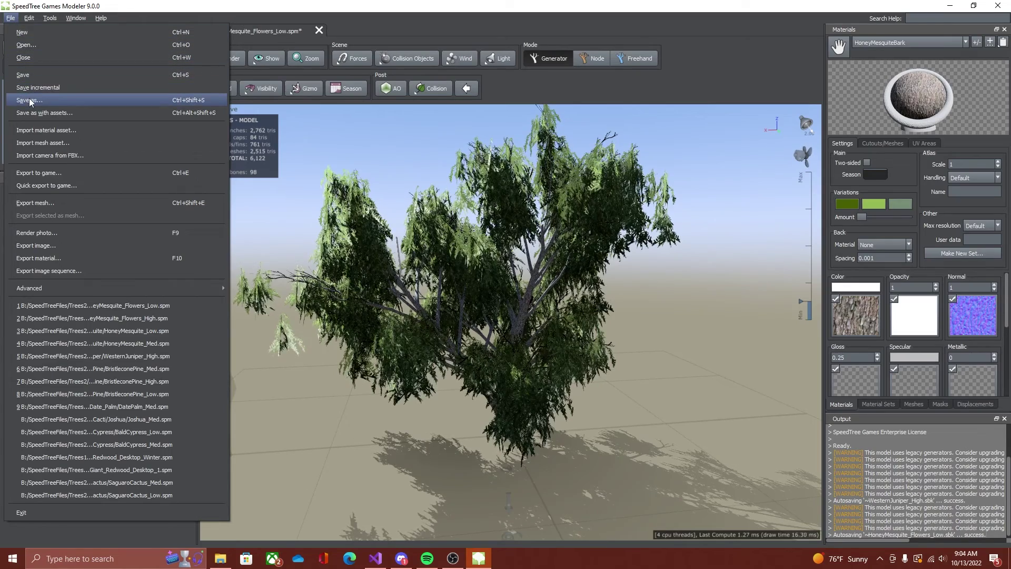
pyautogui.click(30, 100)
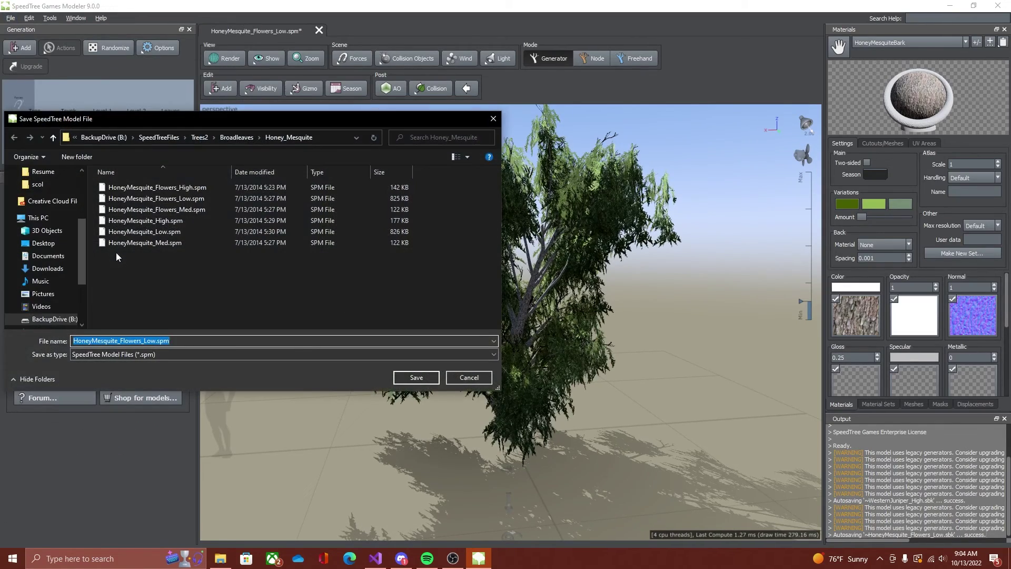
pyautogui.click(157, 341)
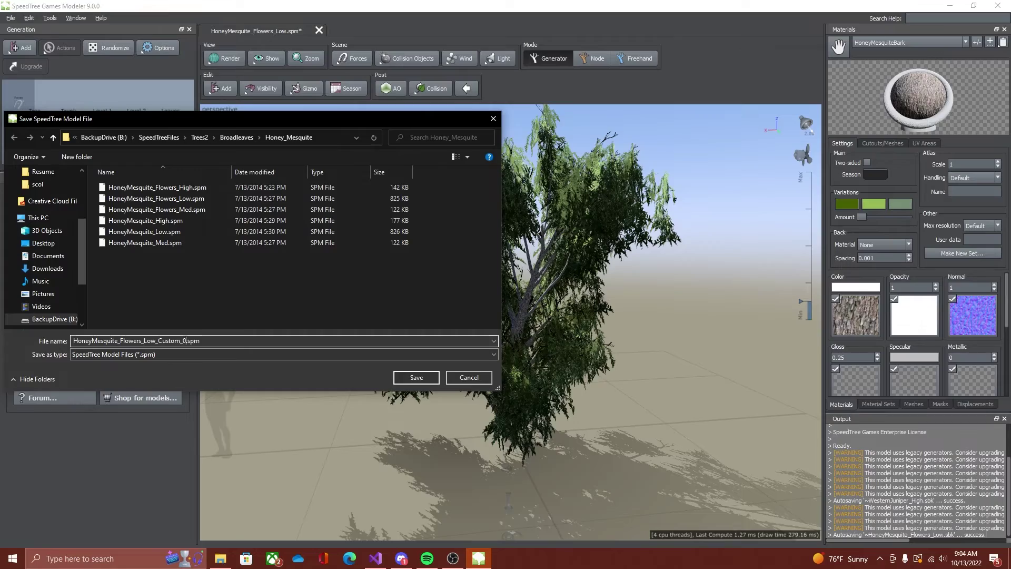
pyautogui.click(416, 377)
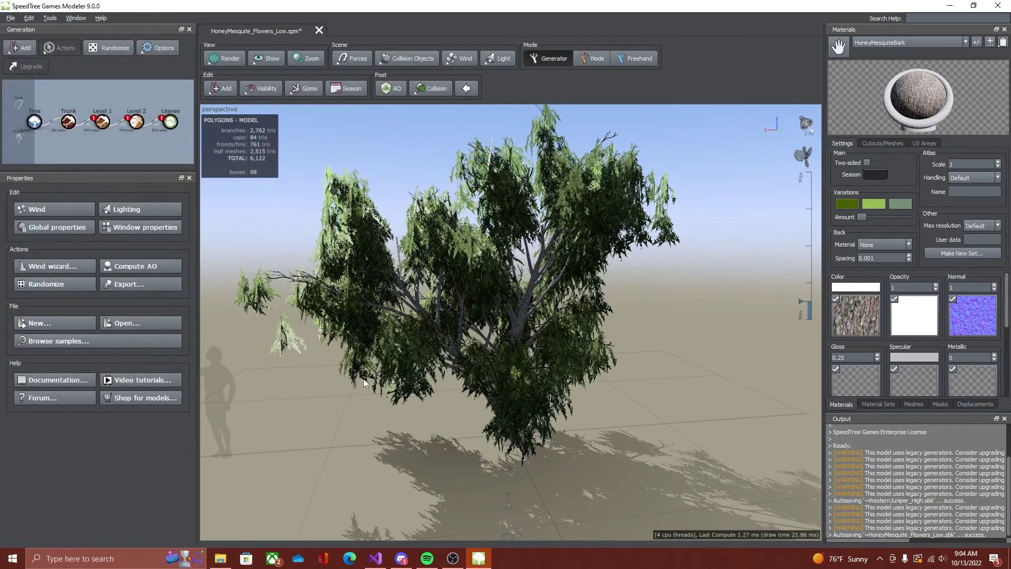
# Step: Start a mesh export in FBX format and browse to the FinalLowPoly folder
pyautogui.click(11, 18)
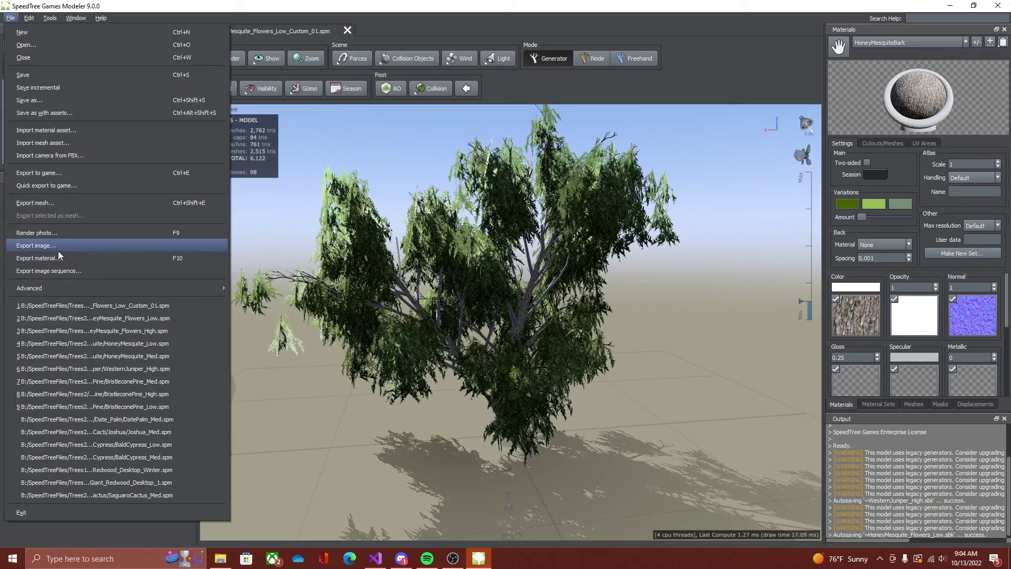
pyautogui.click(48, 206)
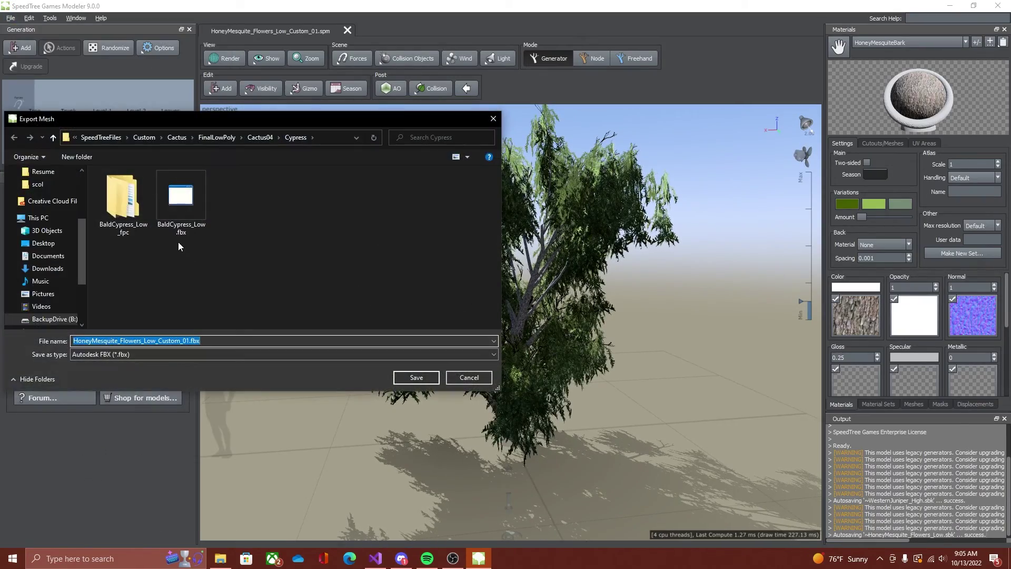
pyautogui.click(260, 141)
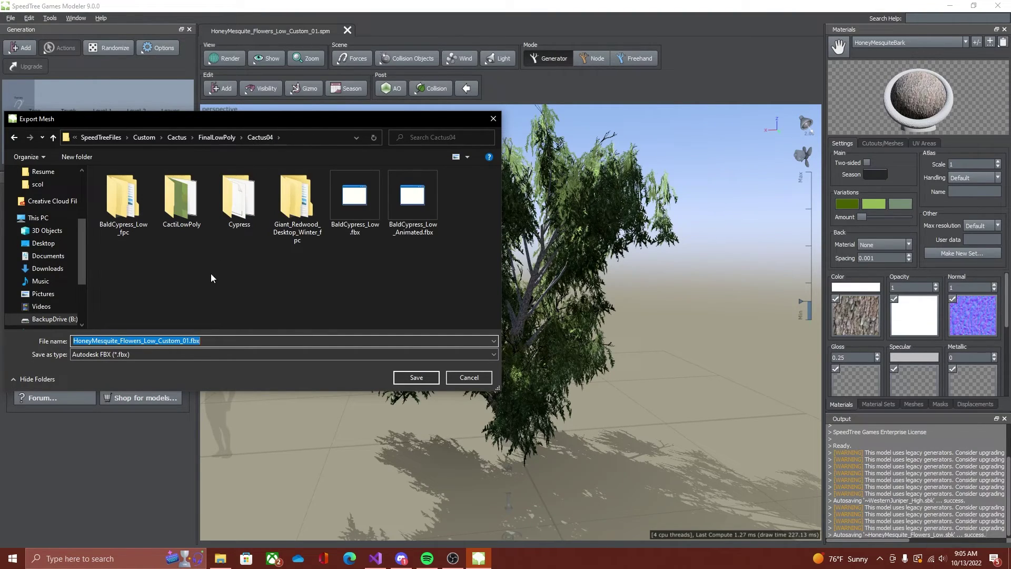
pyautogui.click(217, 137)
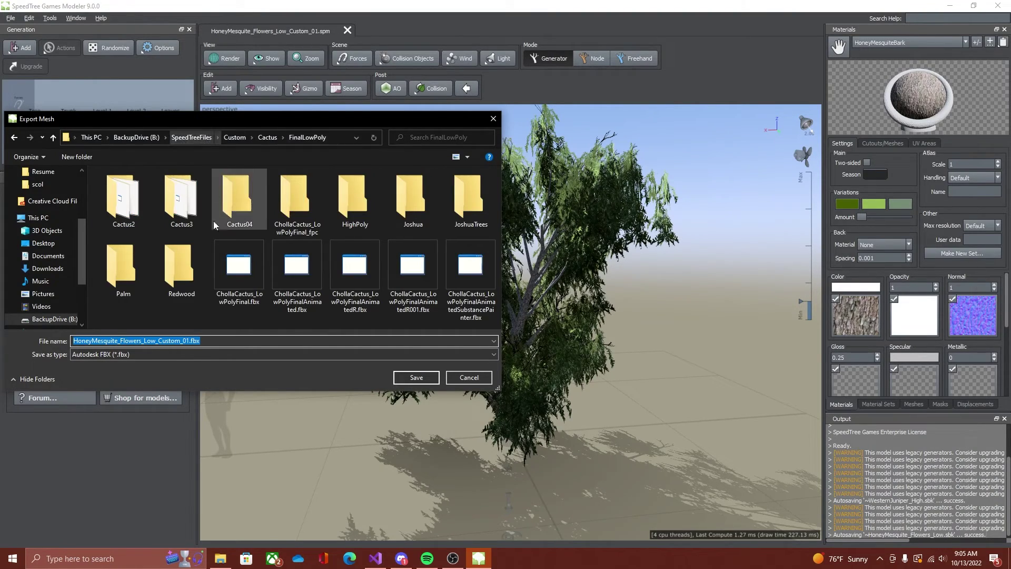
# Step: Create a new folder named Honey Mesquite inside FinalLowPoly
pyautogui.rightClick(173, 315)
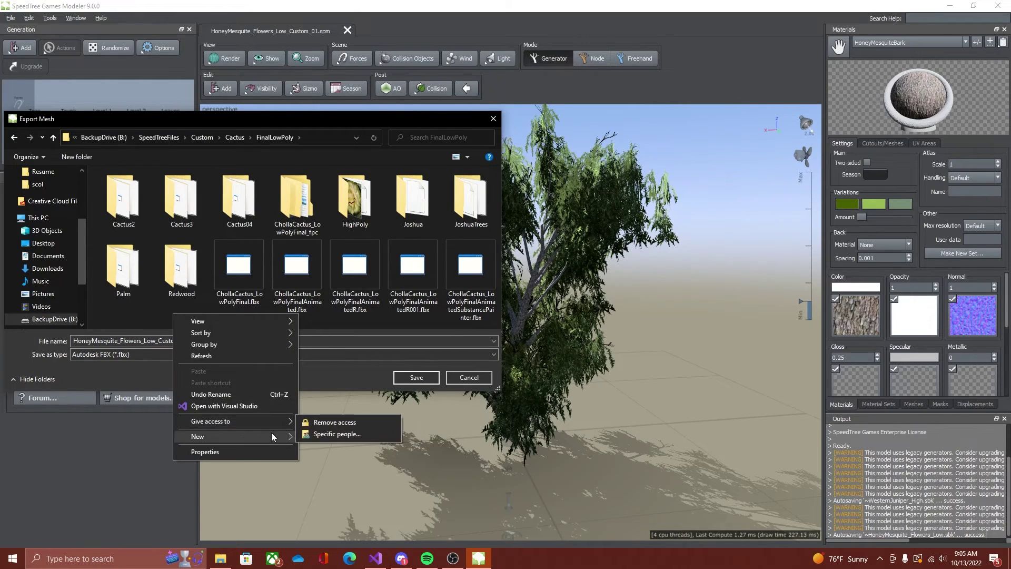
pyautogui.moveTo(272, 435)
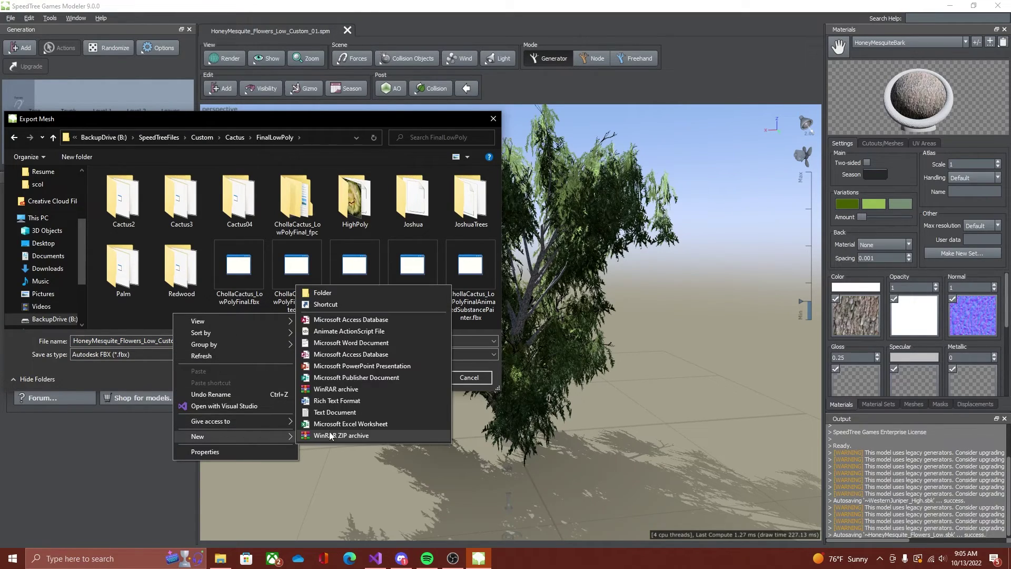
pyautogui.click(334, 295)
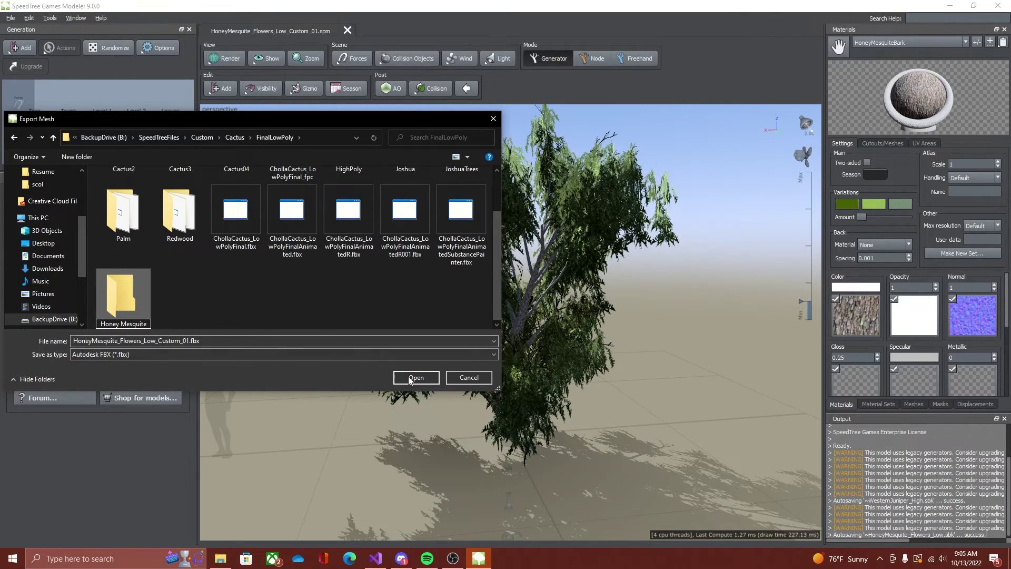
pyautogui.click(165, 317)
# Step: Choose the Honey Mesquite folder as destination and save the mesh as HoneyMesquite_Flowers_Low_Custom_01.fbx
pyautogui.scroll(-2, 191, 302)
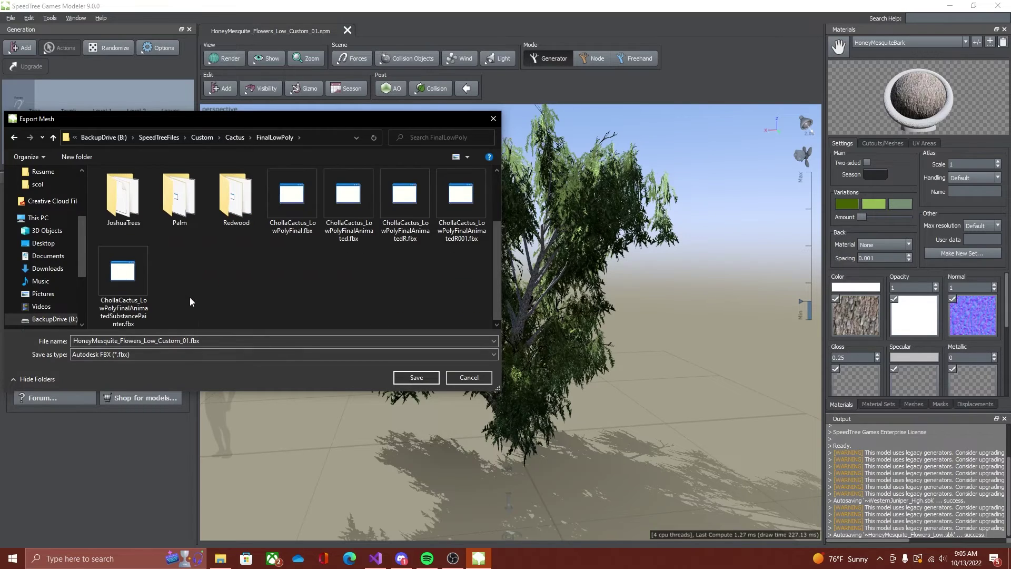
pyautogui.scroll(2, 195, 278)
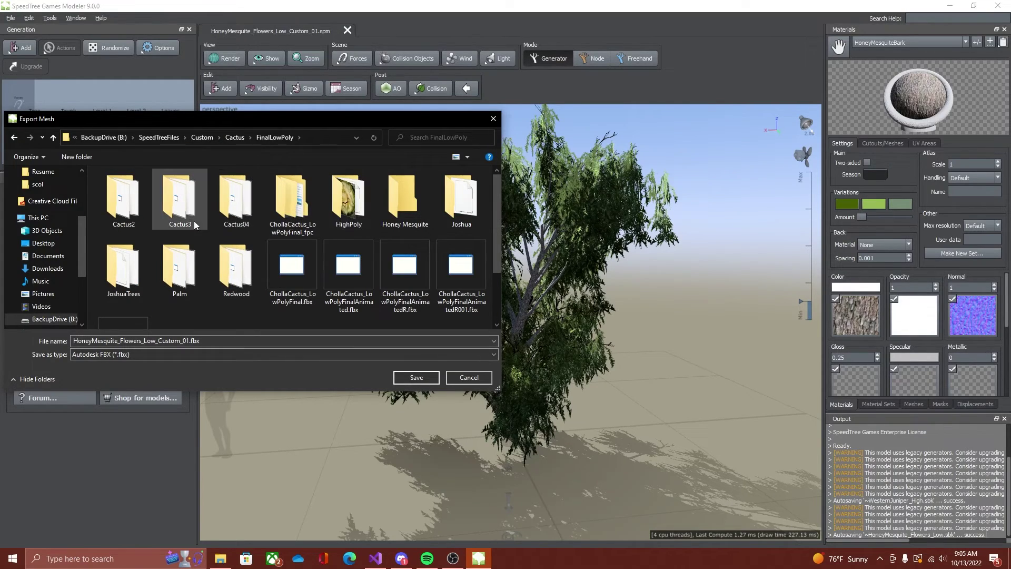
pyautogui.doubleClick(396, 202)
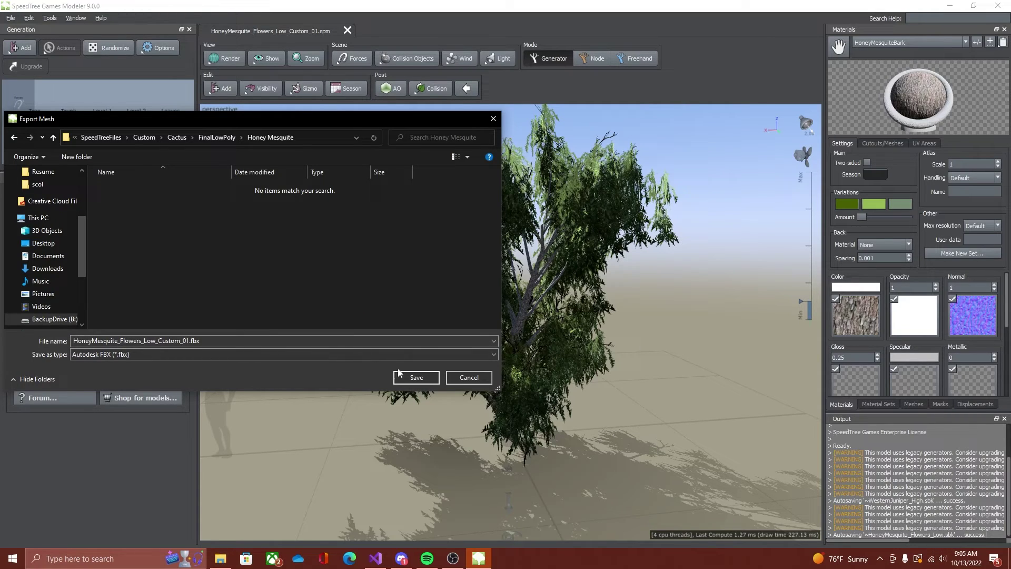
pyautogui.click(415, 376)
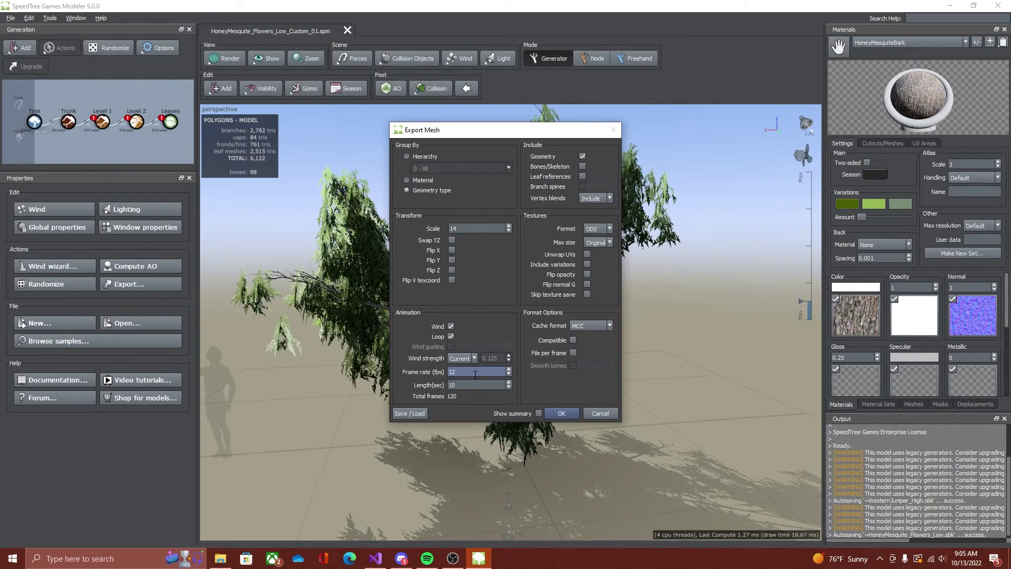
# Step: Export the mesh grouped by geometry type, with looping wind animation at 12 fps and a length of 10 seconds
pyautogui.click(504, 384)
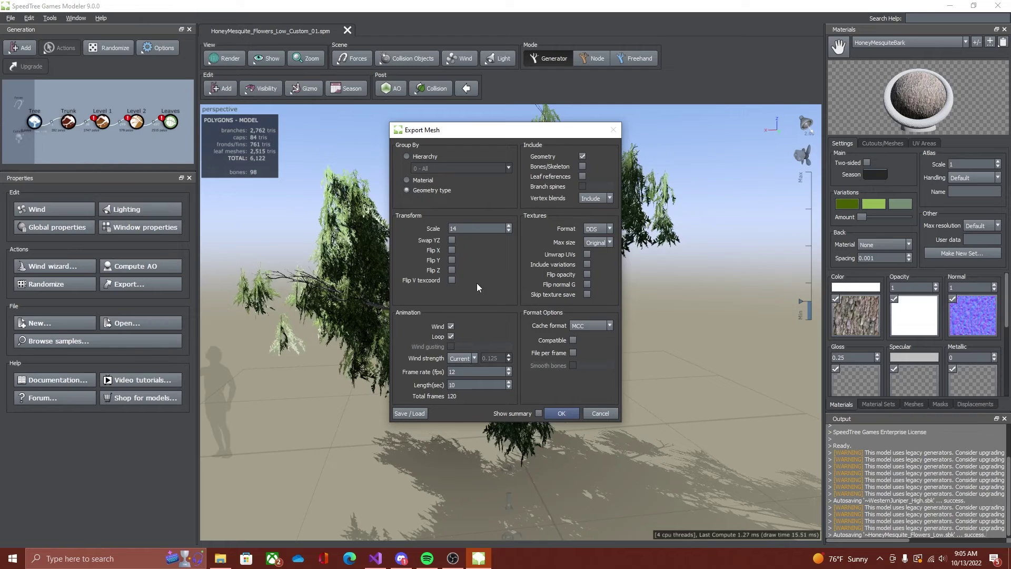
pyautogui.click(407, 157)
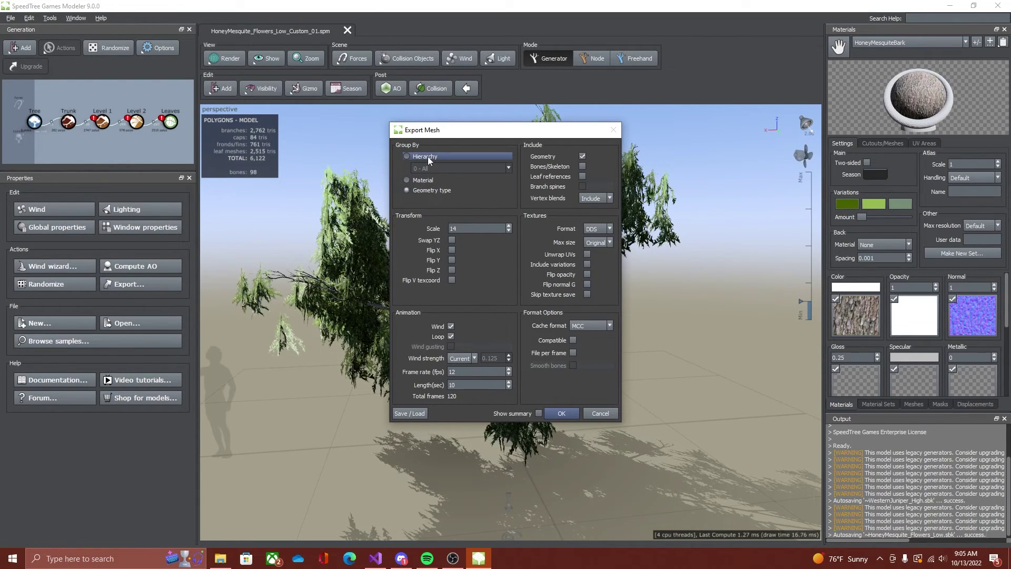
pyautogui.click(507, 168)
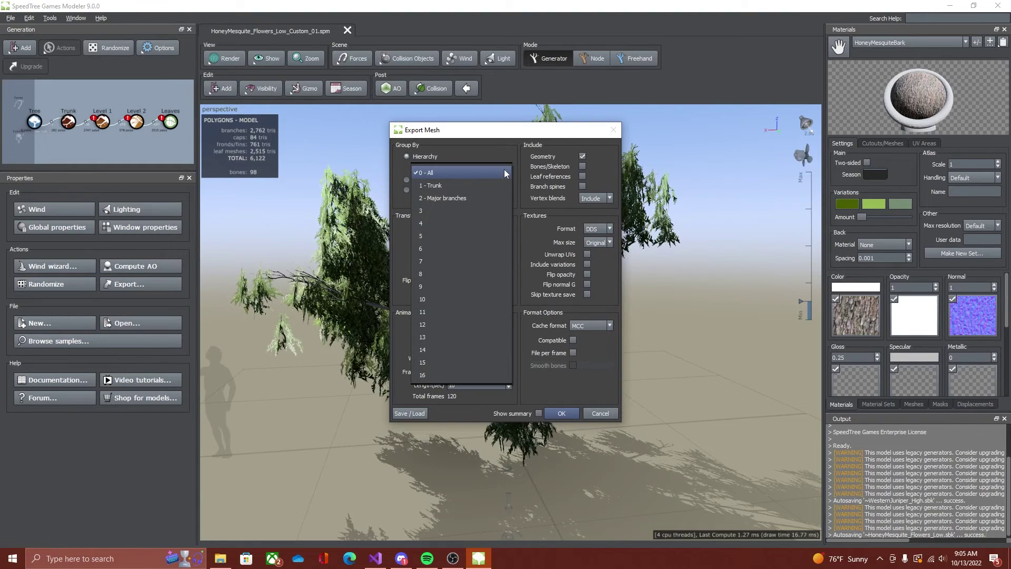
pyautogui.click(481, 173)
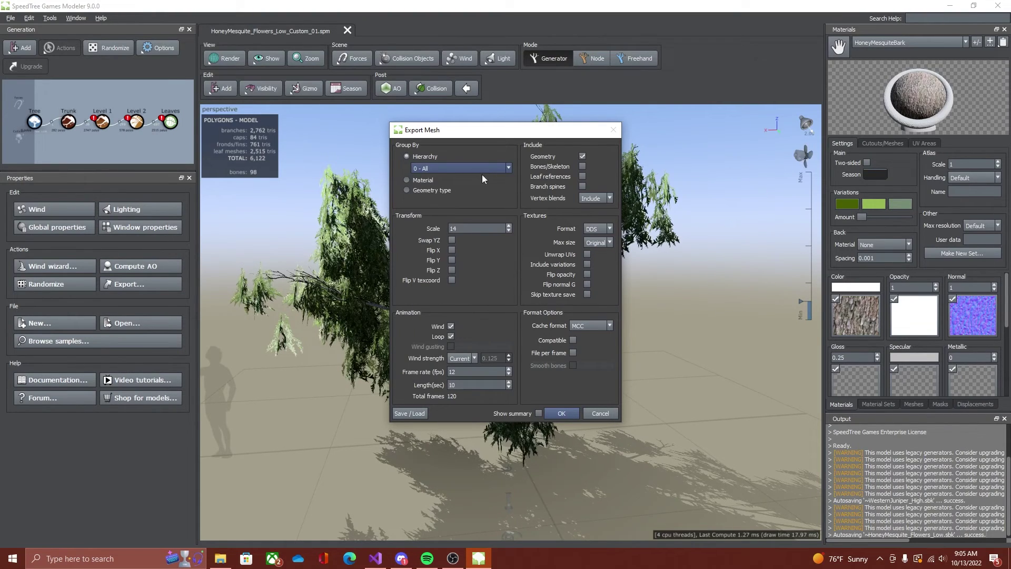
pyautogui.click(427, 188)
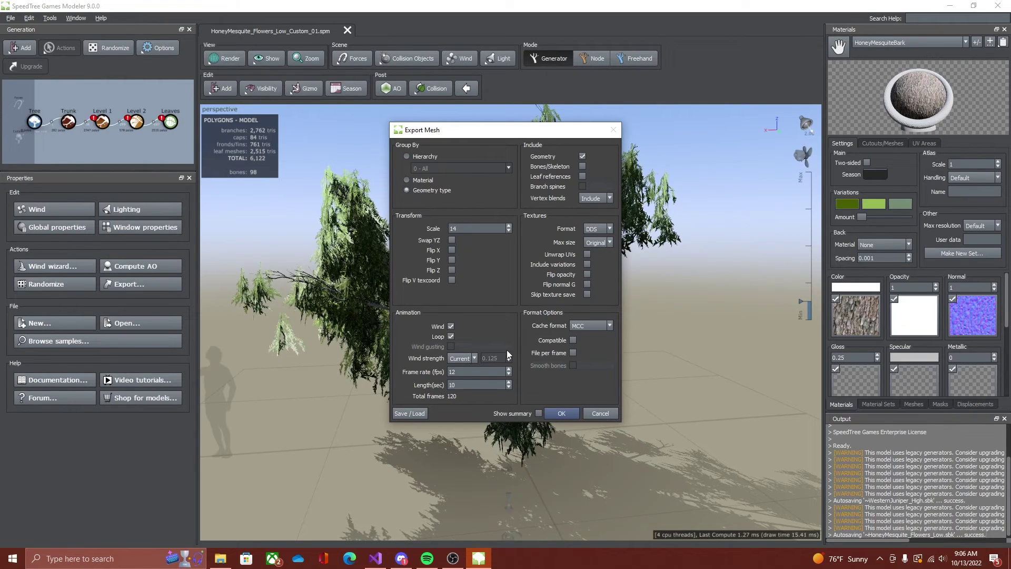
pyautogui.click(559, 412)
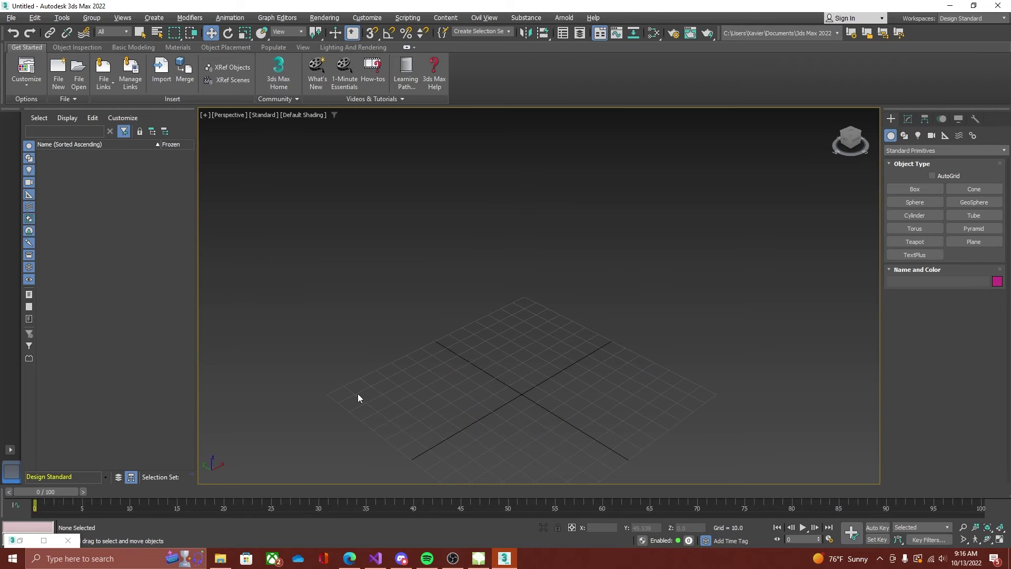
# Step: In 3ds Max, start a file import and go to B:\SpeedTreeFiles\Custom\Honey Mesquite using the path copied from File Explorer
pyautogui.click(11, 18)
pyautogui.moveTo(35, 161)
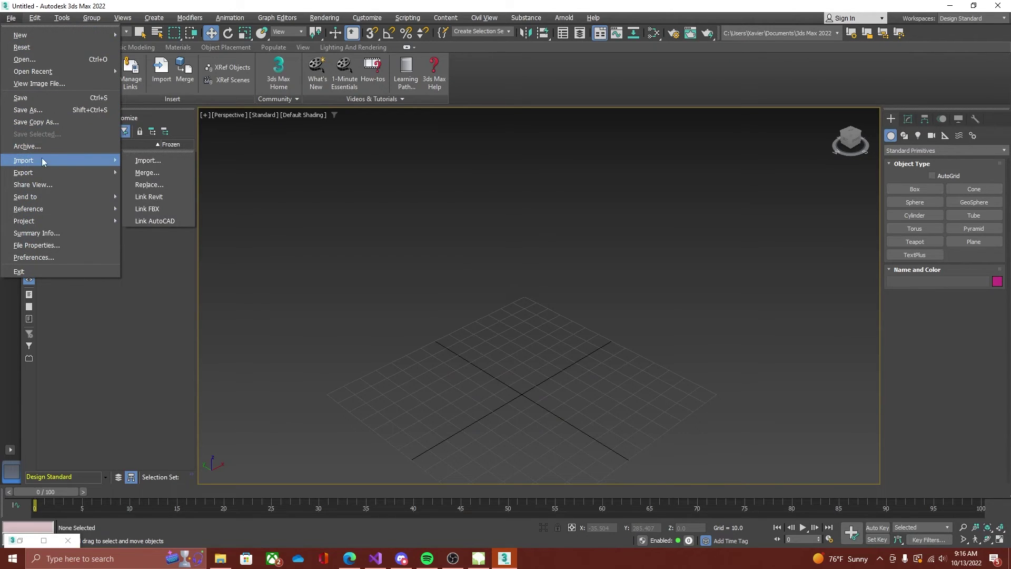
pyautogui.click(132, 157)
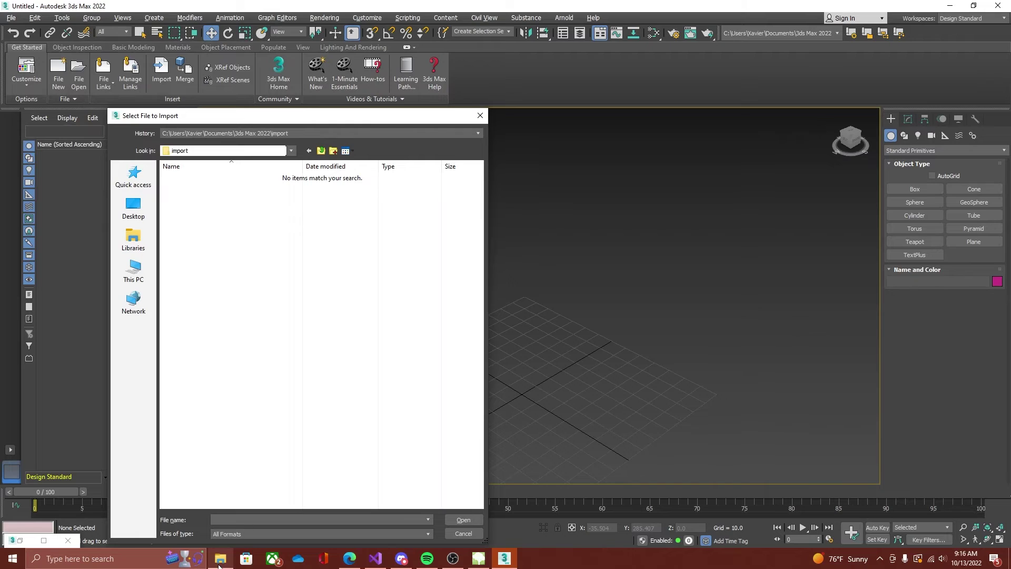
pyautogui.click(218, 563)
pyautogui.click(352, 157)
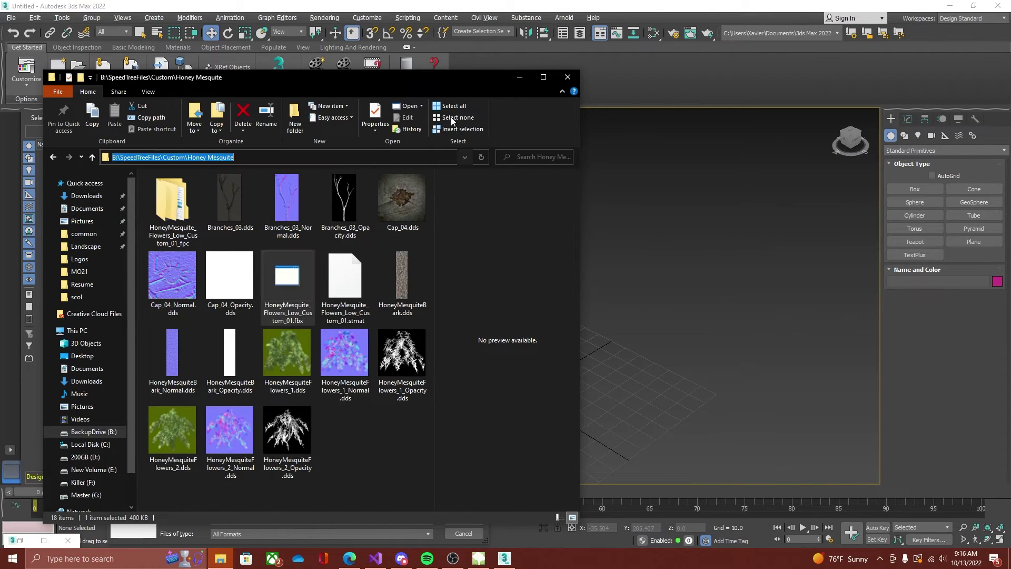
pyautogui.hotkey('ctrl', 'c')
pyautogui.click(519, 77)
pyautogui.hotkey('ctrl', 'v')
pyautogui.press('Return')
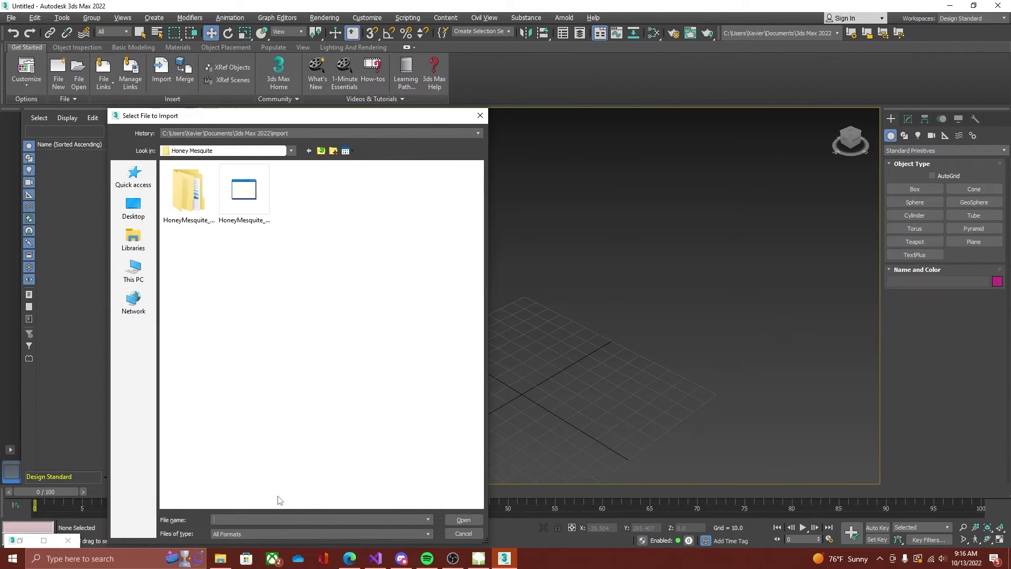
# Step: Import HoneyMesquite_Flowers_Low_Custom_01.fbx with the current FBX import settings and deselect the imported tree
pyautogui.doubleClick(258, 210)
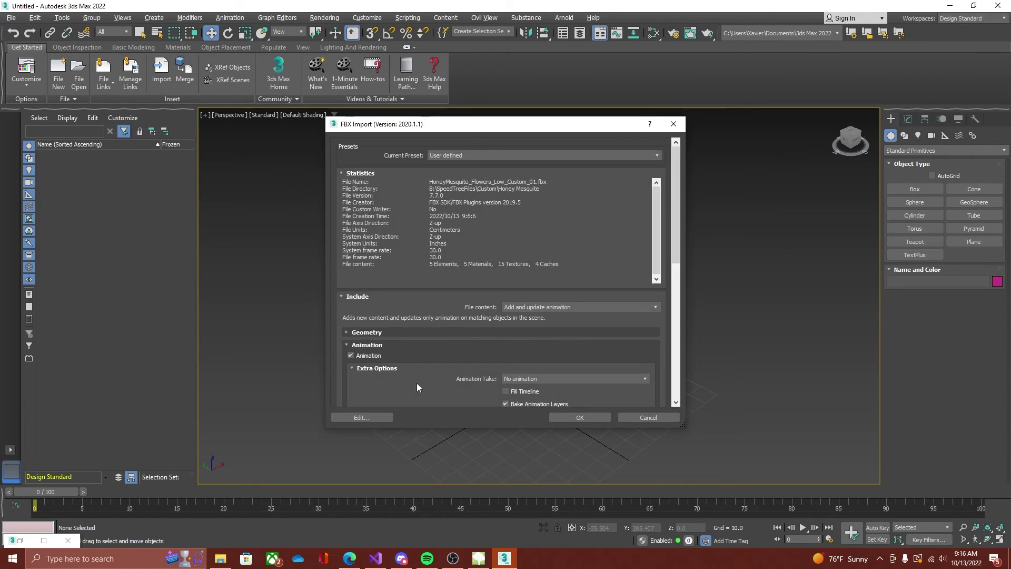
pyautogui.scroll(-6, 417, 386)
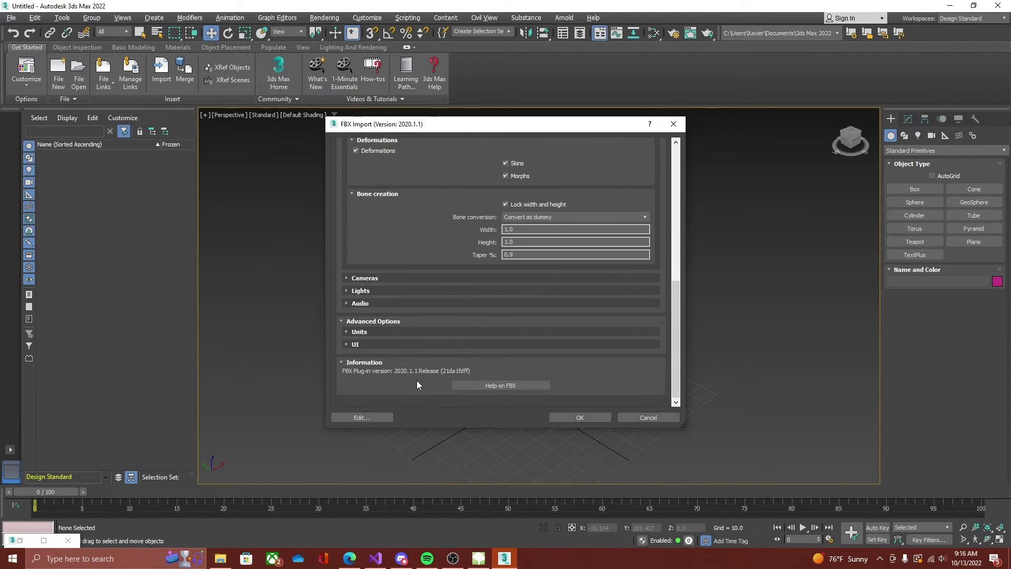
pyautogui.click(577, 417)
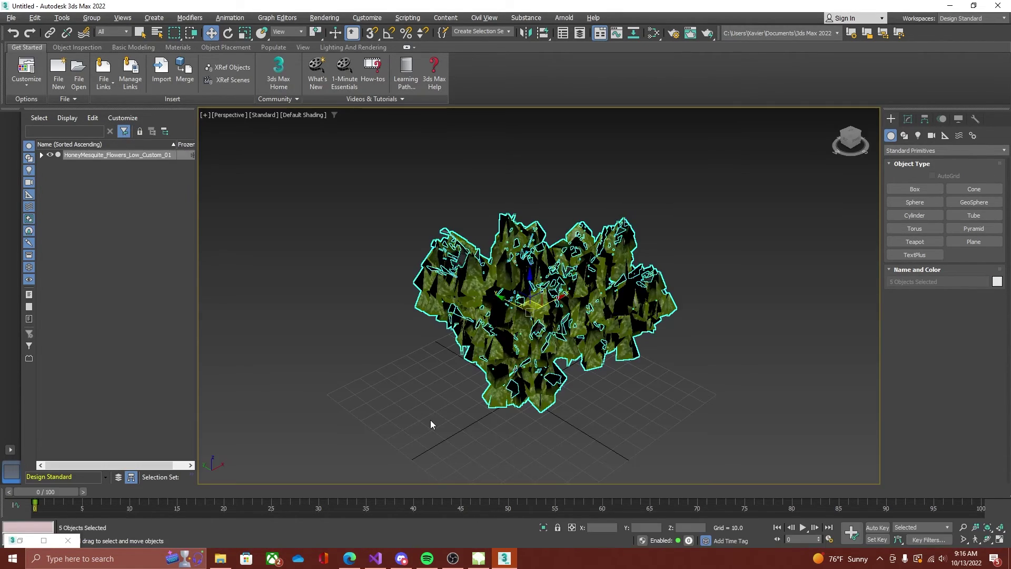
pyautogui.moveTo(447, 422); pyautogui.dragTo(447, 422)
pyautogui.keyDown('alt'); pyautogui.moveTo(447, 422); pyautogui.dragTo(381, 393, button='middle'); pyautogui.keyUp('alt')
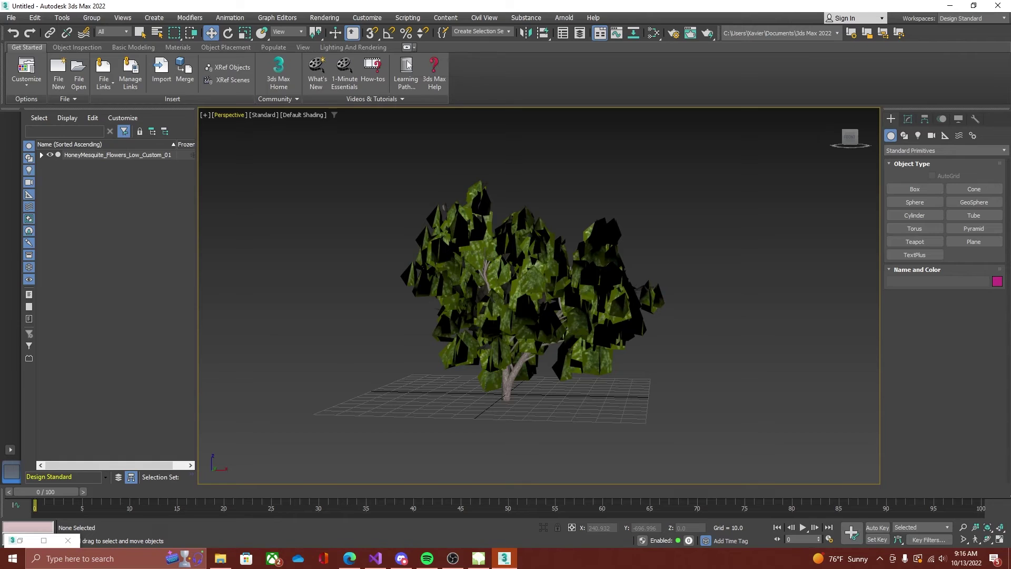
# Step: Play back the imported tree's wind animation and inspect its movement from several angles and distances
pyautogui.click(802, 529)
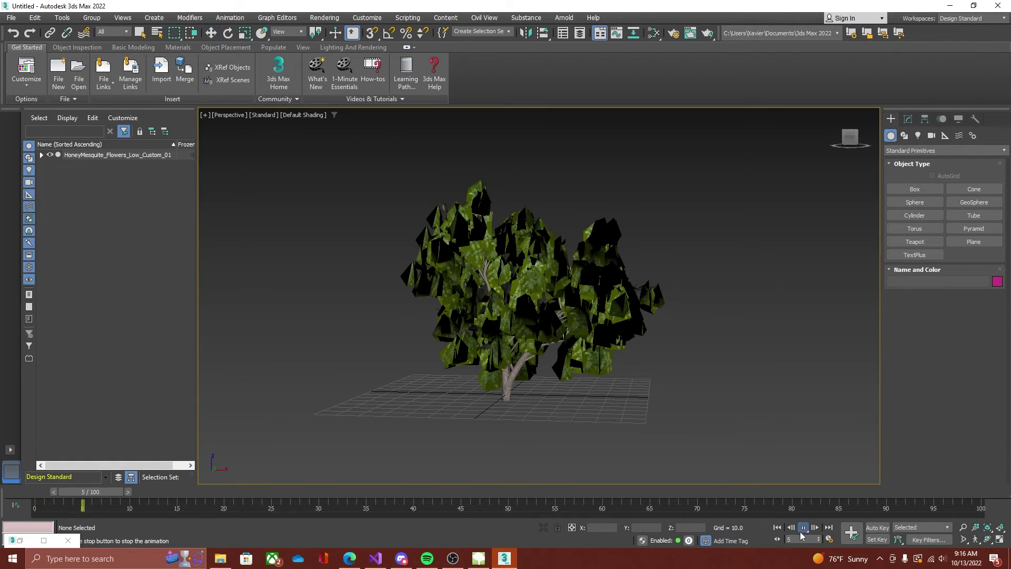
pyautogui.keyDown('alt'); pyautogui.moveTo(458, 438); pyautogui.dragTo(495, 441, button='middle'); pyautogui.keyUp('alt')
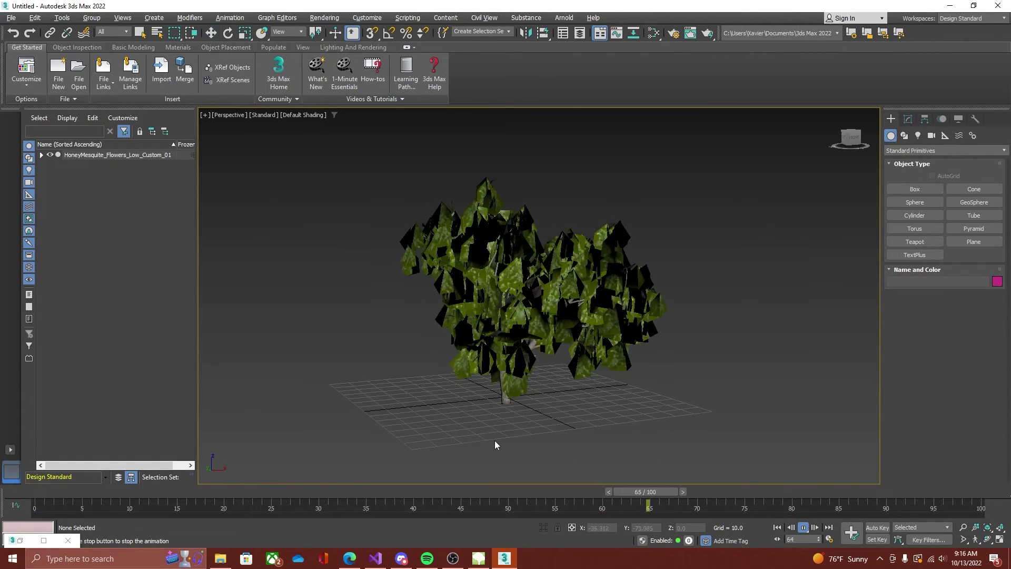
pyautogui.scroll(3, 495, 441)
pyautogui.moveTo(440, 419); pyautogui.dragTo(501, 463, button='middle')
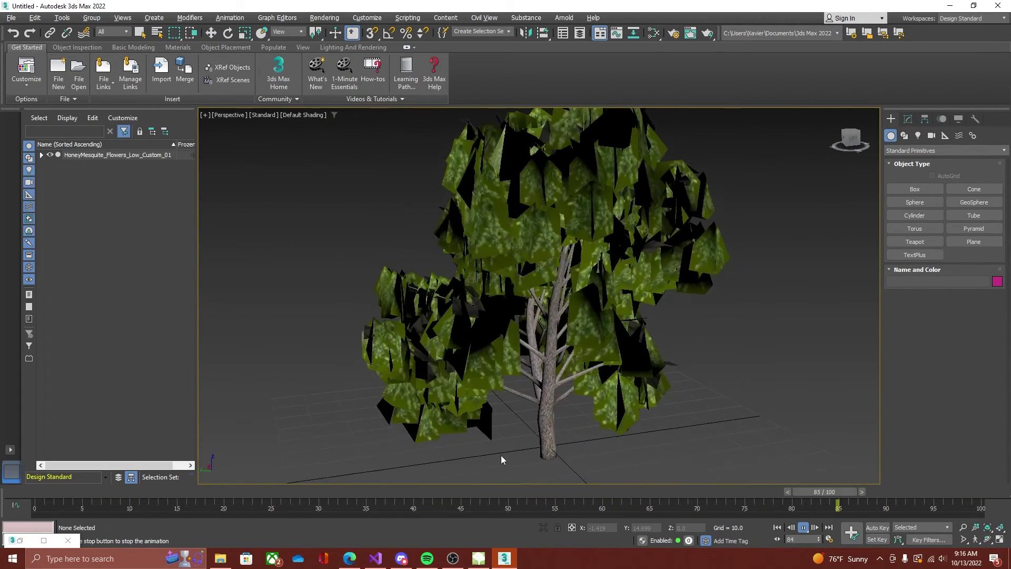
pyautogui.scroll(-4, 502, 461)
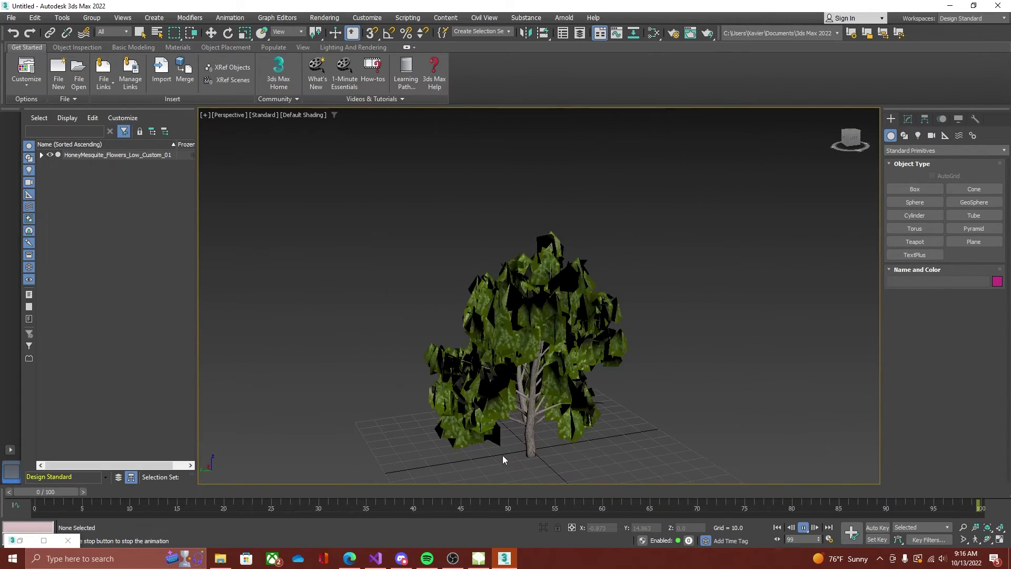
pyautogui.click(807, 528)
pyautogui.moveTo(533, 466); pyautogui.dragTo(528, 431, button='middle')
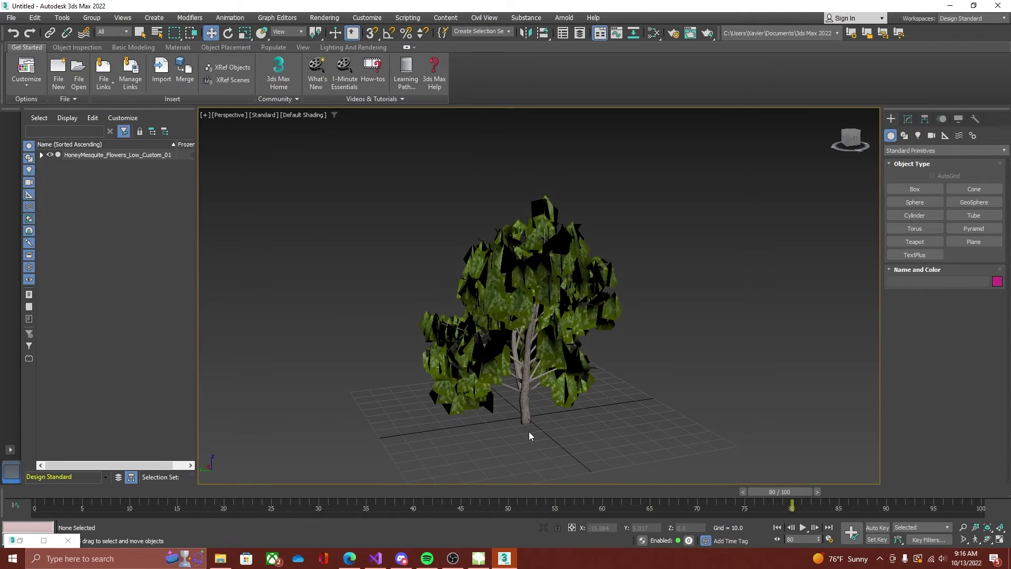
pyautogui.moveTo(507, 434); pyautogui.dragTo(446, 423)
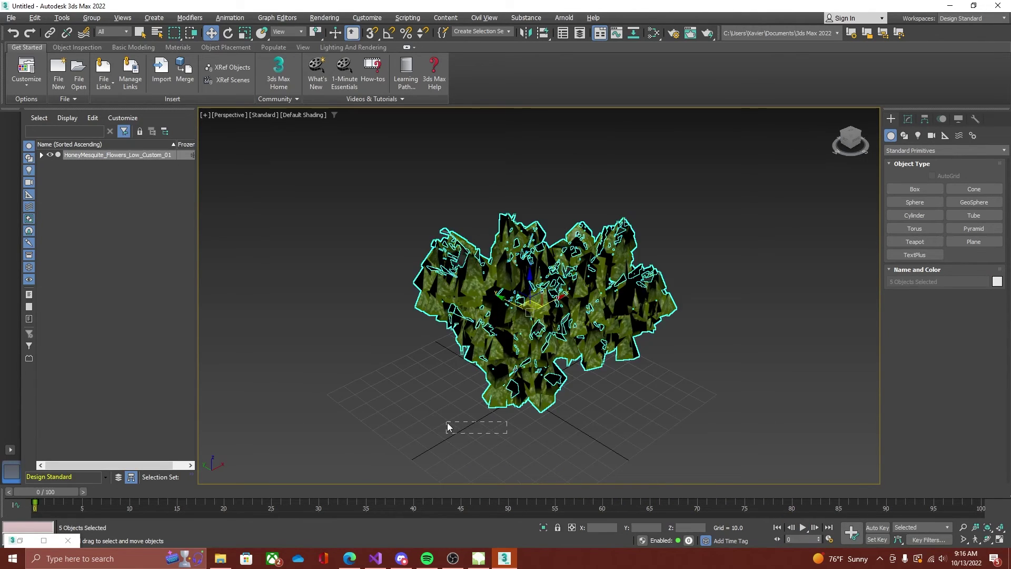
pyautogui.moveTo(446, 423); pyautogui.dragTo(393, 397, button='middle')
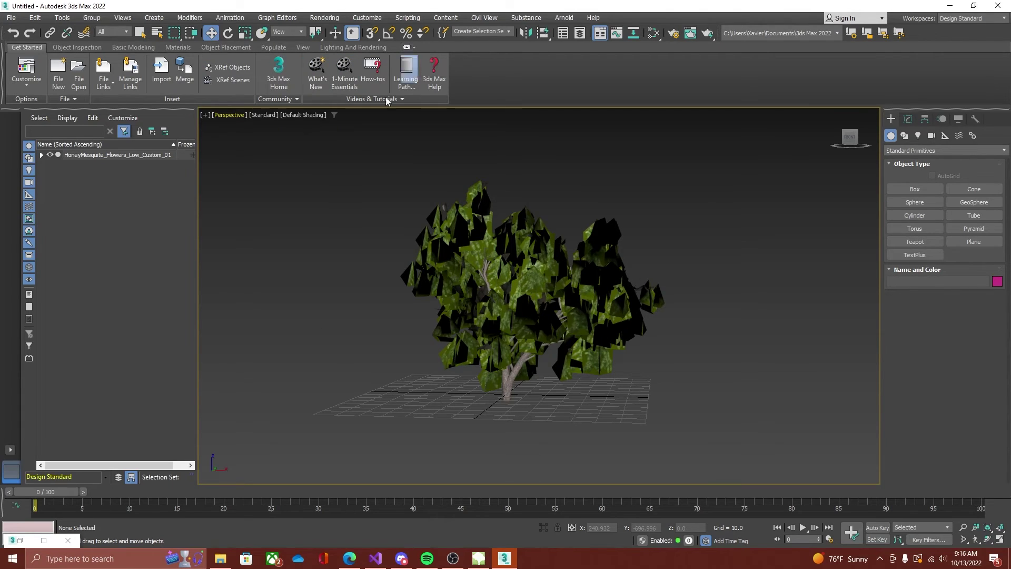
# Step: Replay the wind animation, examine the trunk and foliage up close, and stop playback
pyautogui.click(803, 527)
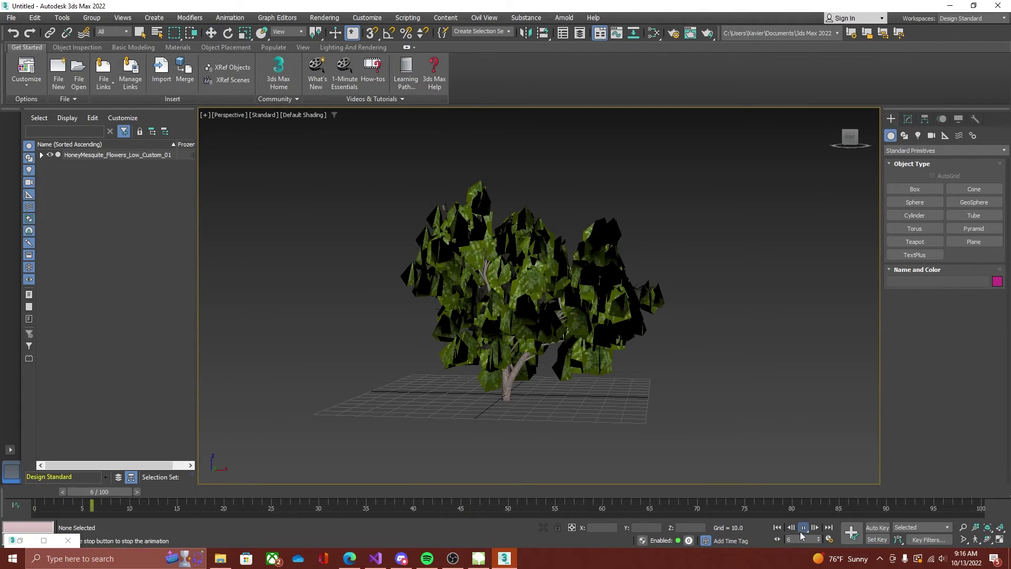
pyautogui.keyDown('alt'); pyautogui.moveTo(457, 437); pyautogui.dragTo(495, 440, button='middle'); pyautogui.keyUp('alt')
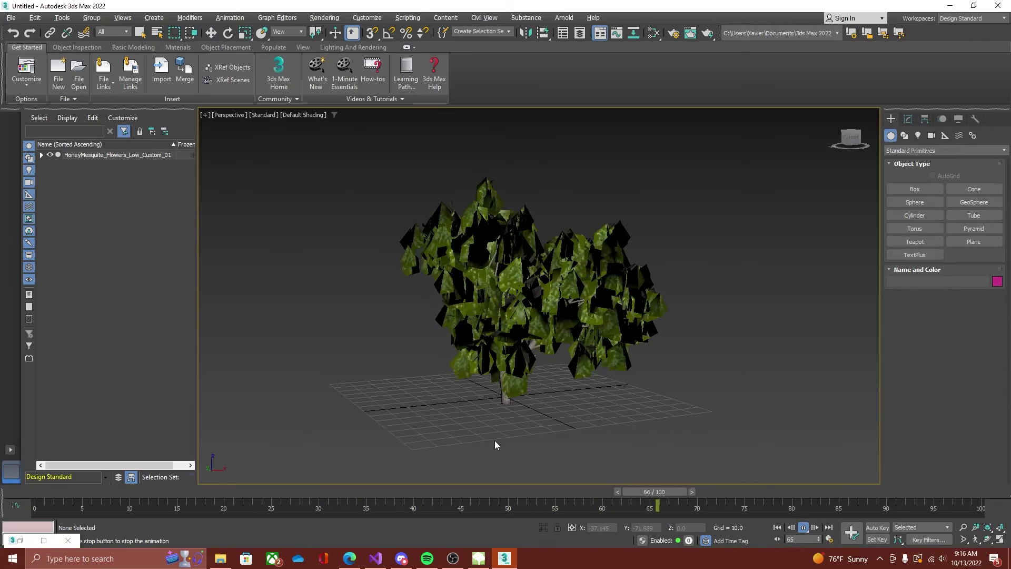
pyautogui.scroll(3, 494, 440)
pyautogui.moveTo(440, 417); pyautogui.dragTo(503, 460, button='middle')
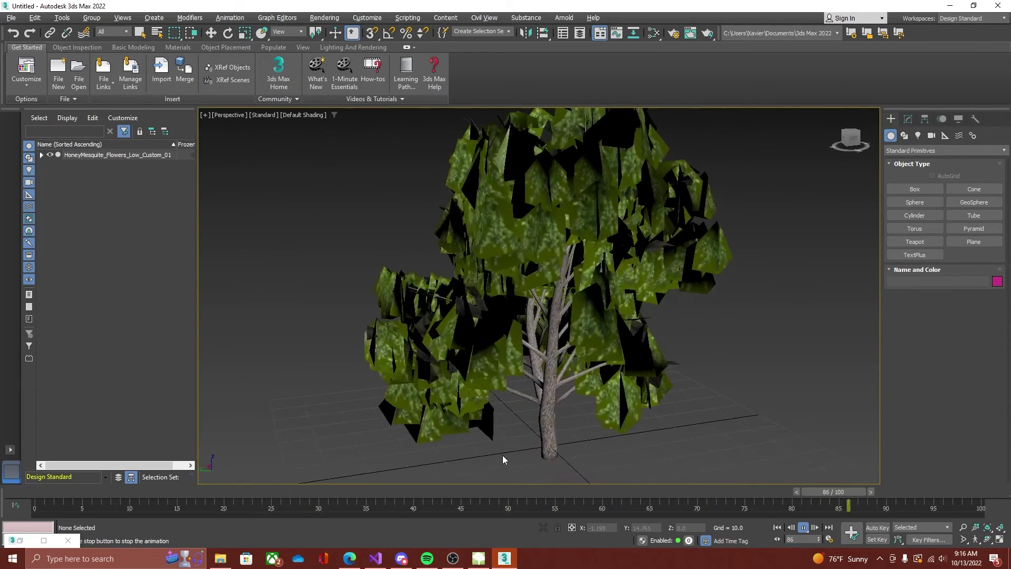
pyautogui.scroll(-5, 504, 461)
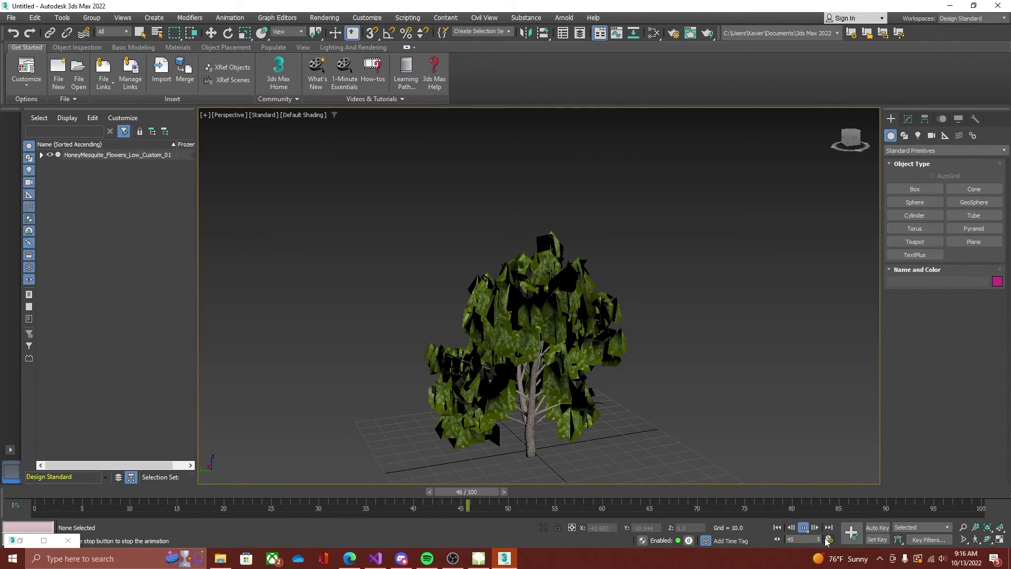
pyautogui.click(804, 528)
pyautogui.moveTo(555, 472); pyautogui.dragTo(616, 440, button='middle')
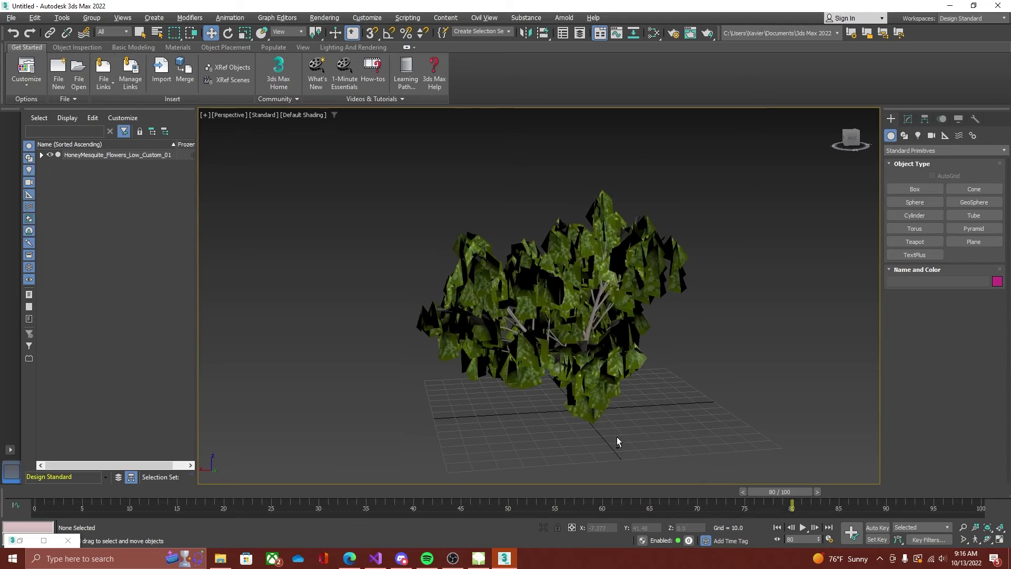
# Step: Inspect the modifier stack and Point Cache parameters of the Leaves mesh, and deselect it
pyautogui.click(906, 120)
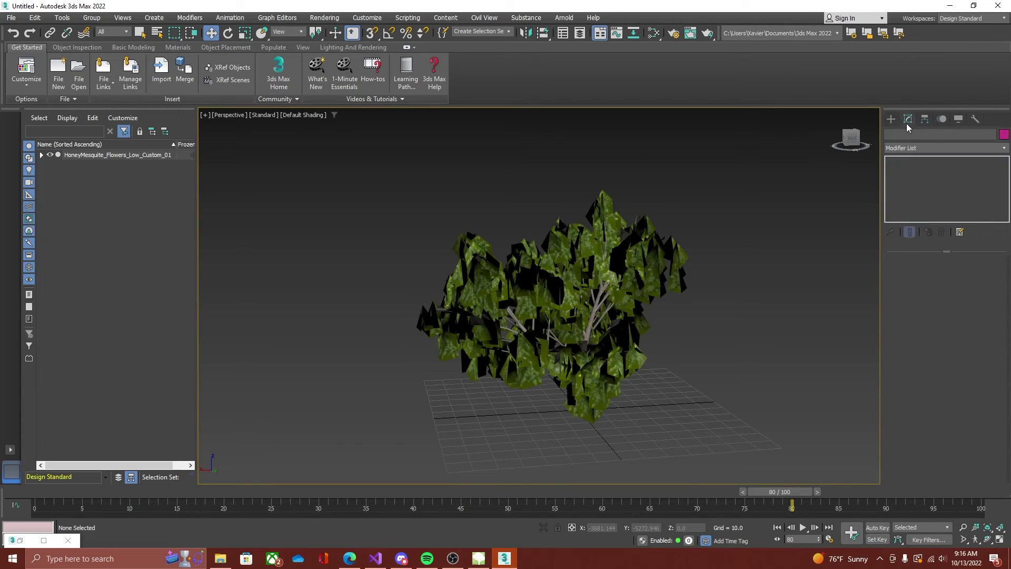
pyautogui.click(605, 329)
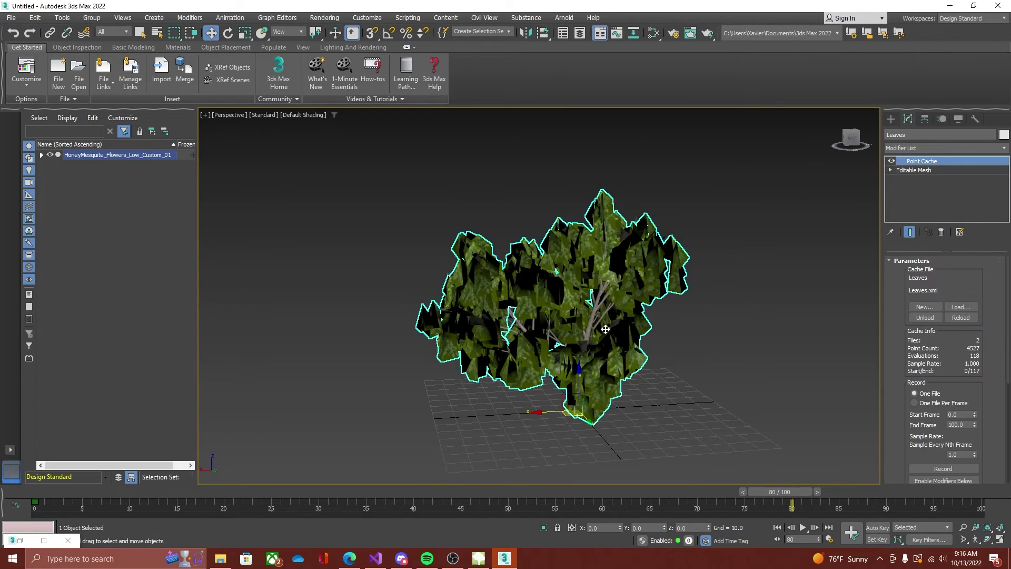
pyautogui.click(693, 380)
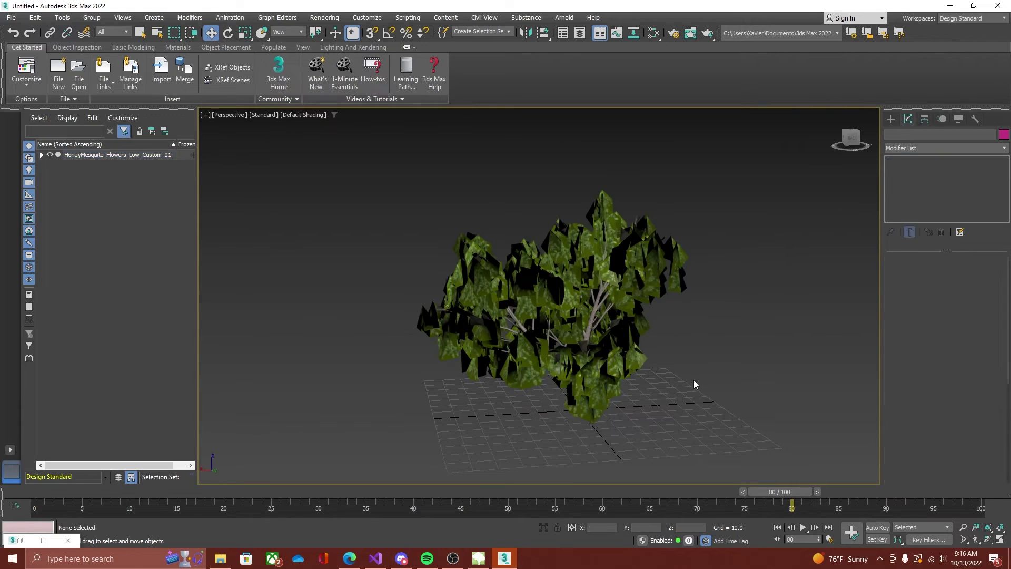
# Step: Select all of the tree's objects and start running a MAXScript file on them
pyautogui.moveTo(687, 442); pyautogui.dragTo(449, 198)
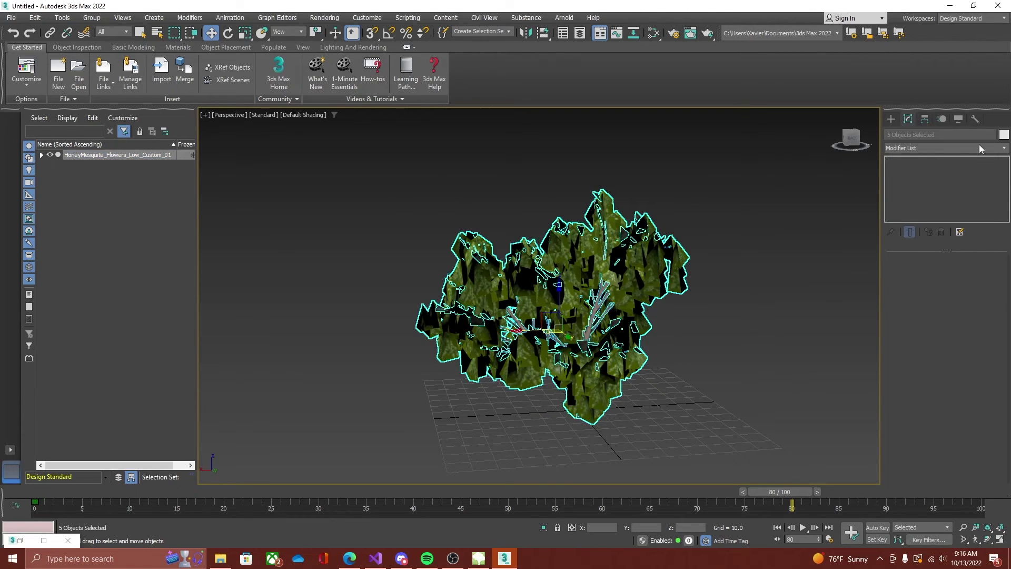
pyautogui.click(976, 119)
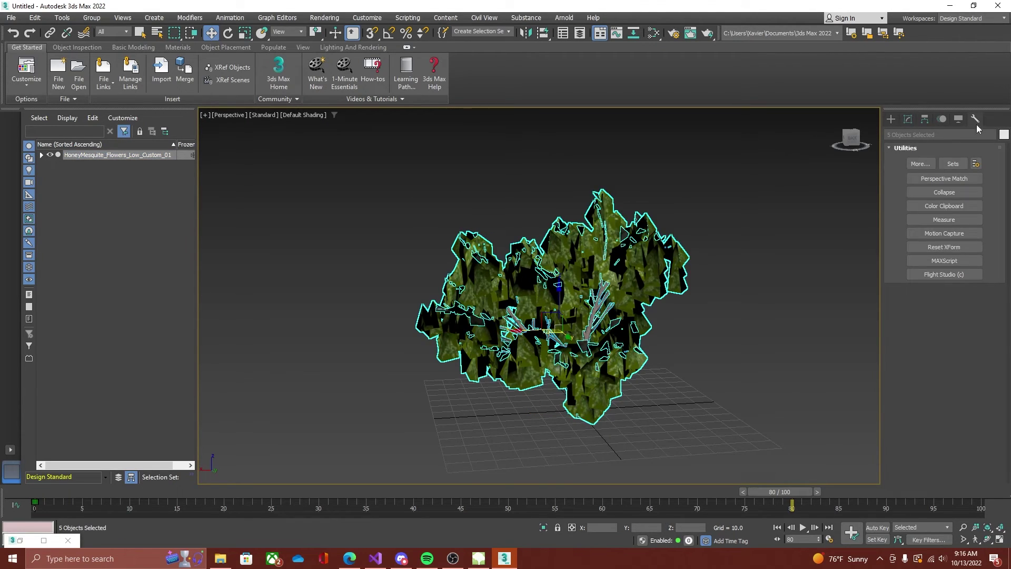
pyautogui.click(953, 260)
pyautogui.click(953, 353)
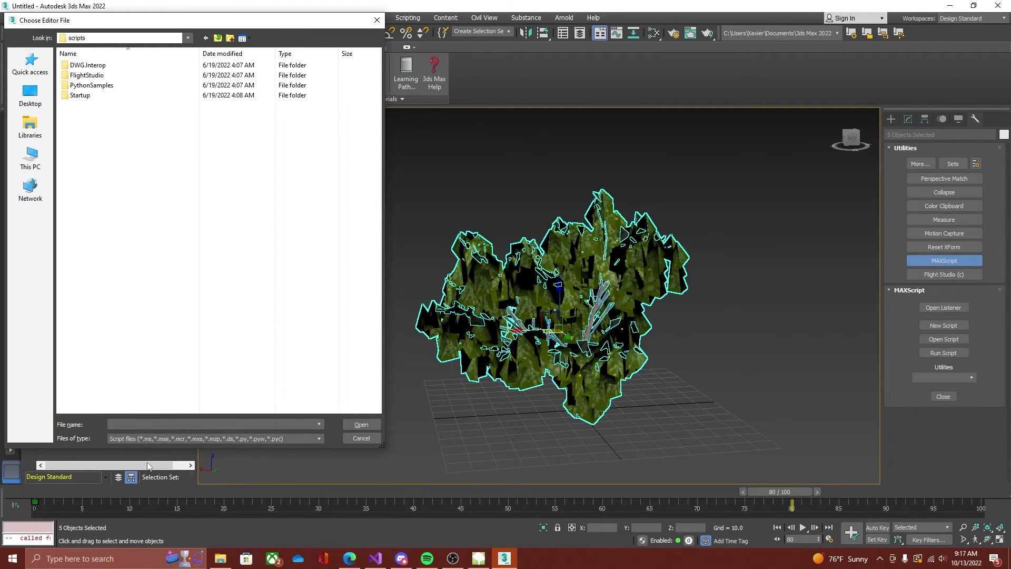
# Step: Run PointCacheToMorph.ms from the MaxScript folder inside SpeedTreeFiles
pyautogui.write('B:\\SpeedTreeFiles\\Custom\\Honey Mesquite')
pyautogui.press('Return')
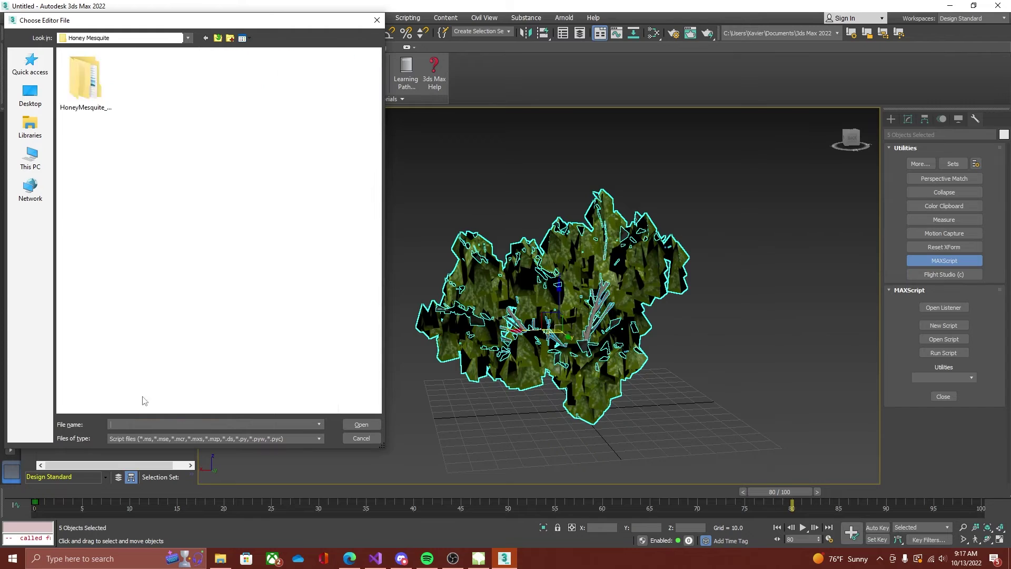
pyautogui.click(187, 38)
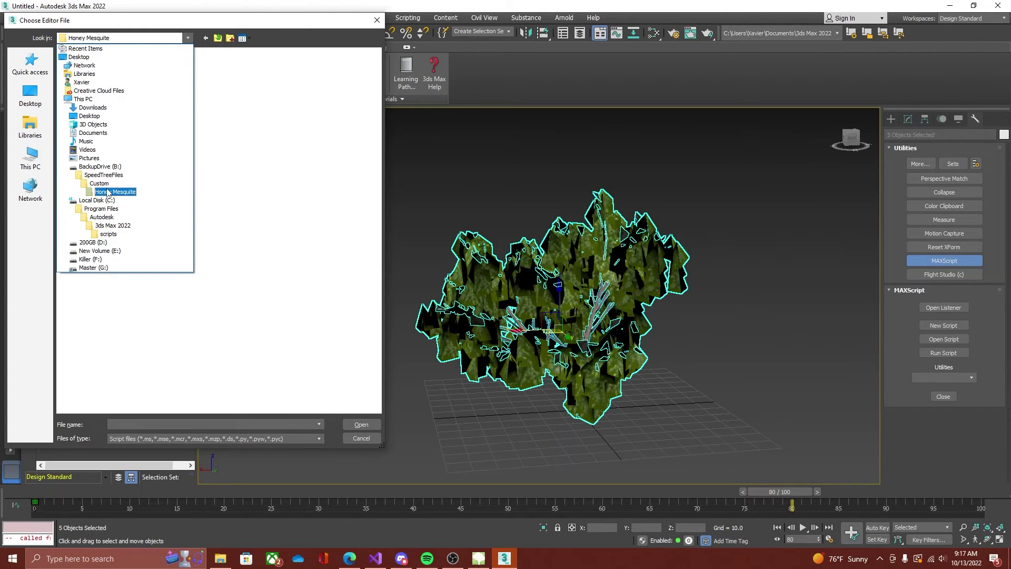
pyautogui.click(101, 174)
pyautogui.doubleClick(93, 76)
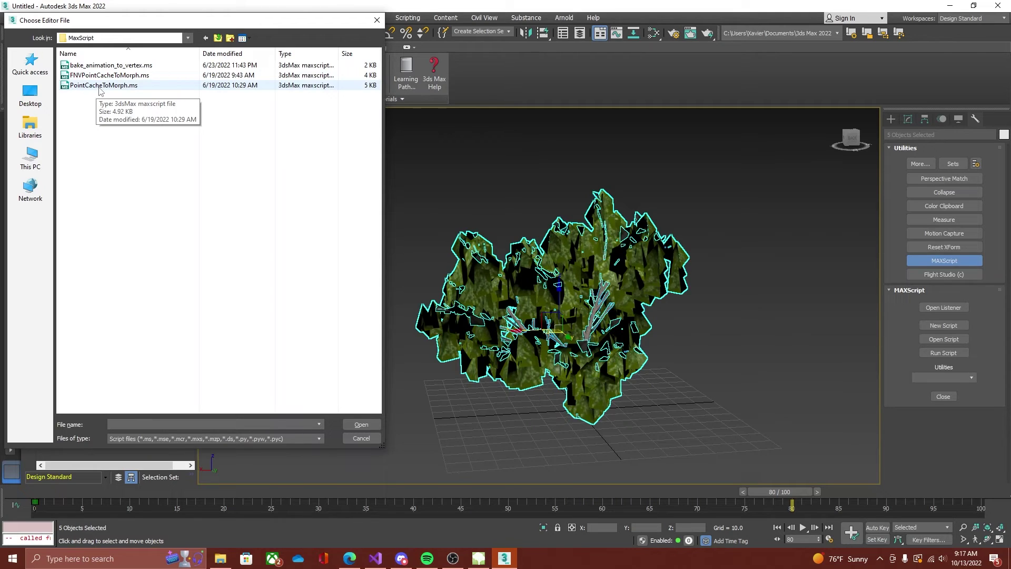
pyautogui.doubleClick(100, 86)
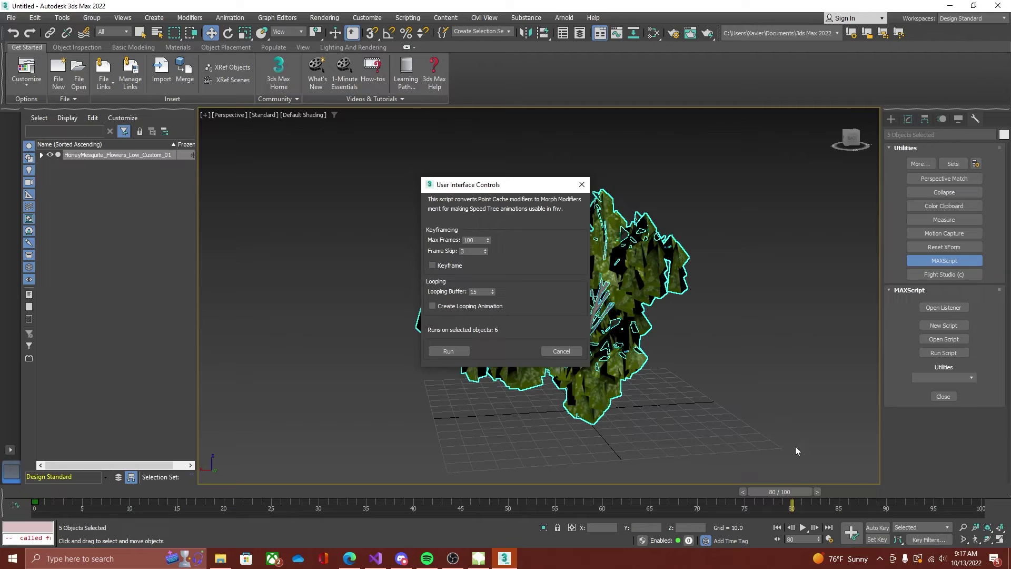
# Step: Set the frame skip to 2, enable keyframing and looping animation, adjust the looping buffer, and run the point-cache-to-morph conversion
pyautogui.click(486, 251)
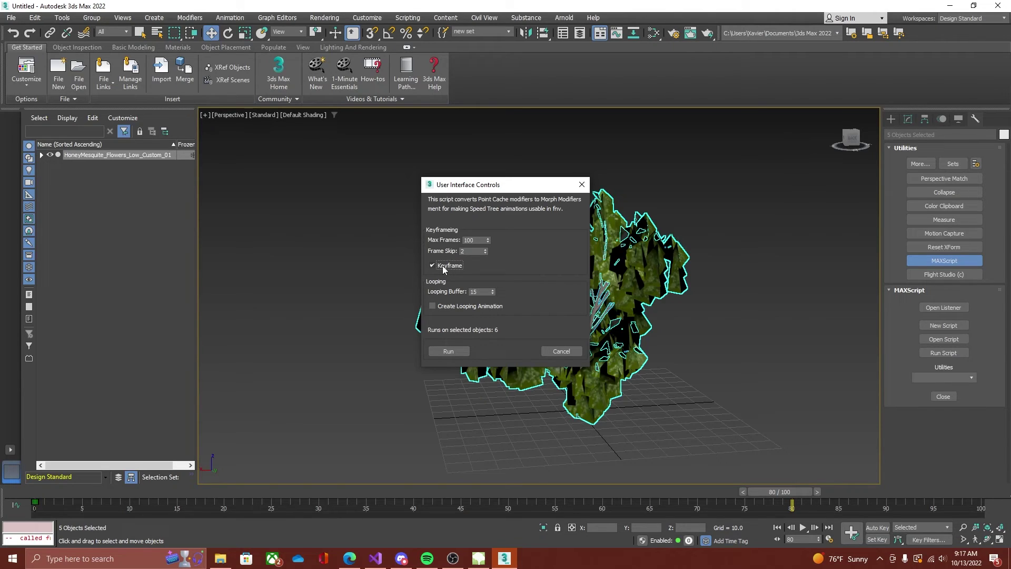
pyautogui.click(457, 309)
pyautogui.click(492, 290)
pyautogui.doubleClick(473, 293)
pyautogui.click(460, 352)
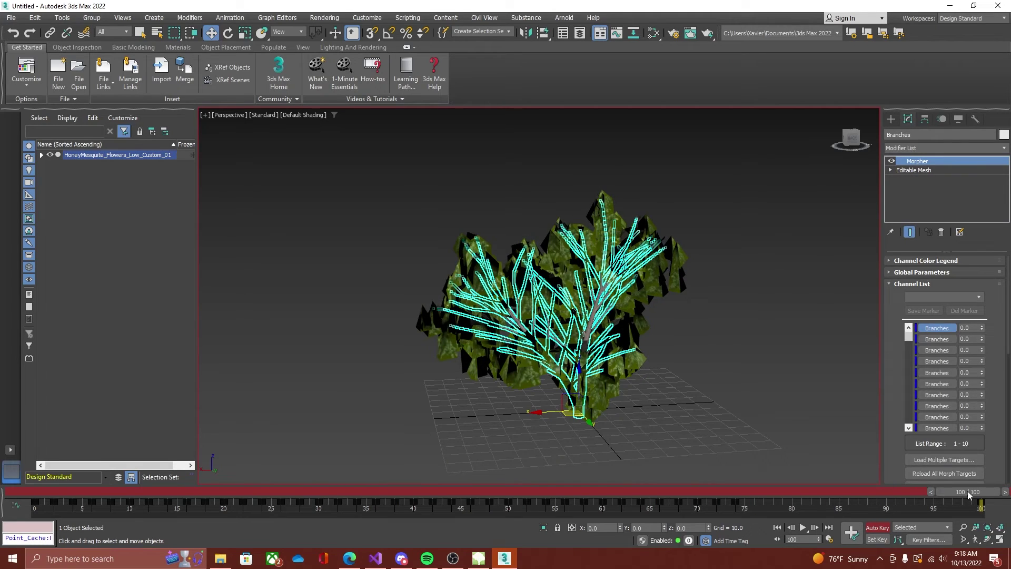
# Step: Rewind to frame 0, play the morph-based wind animation while viewing the tree from another angle, and stop and deselect everything
pyautogui.moveTo(968, 491); pyautogui.dragTo(37, 491)
pyautogui.press('w')
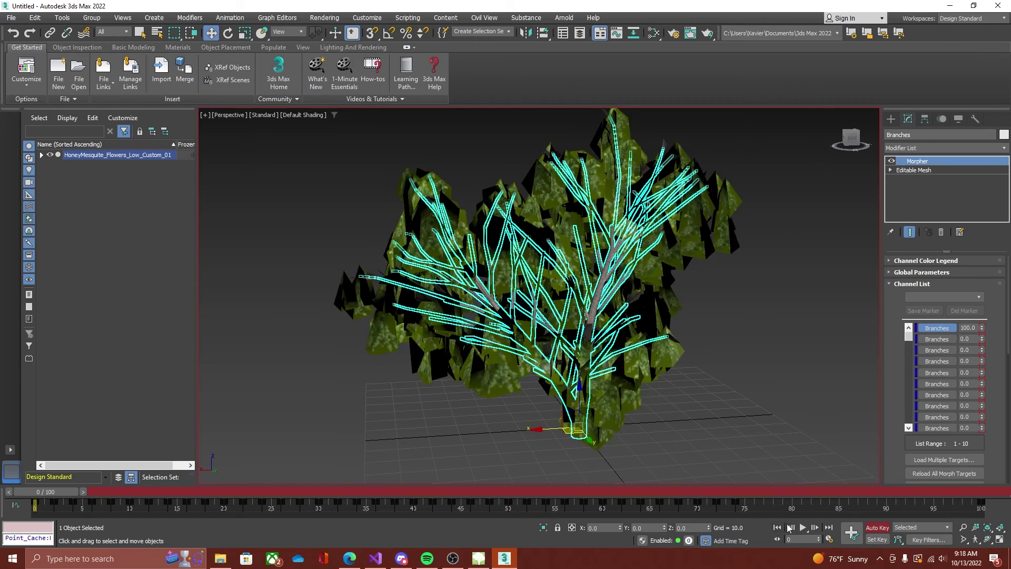
pyautogui.click(803, 527)
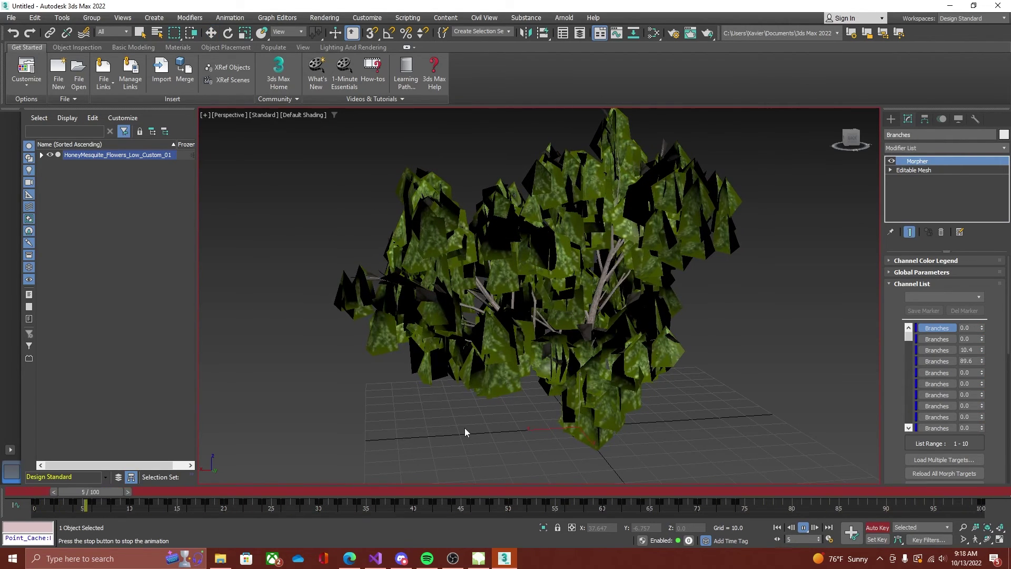
pyautogui.moveTo(387, 411); pyautogui.dragTo(298, 400, button='middle')
pyautogui.keyDown('alt'); pyautogui.moveTo(438, 400); pyautogui.dragTo(306, 424, button='middle'); pyautogui.keyUp('alt')
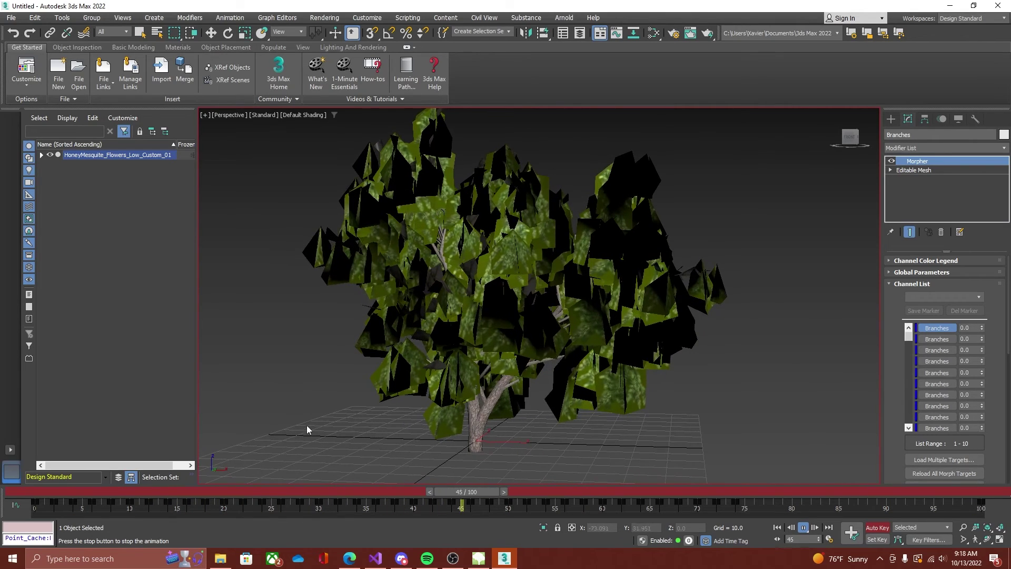
pyautogui.click(803, 527)
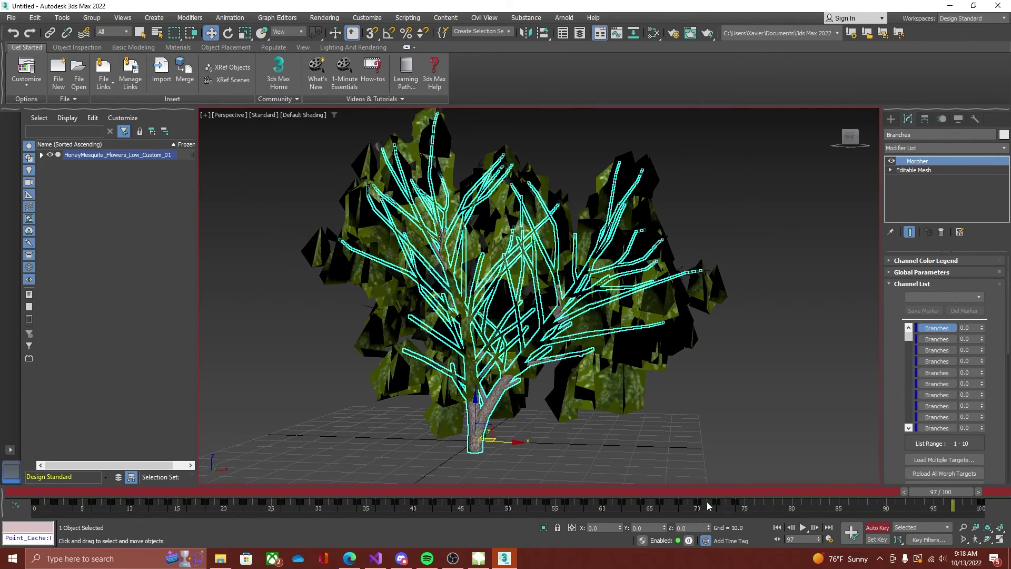
pyautogui.click(508, 455)
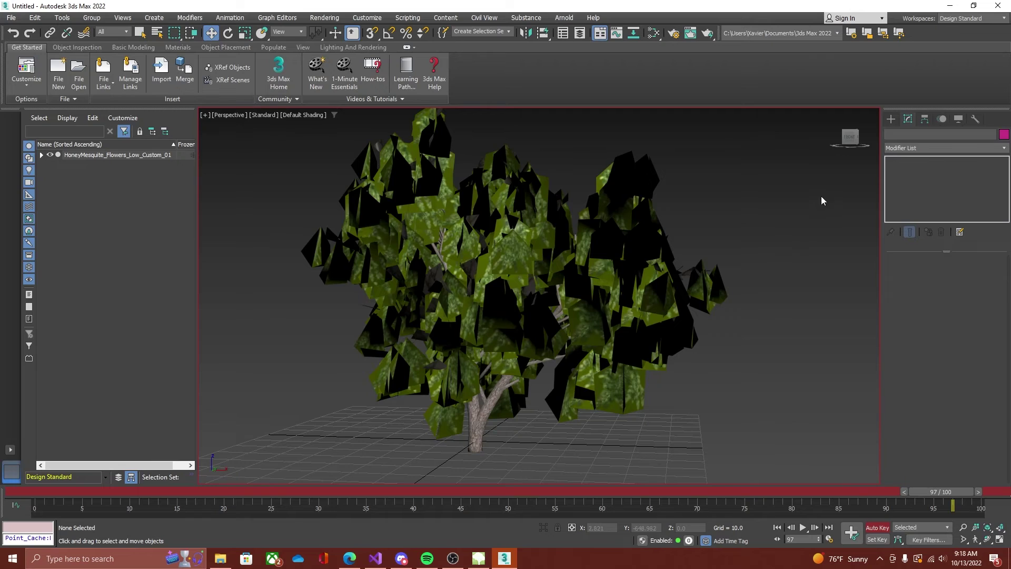
# Step: Examine the Morpher channels of the Leaves mesh around channels 25 to 34 with the timeline at frame 67
pyautogui.click(520, 322)
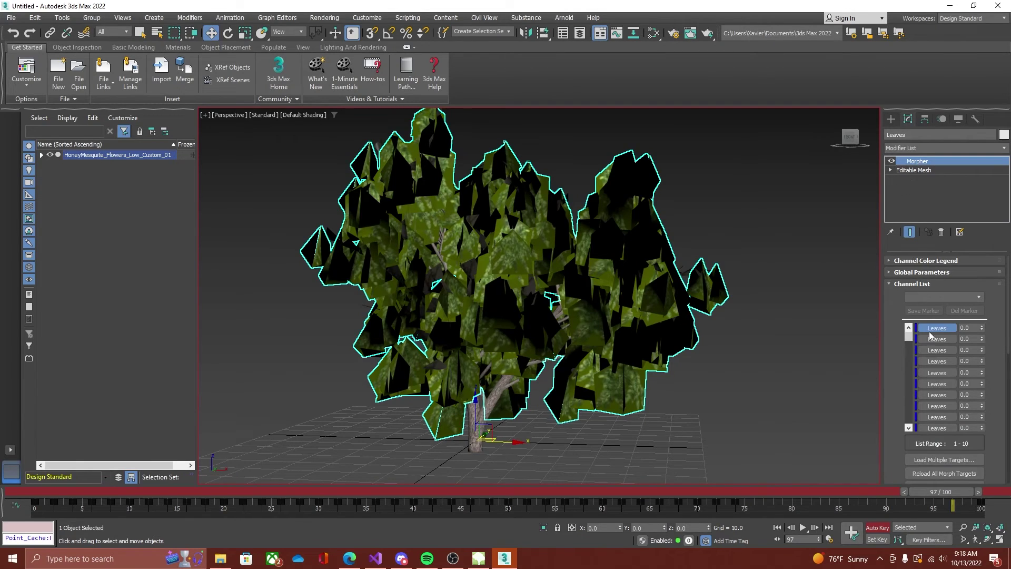
pyautogui.scroll(-5, 931, 335)
pyautogui.scroll(1, 934, 347)
pyautogui.moveTo(909, 272); pyautogui.dragTo(912, 296)
pyautogui.moveTo(941, 491); pyautogui.dragTo(680, 496)
pyautogui.press('w')
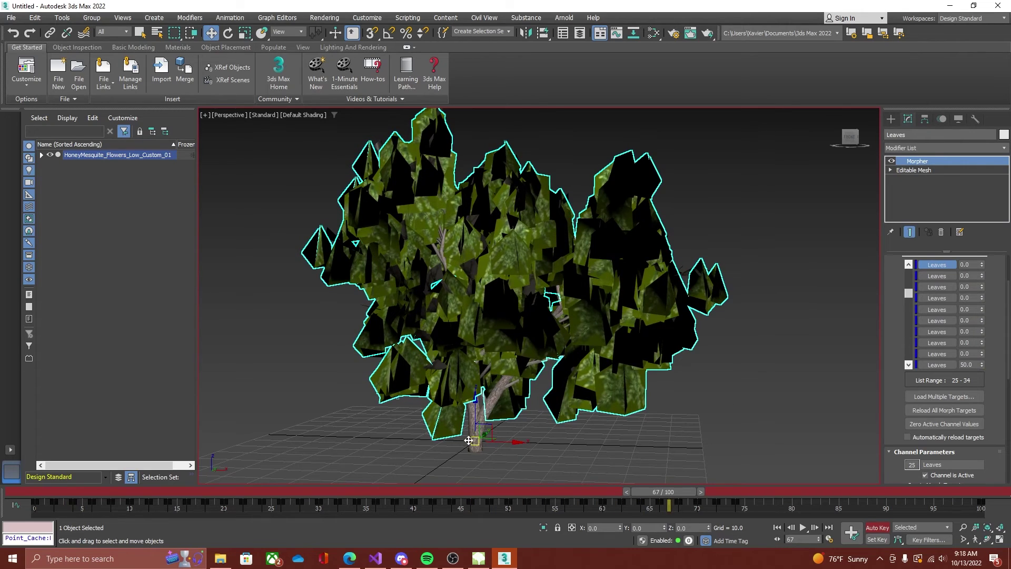
# Step: Check the Morpher modifier on the Branches mesh, deselect it, and view the whole tree from another side
pyautogui.click(478, 463)
pyautogui.click(483, 446)
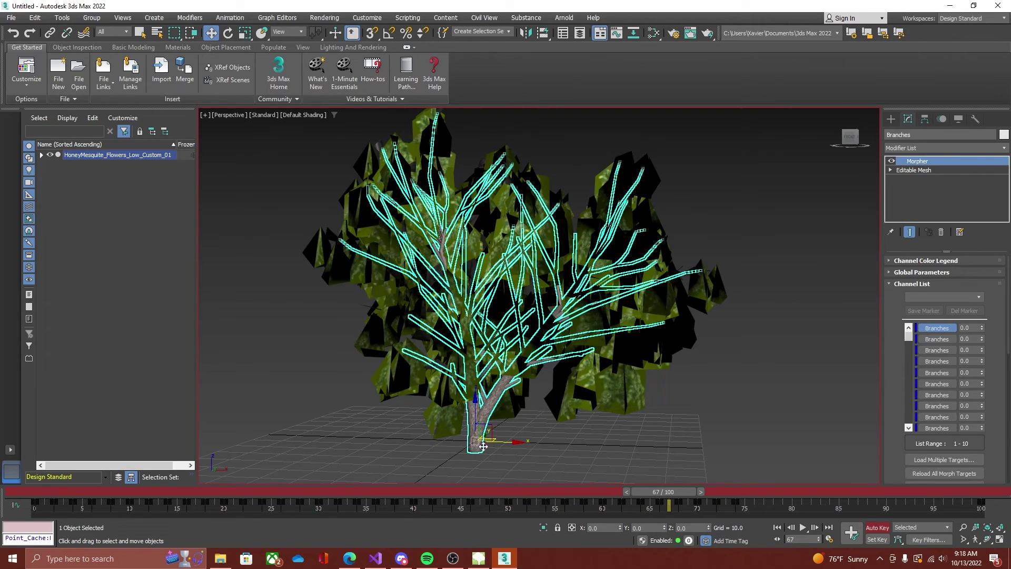
pyautogui.click(640, 451)
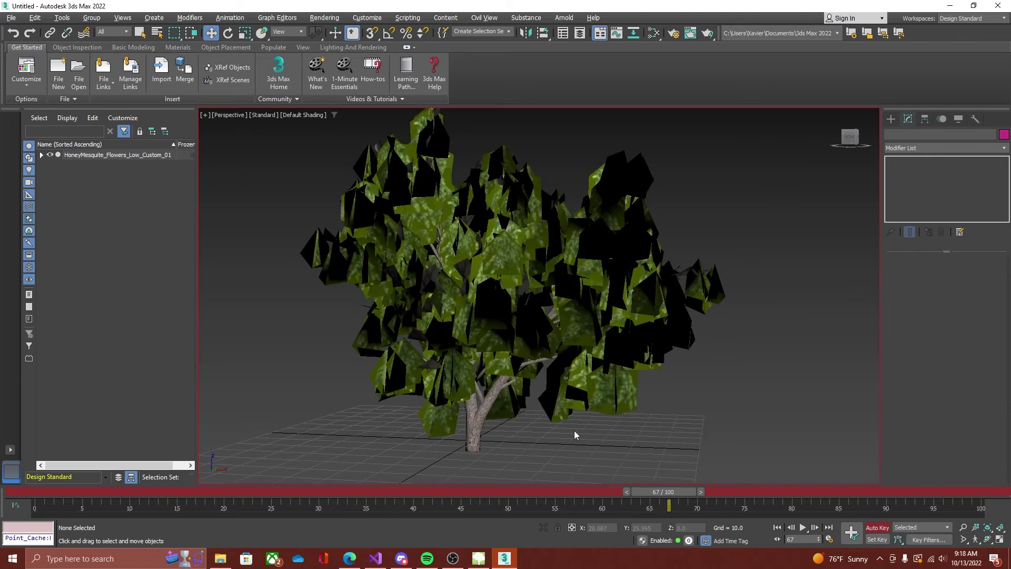
pyautogui.keyDown('alt'); pyautogui.moveTo(575, 435); pyautogui.dragTo(444, 442, button='middle'); pyautogui.keyUp('alt')
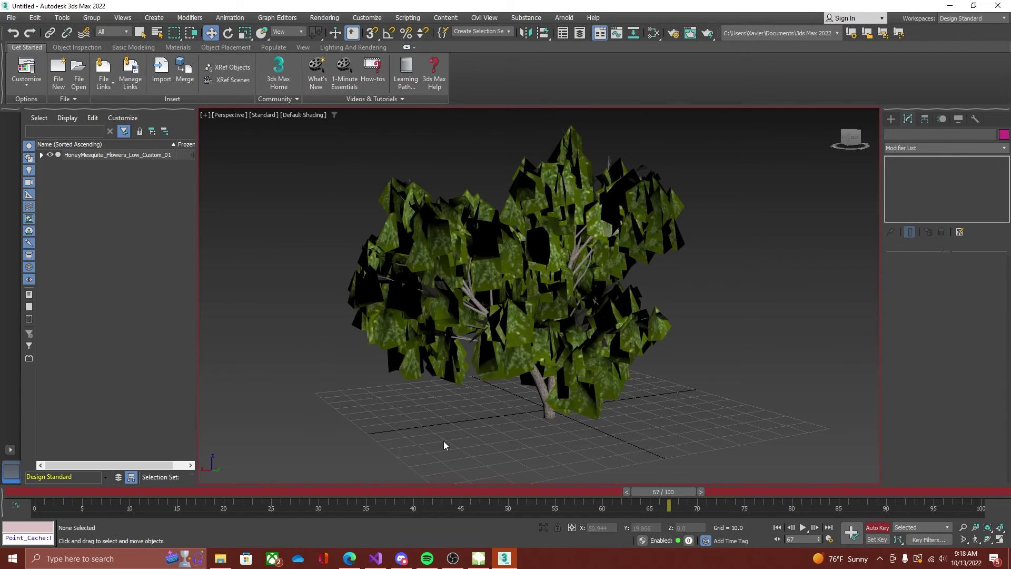
# Step: Start an FBX export of the scene and set its destination to B:\SpeedTreeFiles\Custom\Honey Mesquite, taking the path from File Explorer
pyautogui.click(12, 19)
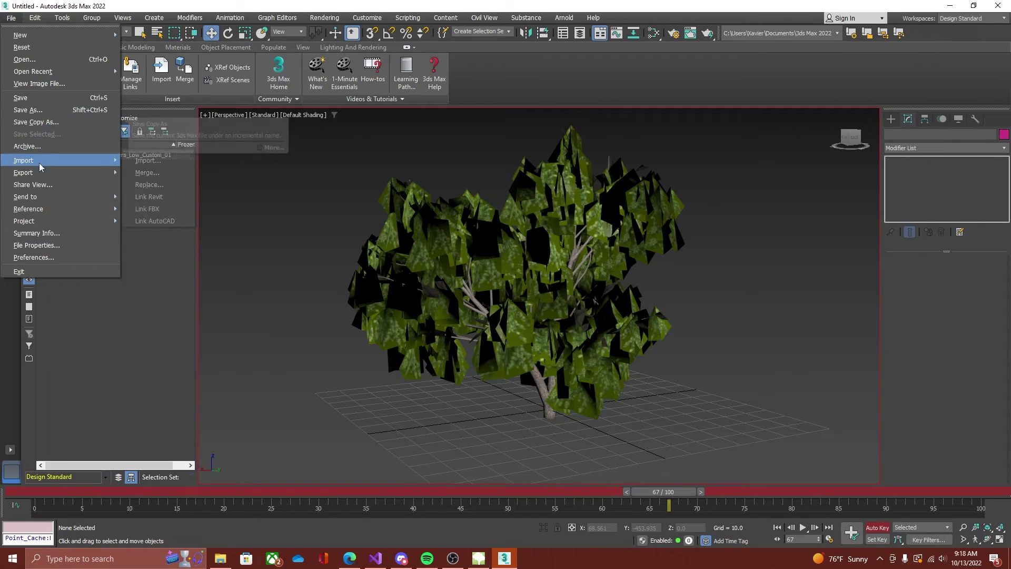
pyautogui.moveTo(40, 172)
pyautogui.click(141, 172)
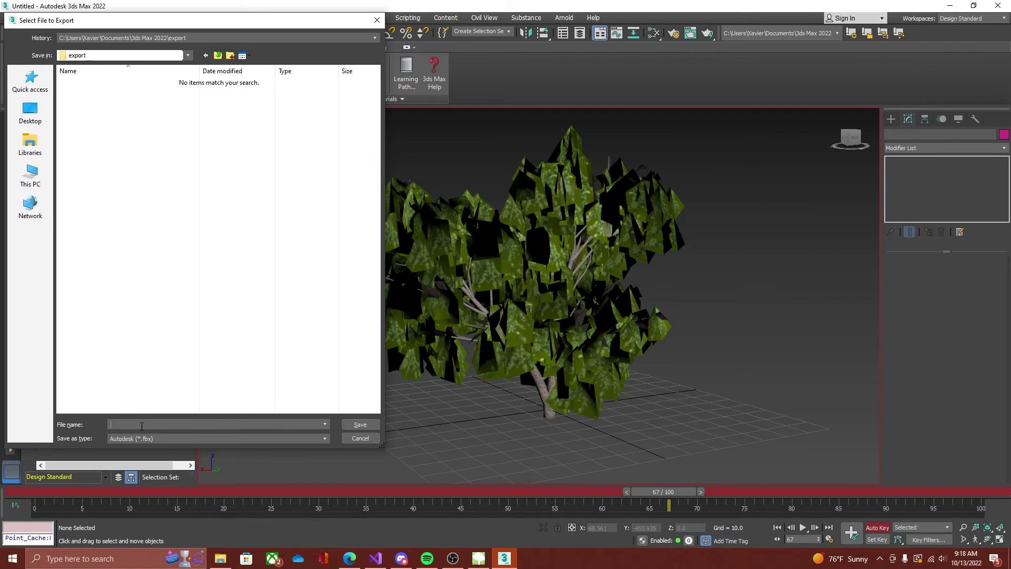
pyautogui.moveTo(228, 559)
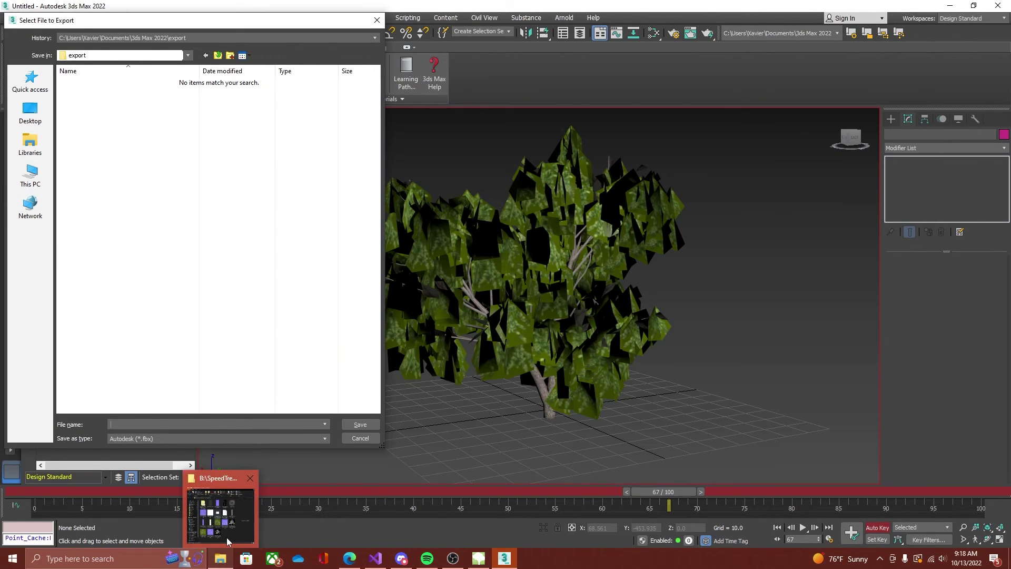
pyautogui.click(228, 541)
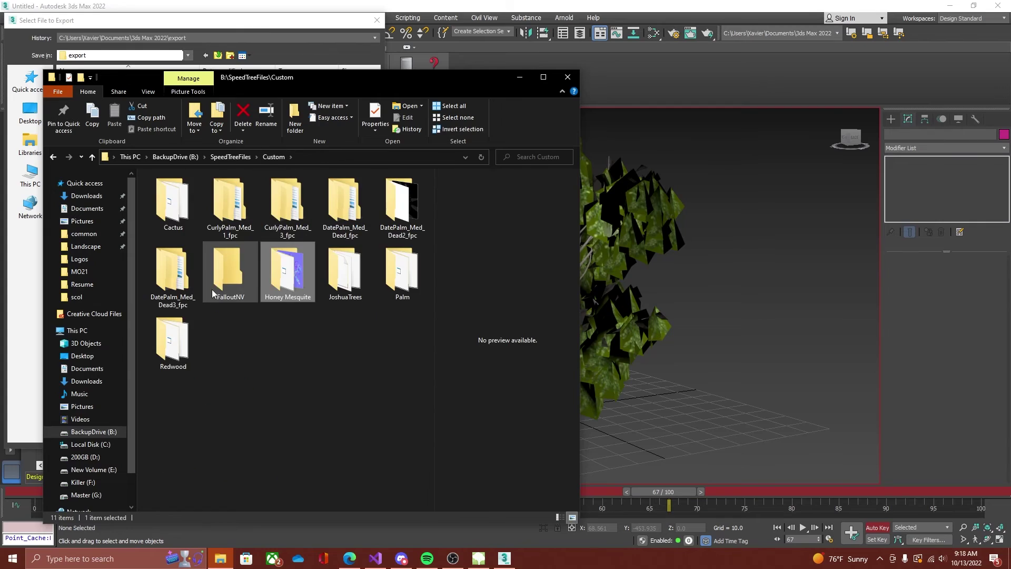
pyautogui.doubleClick(288, 271)
pyautogui.click(520, 77)
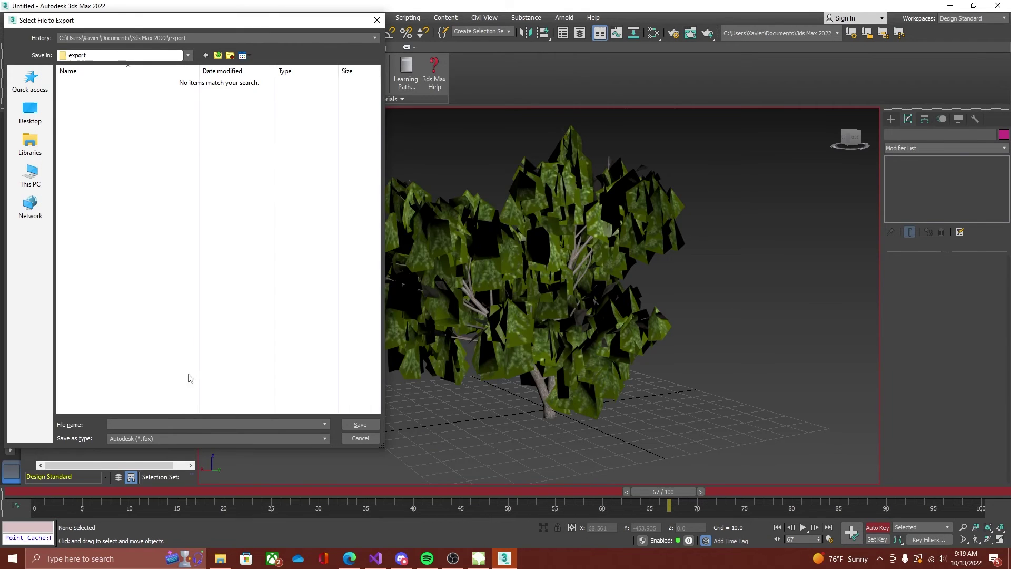
pyautogui.click(199, 424)
pyautogui.write('B:\\SpeedTreeFiles\\Custom\\Honey Mesquite')
pyautogui.press('Return')
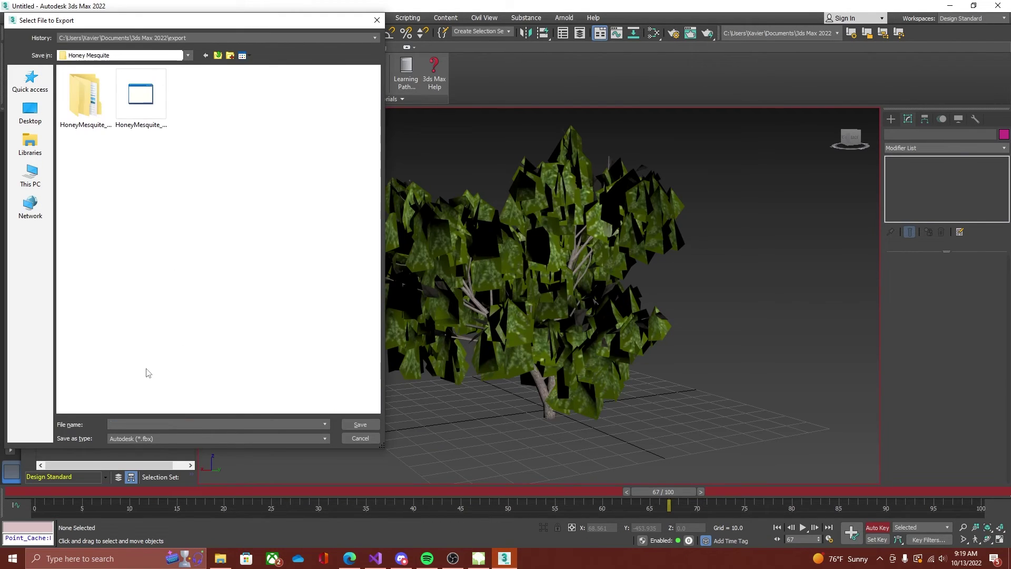
# Step: Base the export name on the existing tree FBX, change it to HoneyMesquite_Animated_01.fbx, and save
pyautogui.write('Honey')
pyautogui.click(138, 108)
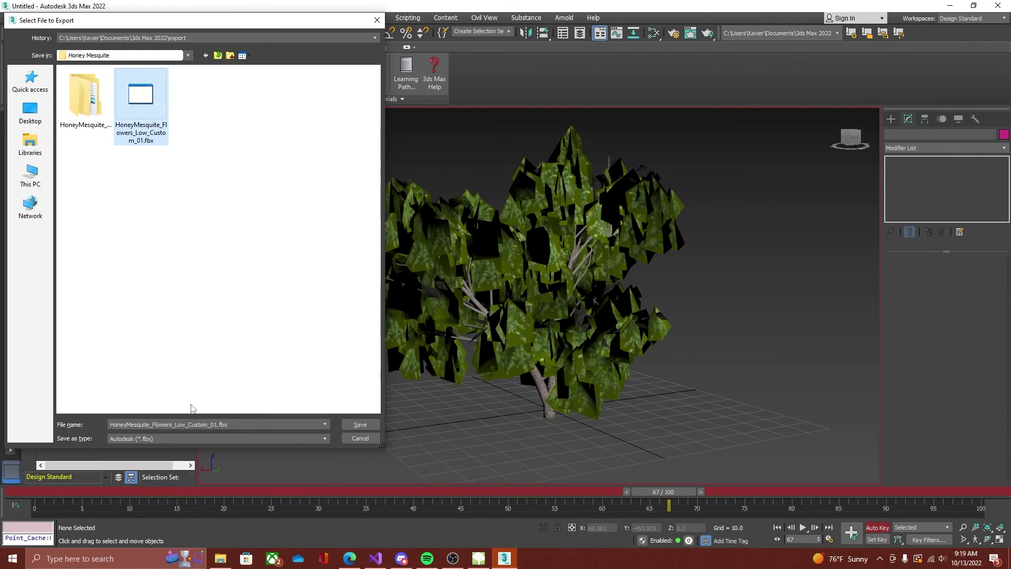
pyautogui.moveTo(217, 424); pyautogui.dragTo(156, 425)
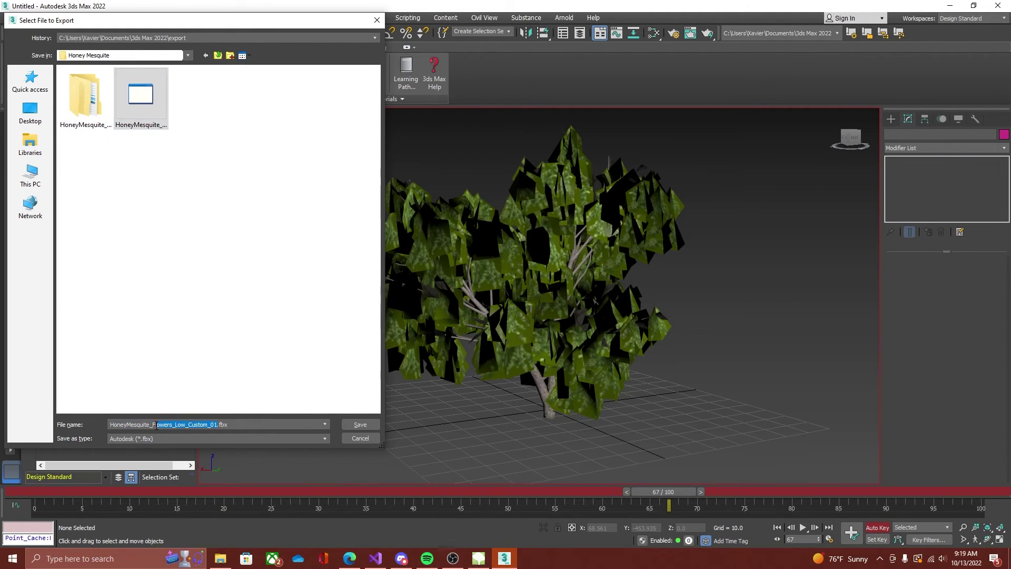
pyautogui.write('Animated')
pyautogui.click(348, 426)
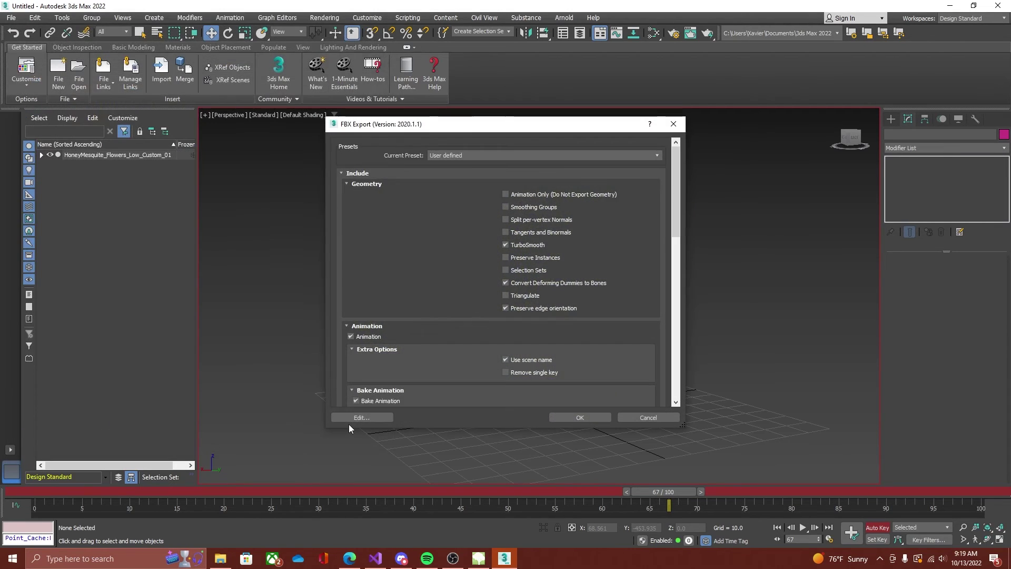
# Step: Review the FBX export settings, including Bake Animation, Morphs and the FBX 2013 version, run the export, and dismiss its warnings
pyautogui.scroll(-15, 473, 207)
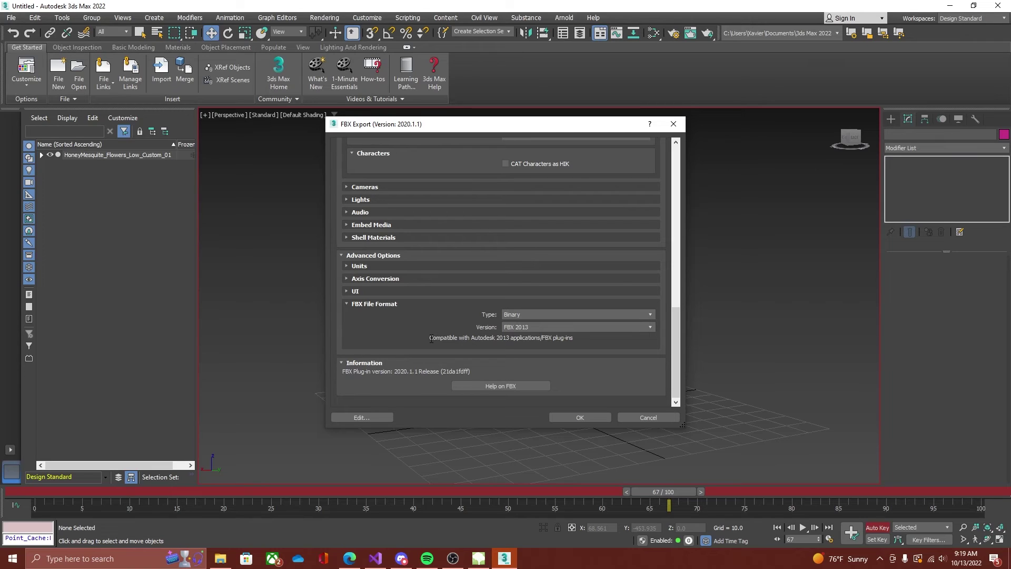
pyautogui.scroll(10, 431, 338)
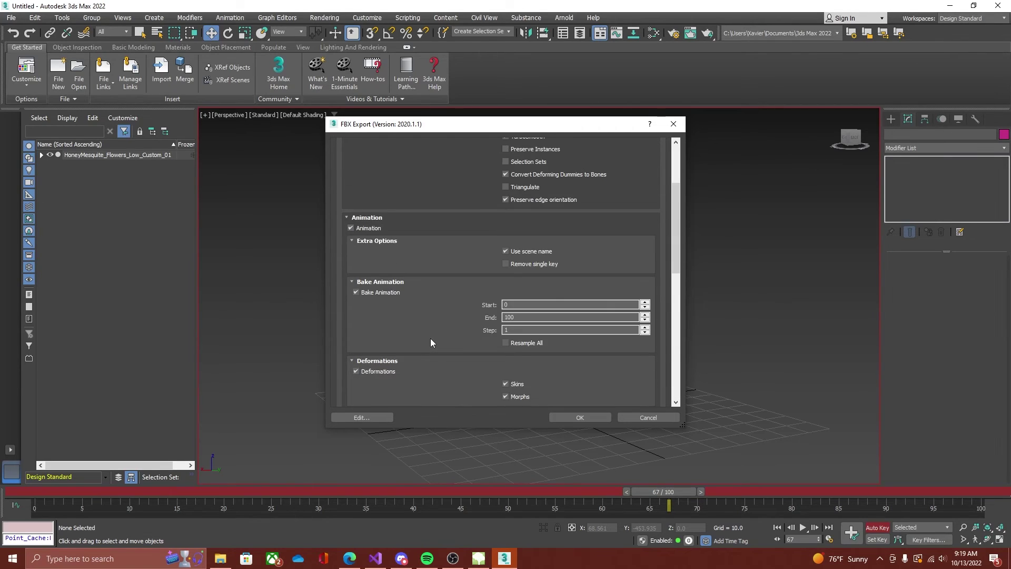
pyautogui.scroll(5, 431, 342)
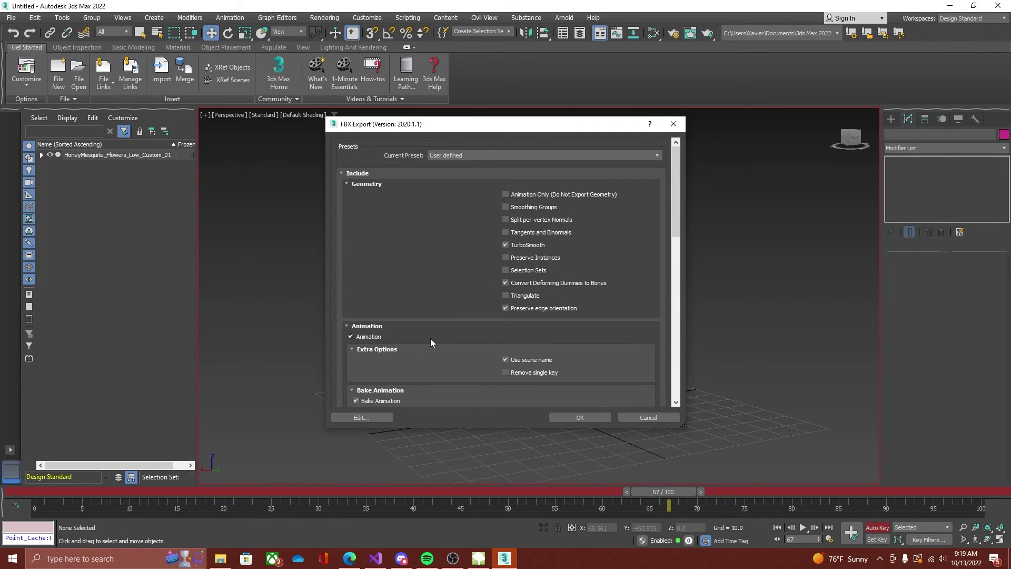
pyautogui.click(587, 418)
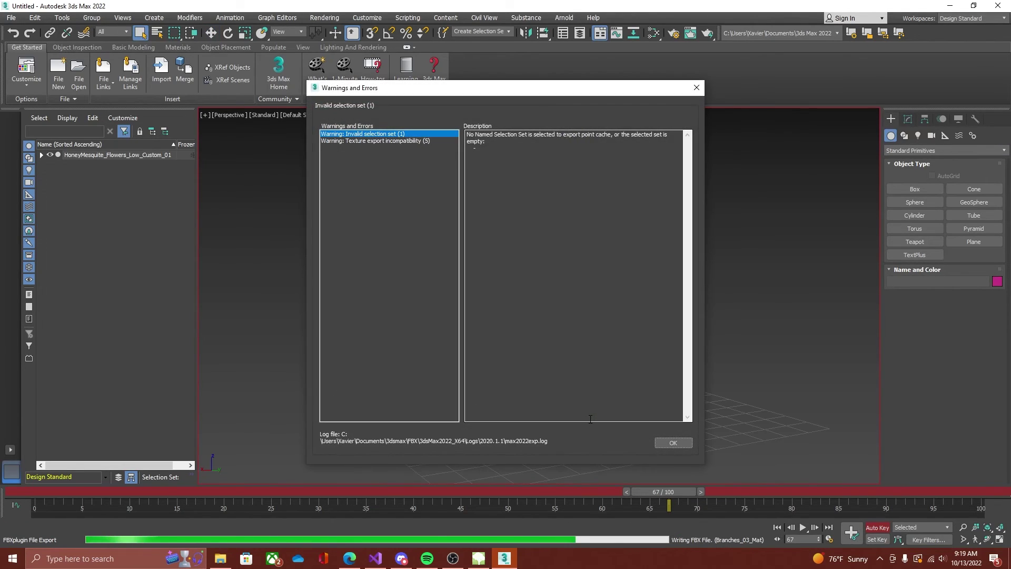
pyautogui.click(658, 445)
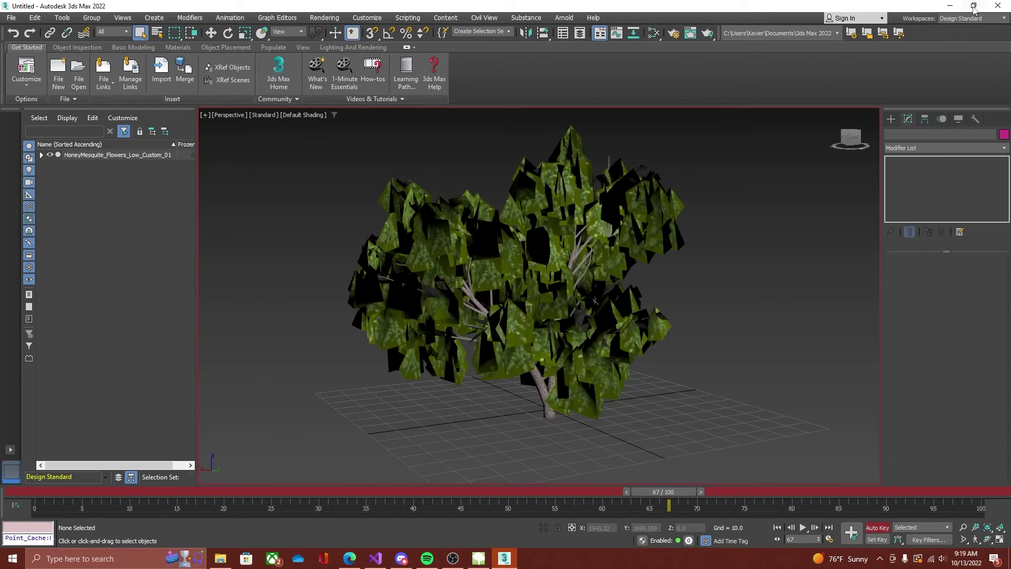
# Step: Switch to 3ds Max 2013 and start a file import from the Honey Mesquite folder
pyautogui.click(950, 6)
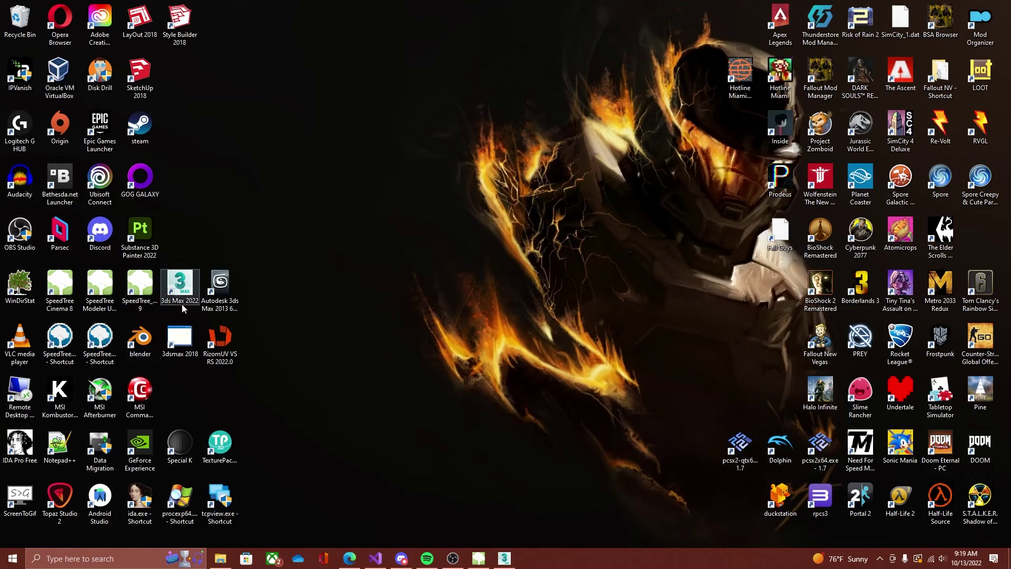
pyautogui.doubleClick(226, 289)
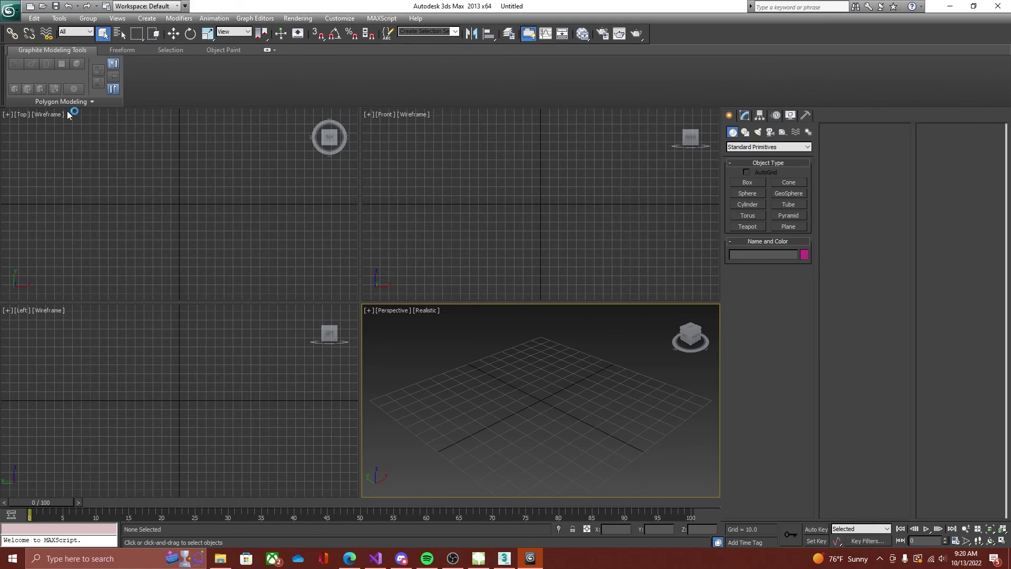
pyautogui.click(6, 15)
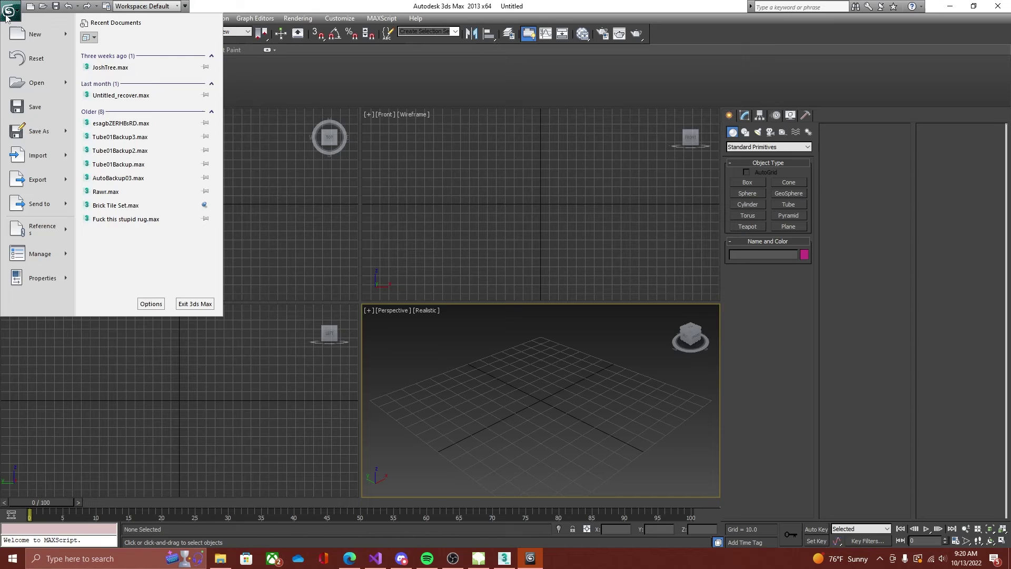
pyautogui.click(22, 151)
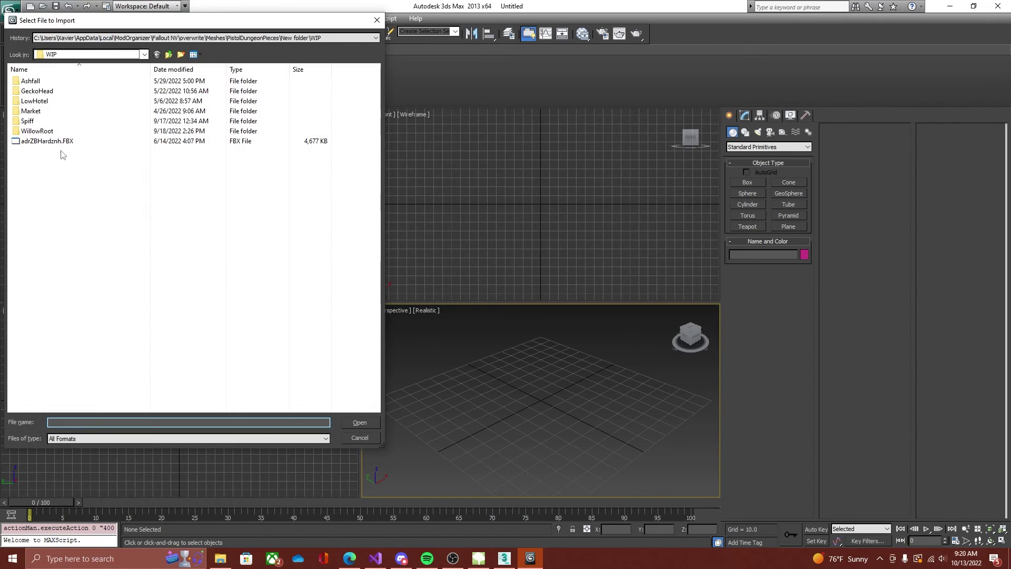
pyautogui.hotkey('ctrl', 'v')
pyautogui.press('Return')
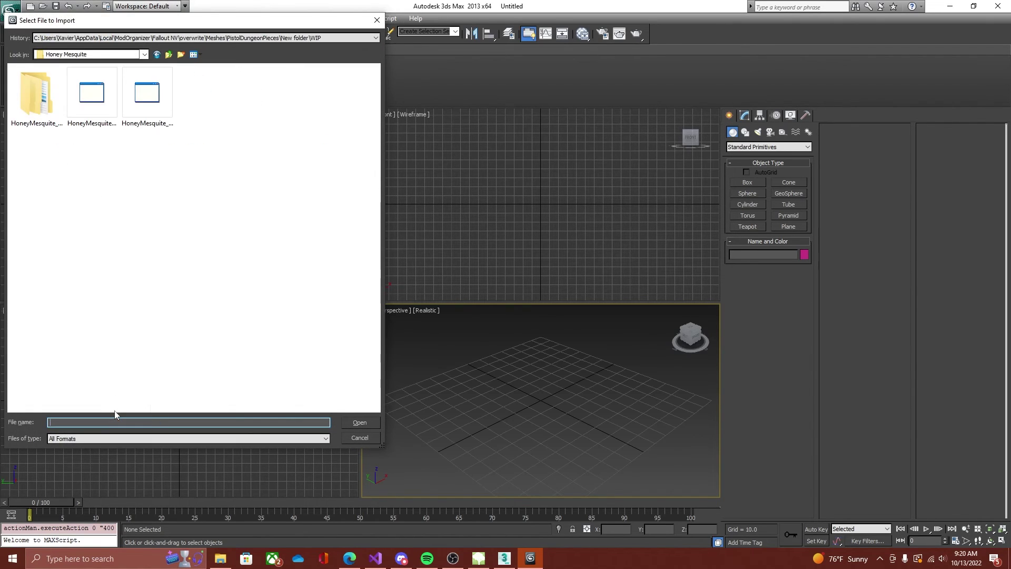
# Step: Import HoneyMesquite_Animated_01.fbx into the empty scene, accepting the FBX import options
pyautogui.click(91, 96)
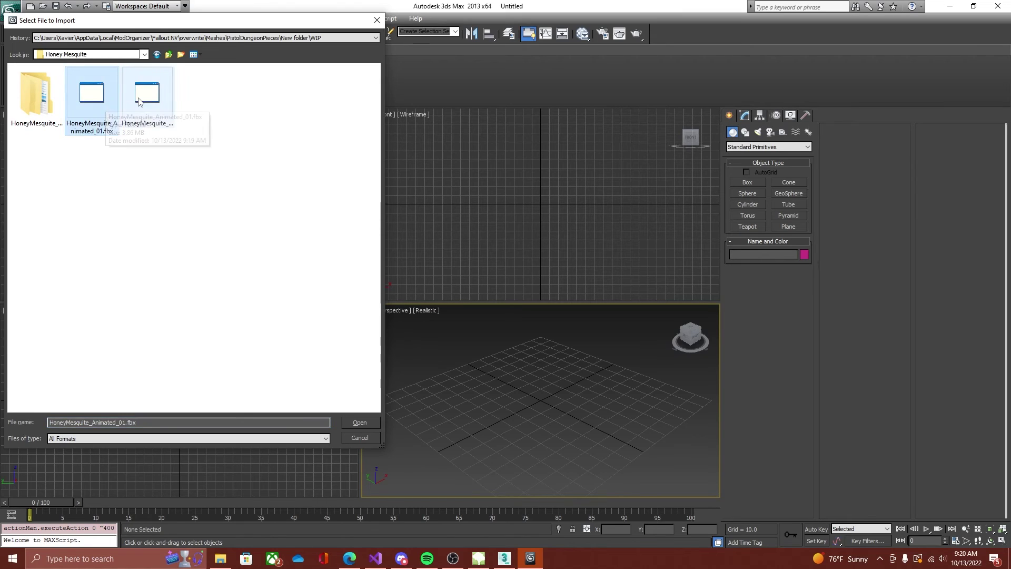
pyautogui.click(139, 101)
pyautogui.click(97, 100)
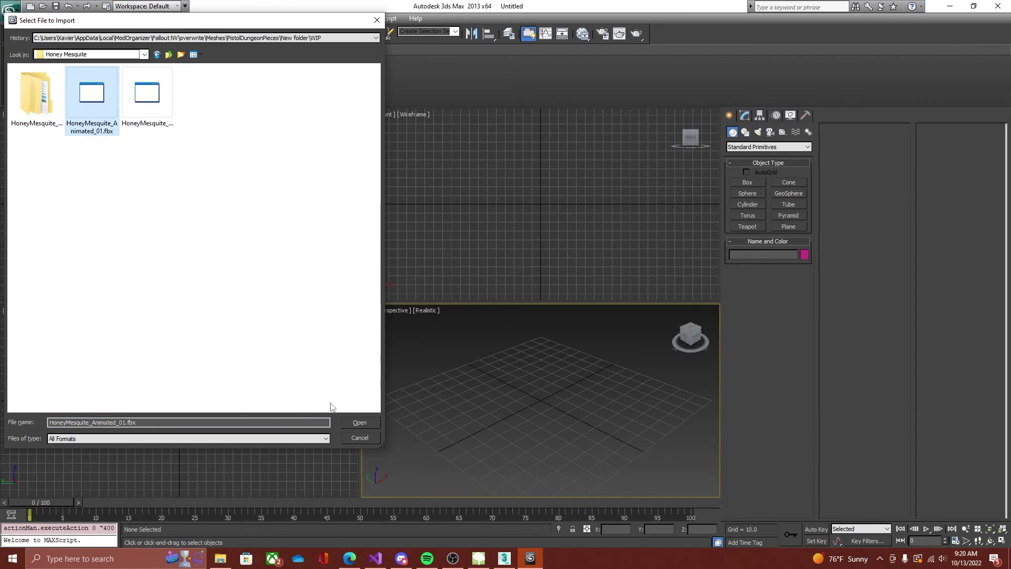
pyautogui.click(358, 421)
pyautogui.click(559, 415)
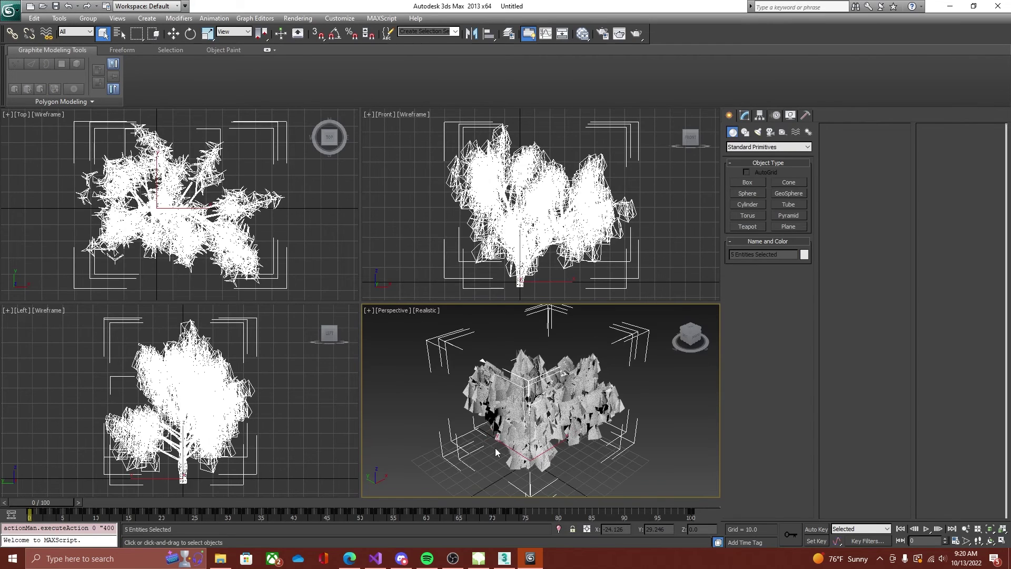
# Step: Play the imported tree's animation in the Perspective view while examining it up close, and stop the playback
pyautogui.scroll(2, 486, 419)
pyautogui.click(926, 528)
pyautogui.scroll(2, 475, 443)
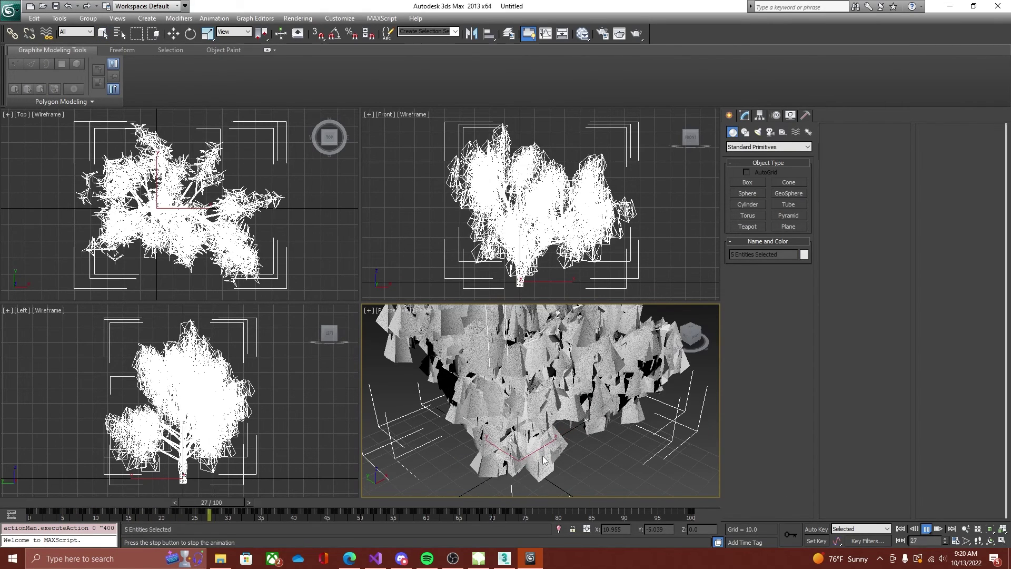
pyautogui.moveTo(419, 424); pyautogui.dragTo(579, 464, button='middle')
pyautogui.click(927, 529)
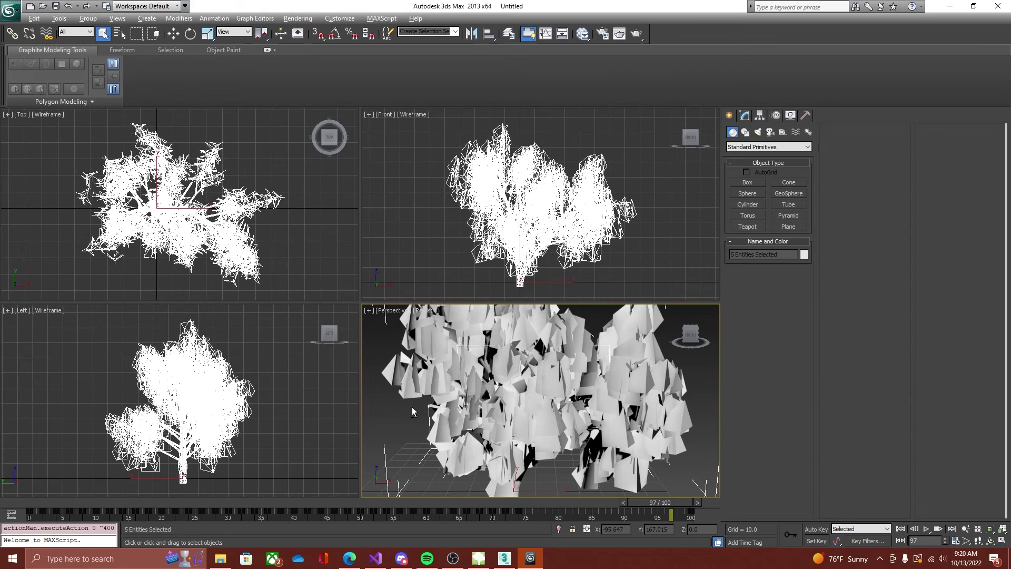
# Step: Maximize the Perspective viewport, frame the whole tree, and deselect everything
pyautogui.hotkey('alt', 'w')
pyautogui.scroll(-5, 390, 414)
pyautogui.moveTo(390, 415); pyautogui.dragTo(420, 435, button='middle')
pyautogui.click(420, 435)
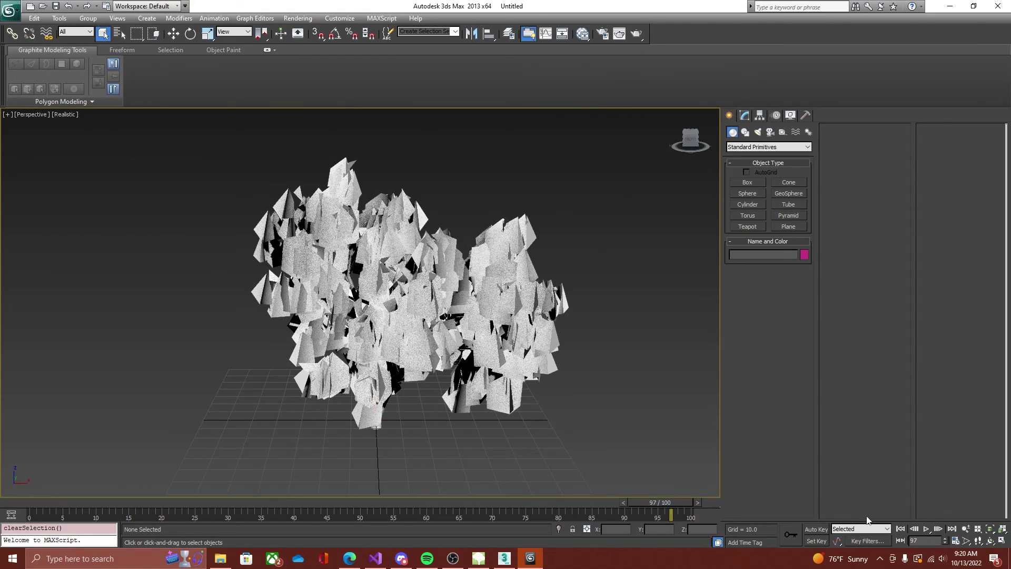
# Step: Check the imported leaves mesh for its Morpher modifier, view the tree from another side, and deselect it
pyautogui.click(748, 121)
pyautogui.click(490, 315)
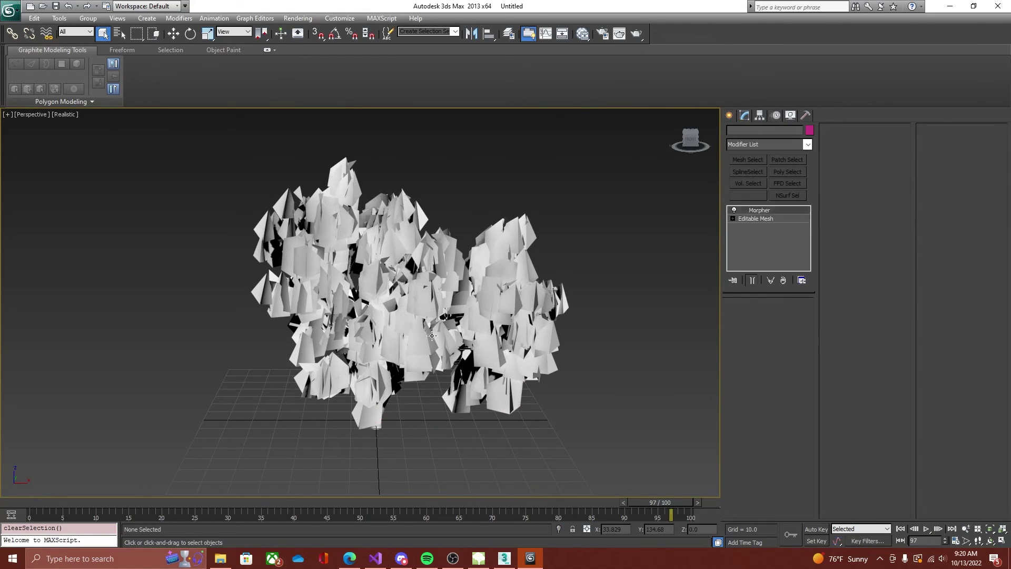
pyautogui.keyDown('alt'); pyautogui.moveTo(452, 402); pyautogui.dragTo(527, 389, button='middle'); pyautogui.keyUp('alt')
pyautogui.click(476, 446)
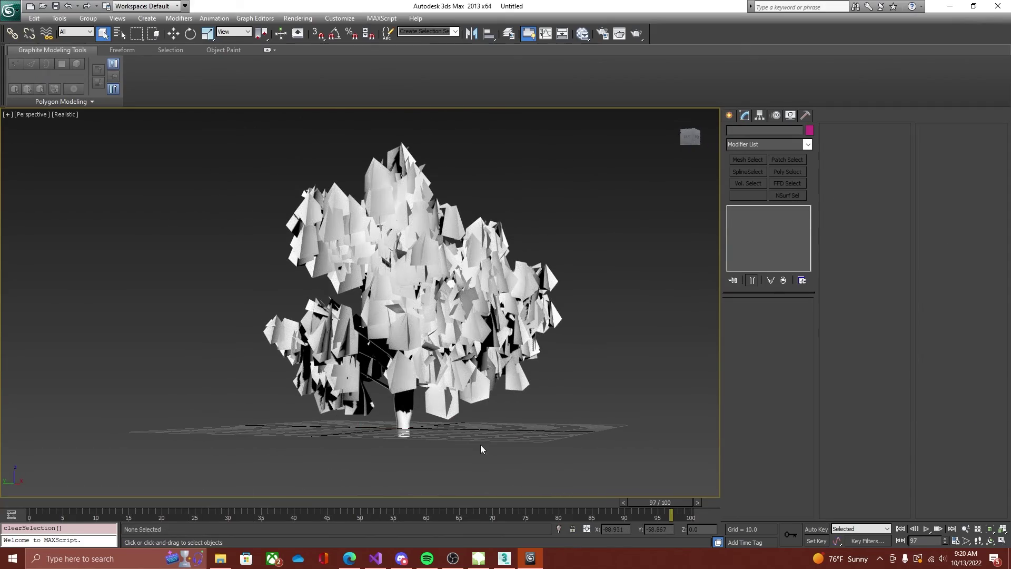
# Step: Start exporting the animated tree scene as an Autodesk FBX file from 3ds Max 2013
pyautogui.keyDown('alt'); pyautogui.moveTo(248, 255); pyautogui.dragTo(124, 185, button='middle'); pyautogui.keyUp('alt')
pyautogui.click(9, 9)
pyautogui.click(37, 180)
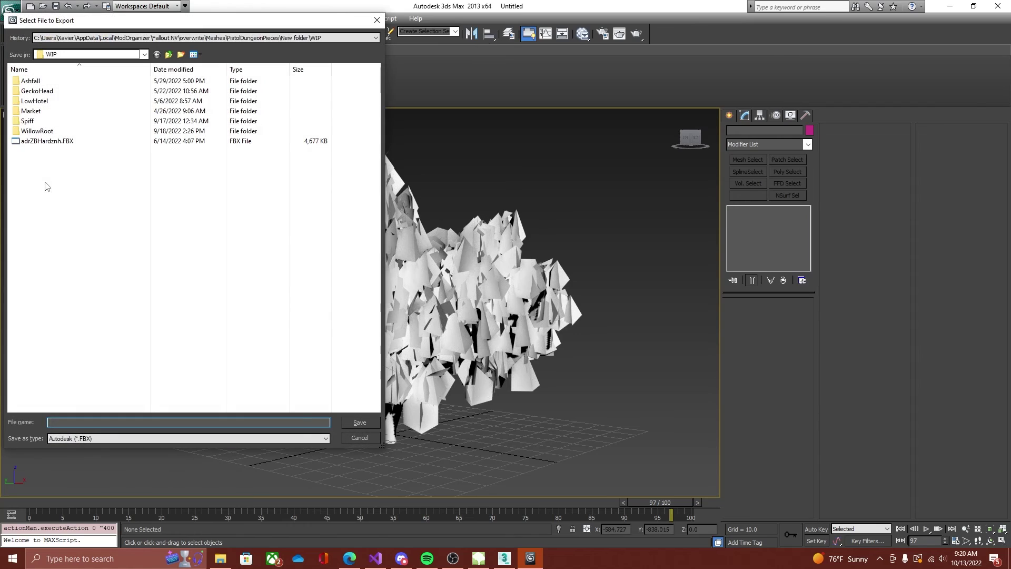
pyautogui.rightClick(59, 216)
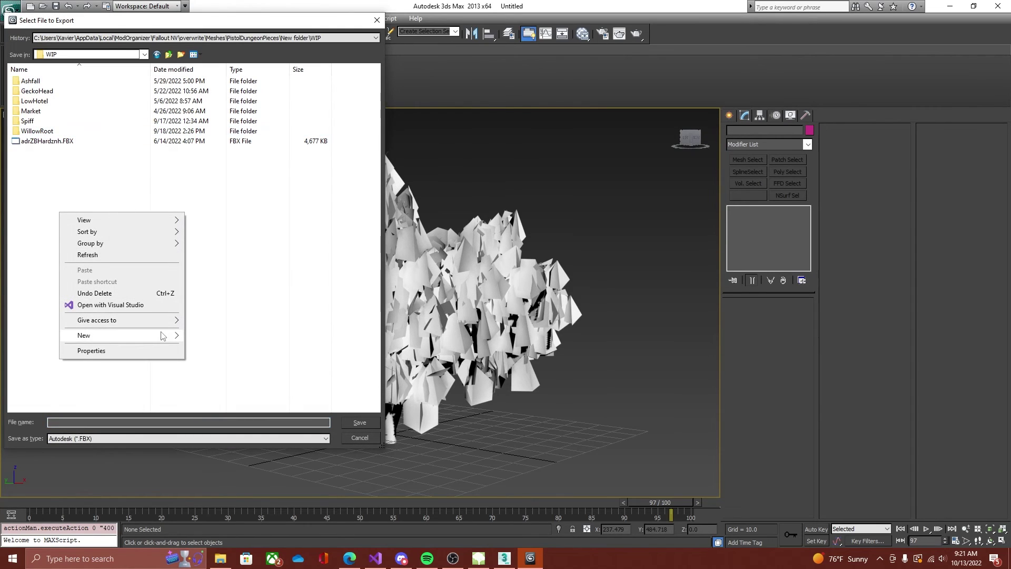
pyautogui.moveTo(165, 335)
pyautogui.click(209, 336)
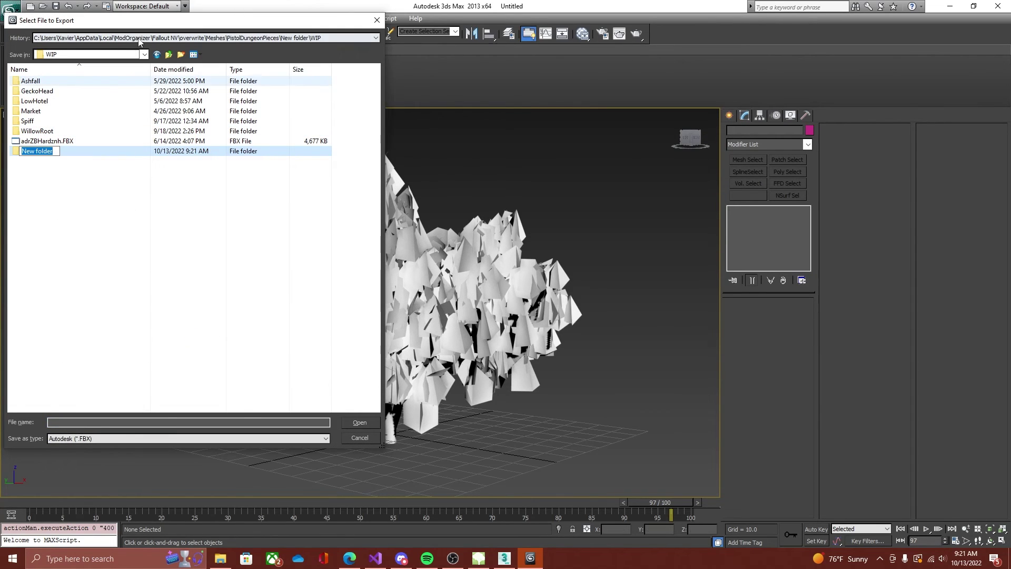
pyautogui.click(72, 153)
pyautogui.press('Delete')
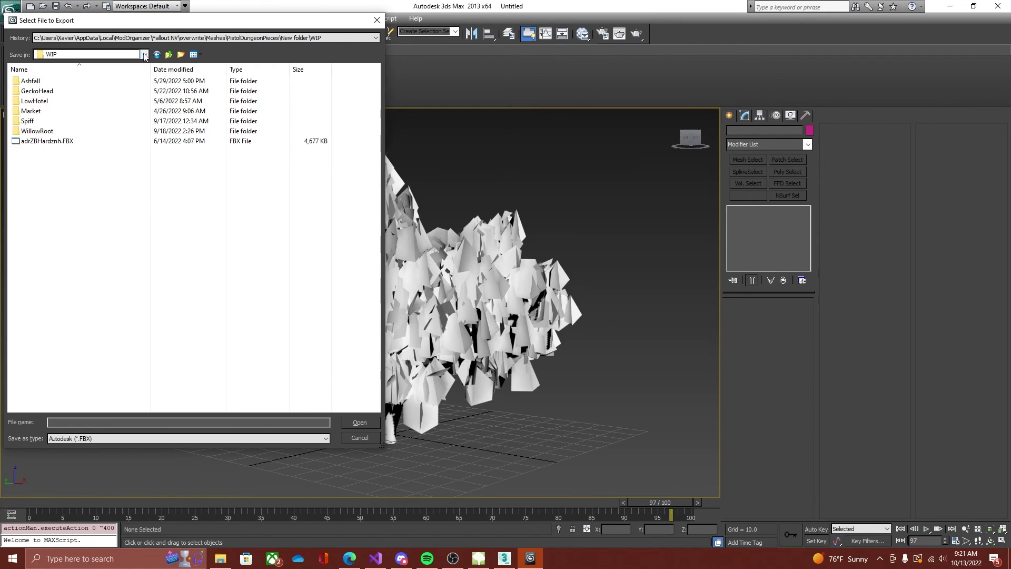
# Step: Set the export location to the Trees folder inside Landscape
pyautogui.click(143, 54)
pyautogui.click(67, 133)
pyautogui.doubleClick(36, 82)
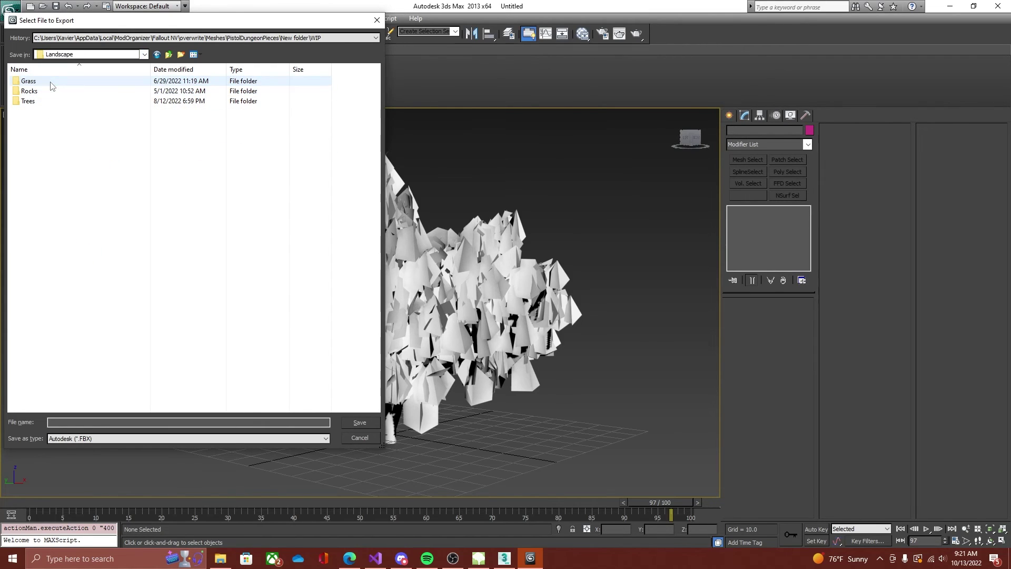
pyautogui.doubleClick(39, 101)
# Step: Create a folder named HoneyMesquite inside the Trees folder
pyautogui.rightClick(55, 146)
pyautogui.moveTo(79, 258)
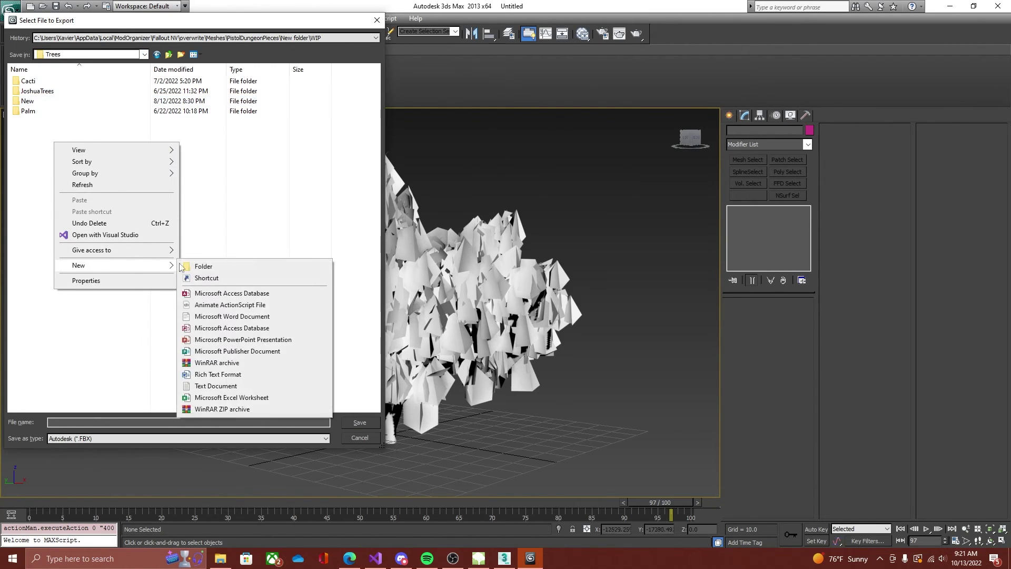
pyautogui.click(198, 266)
pyautogui.moveTo(151, 23); pyautogui.dragTo(183, 94)
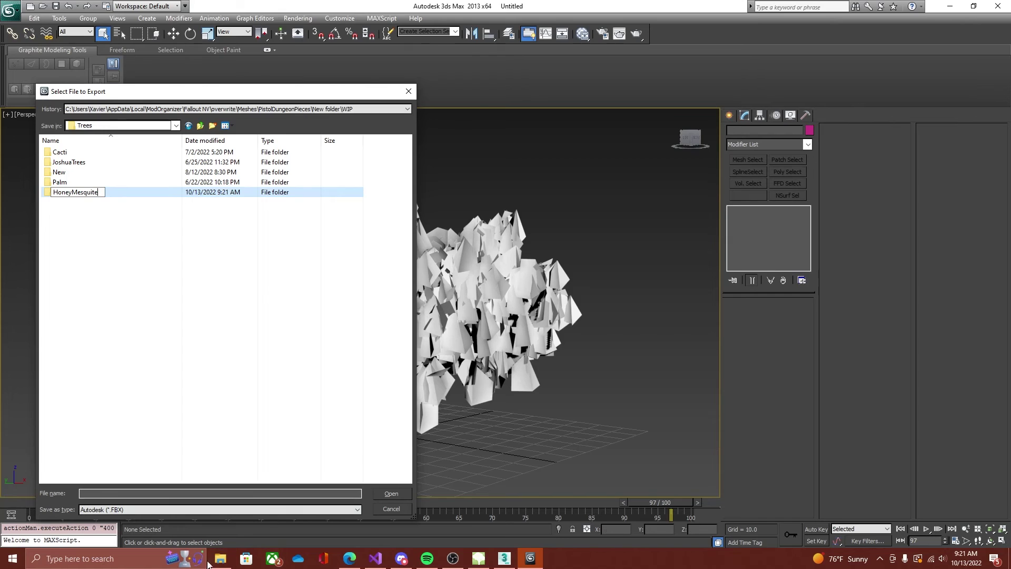
pyautogui.moveTo(227, 532)
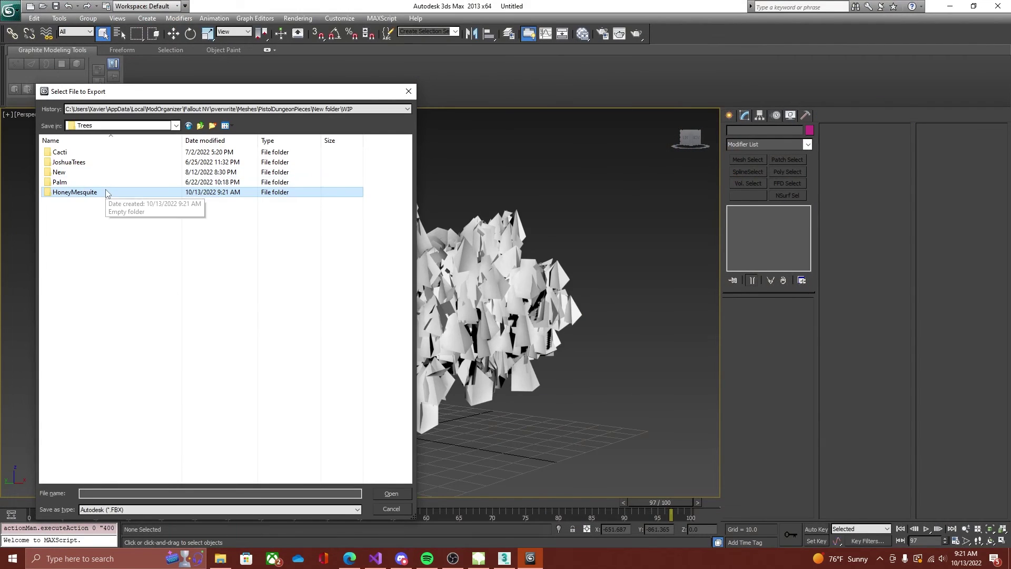
# Step: Export the scene into the HoneyMesquite folder as HoenyMesquite01 in Netimmerse/Gamebryo format, using the Fallout NV game setting without animation
pyautogui.doubleClick(106, 194)
pyautogui.click(129, 494)
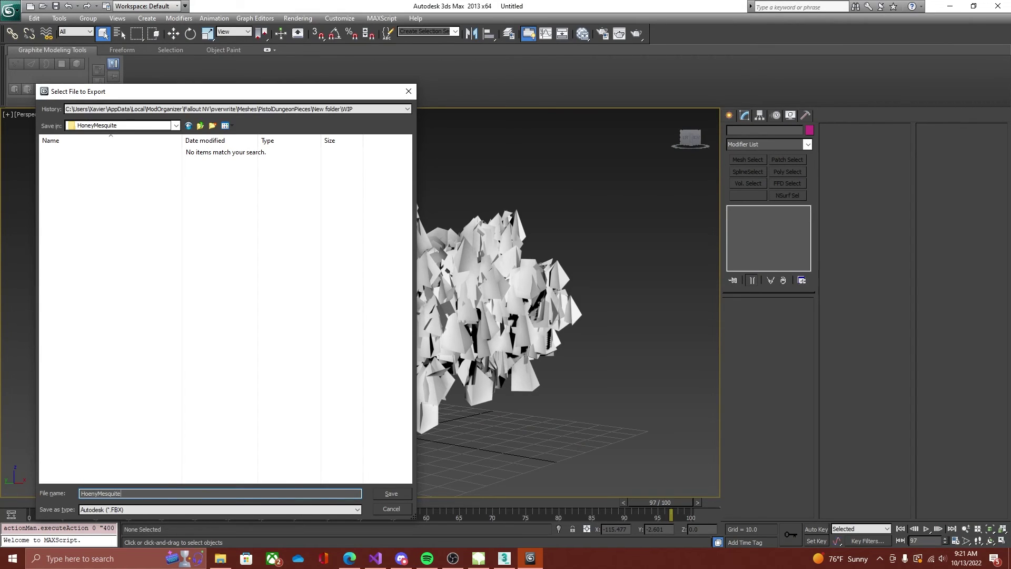
pyautogui.click(320, 510)
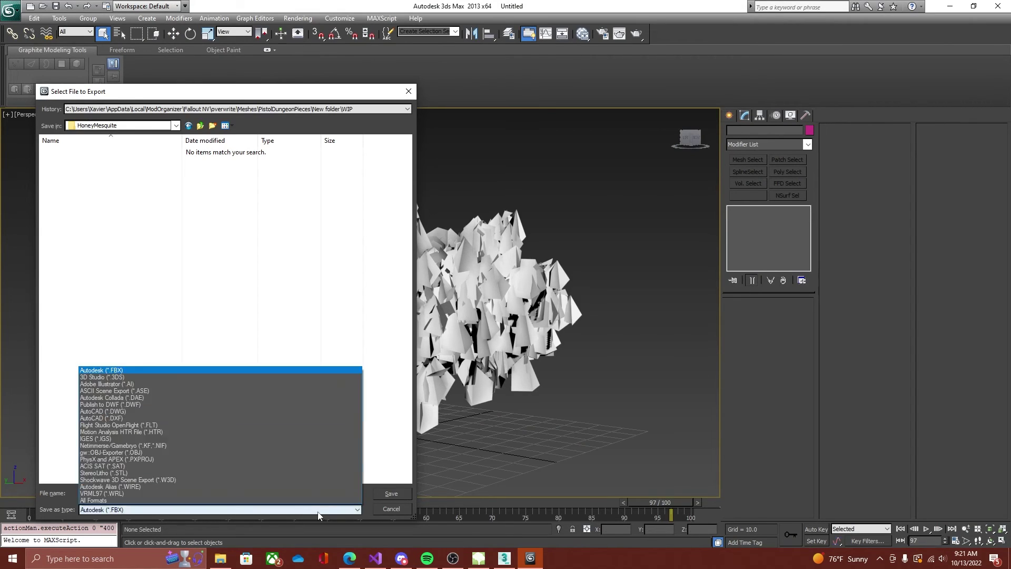
pyautogui.click(143, 446)
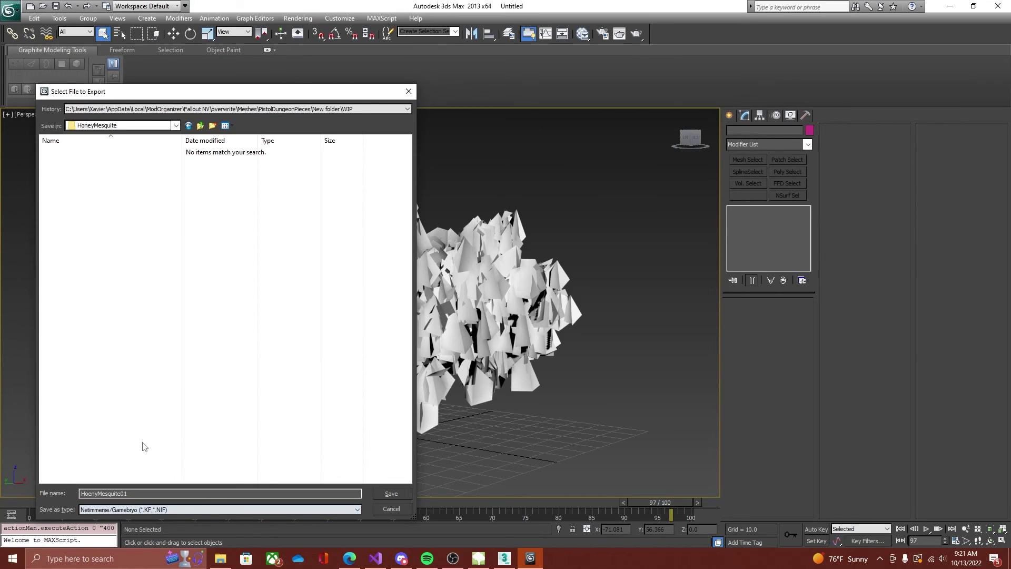
pyautogui.click(391, 493)
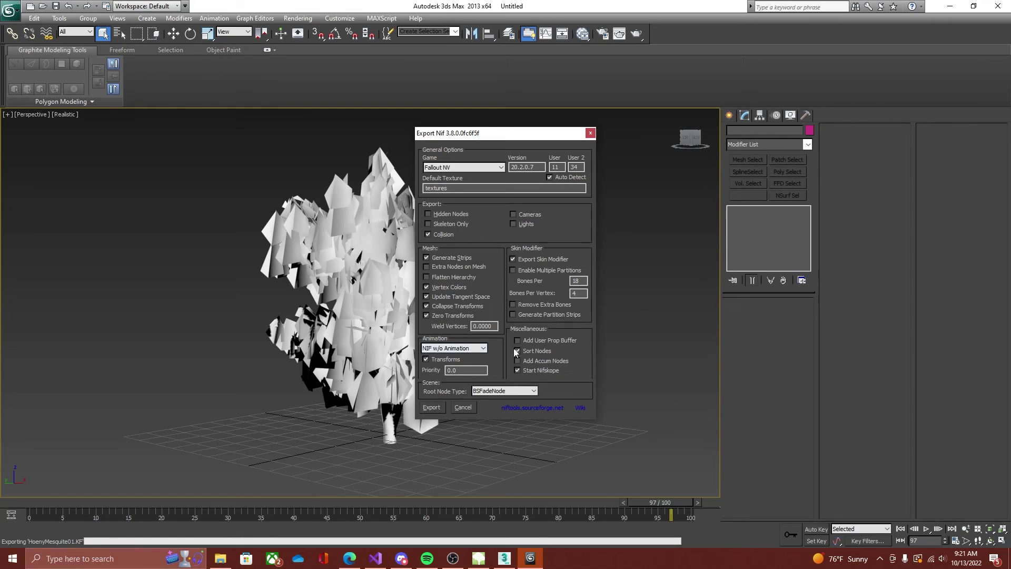
pyautogui.click(432, 407)
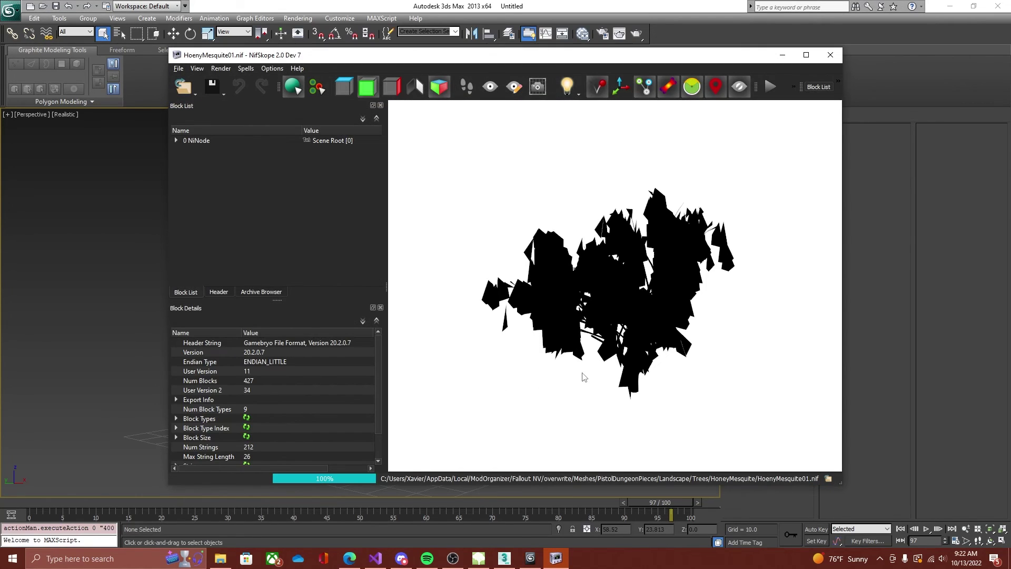
# Step: Examine the exported tree from several sides in NifSkope and toggle its animation playback
pyautogui.moveTo(583, 377); pyautogui.dragTo(431, 364)
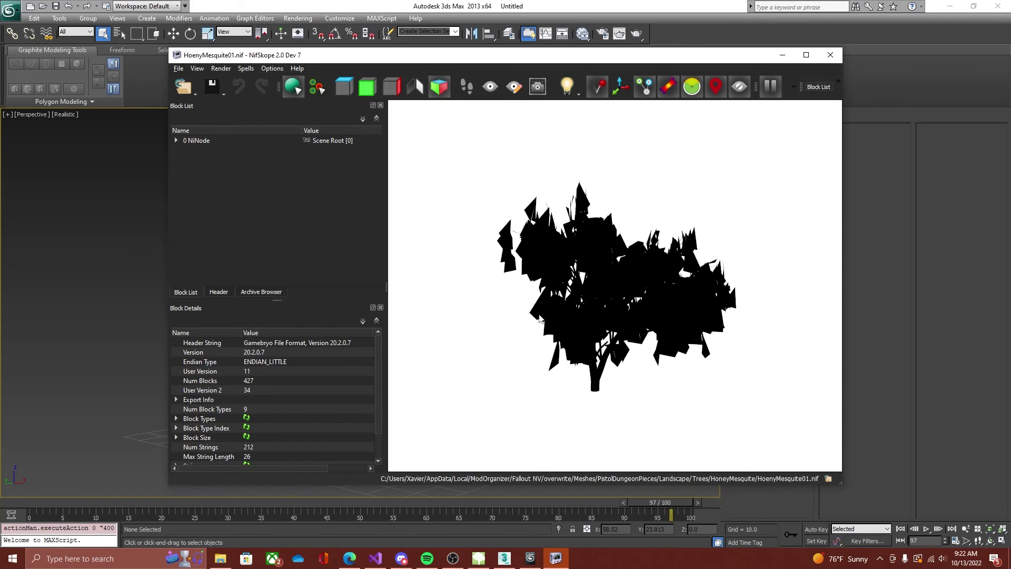
pyautogui.scroll(5, 488, 314)
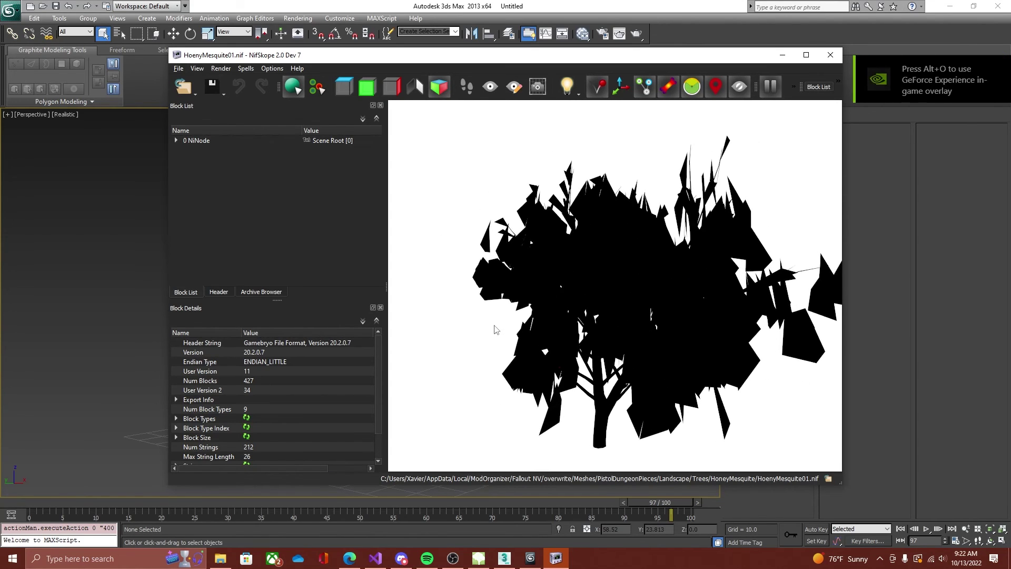
pyautogui.moveTo(577, 230); pyautogui.dragTo(474, 238)
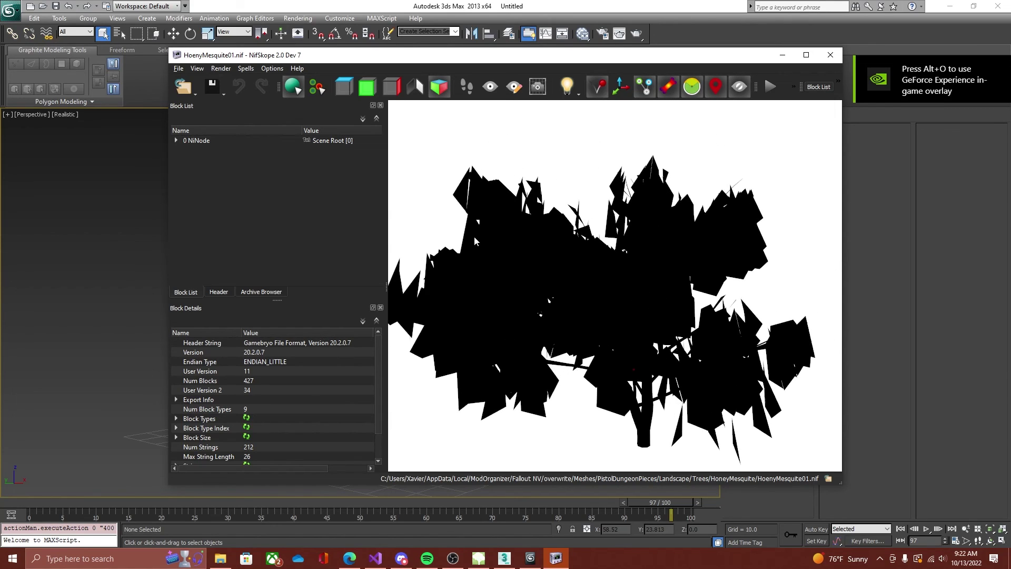
pyautogui.click(766, 91)
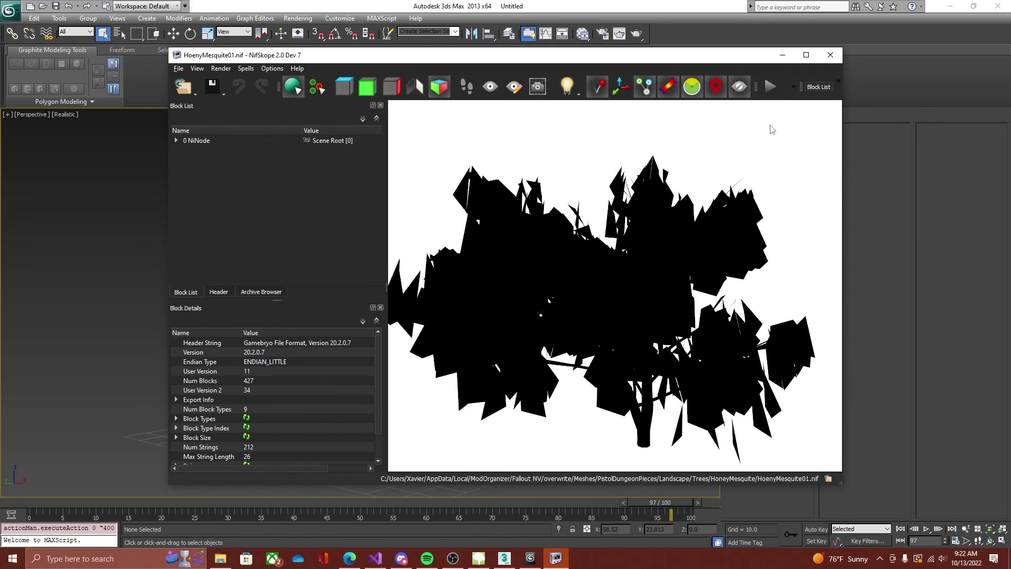
# Step: Convert the root NiNode of the exported tree to a BSFadeNode
pyautogui.click(176, 140)
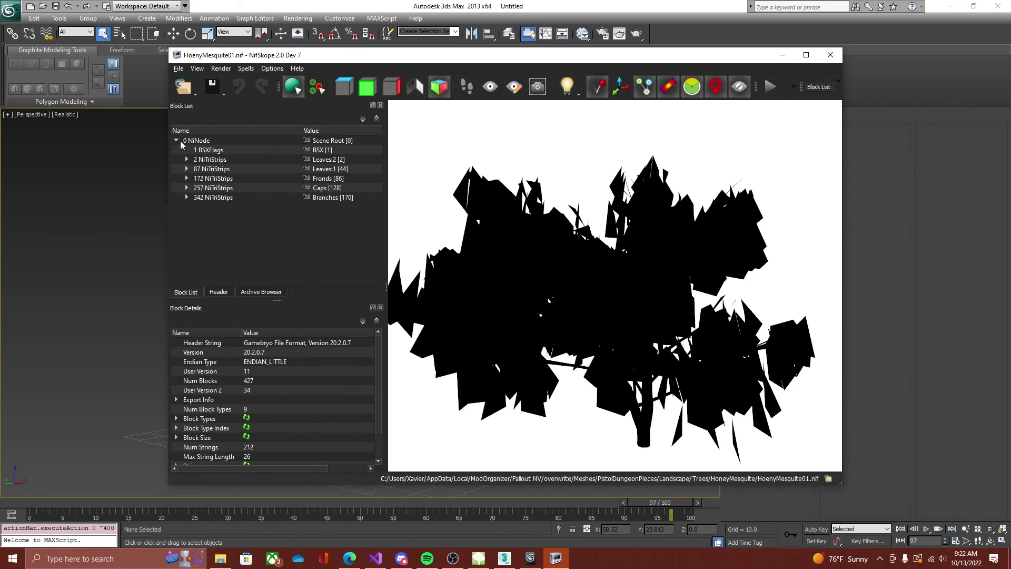
pyautogui.rightClick(194, 141)
pyautogui.moveTo(209, 139)
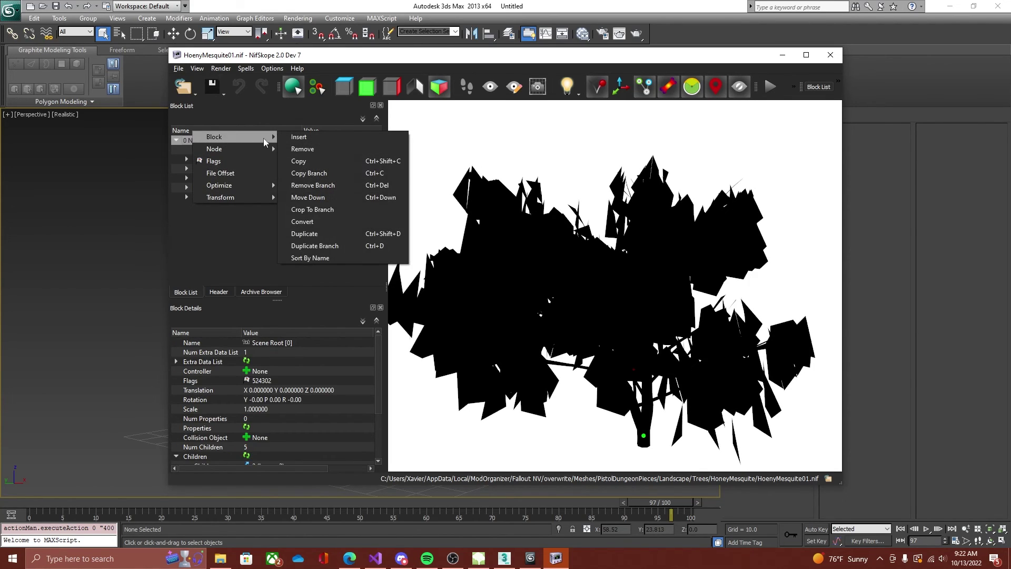
pyautogui.click(324, 217)
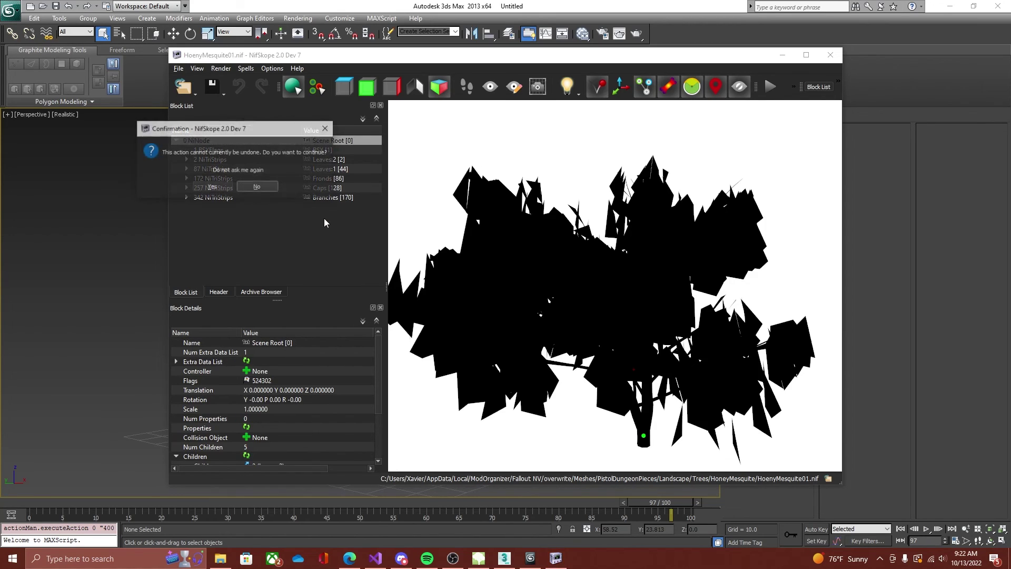
pyautogui.click(212, 187)
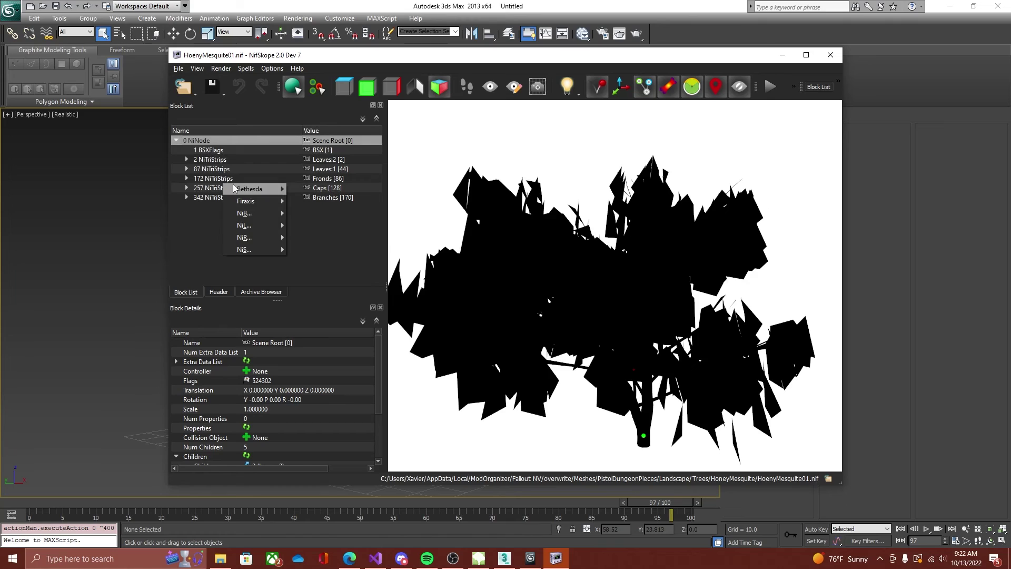
pyautogui.moveTo(236, 189)
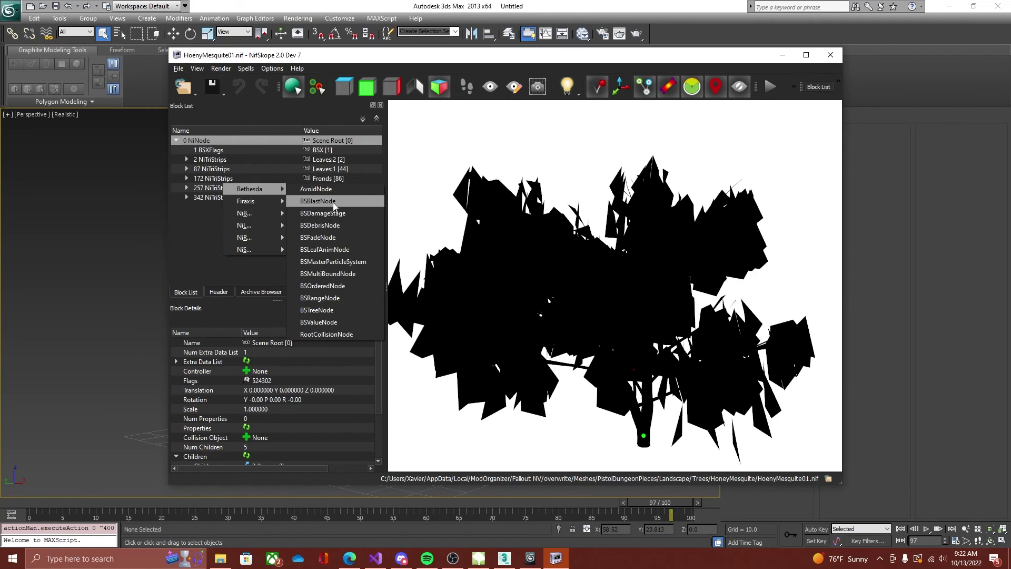
pyautogui.click(337, 236)
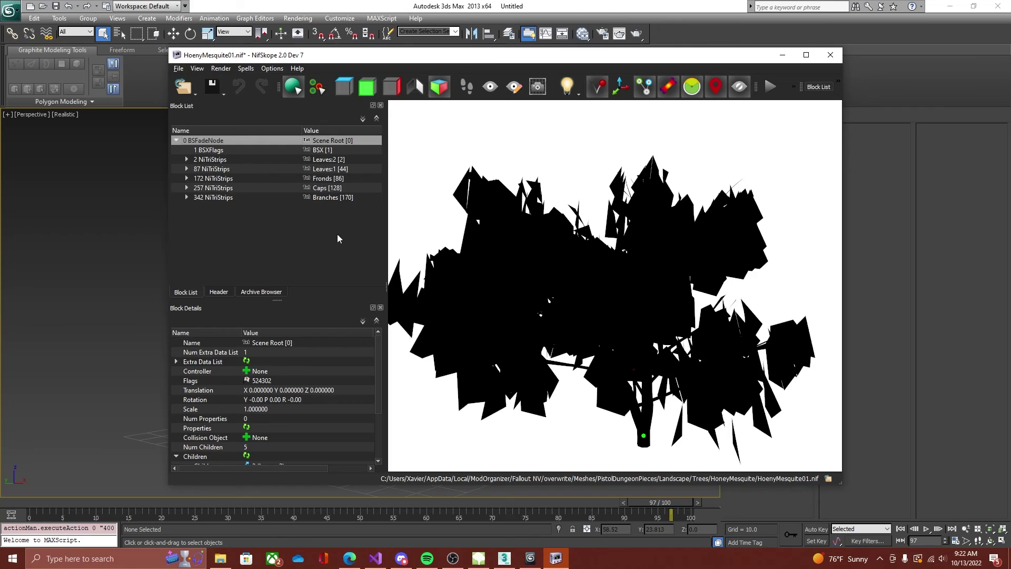
# Step: Set the BSXFlags integer data to only Animated and Havok
pyautogui.click(207, 150)
pyautogui.click(247, 353)
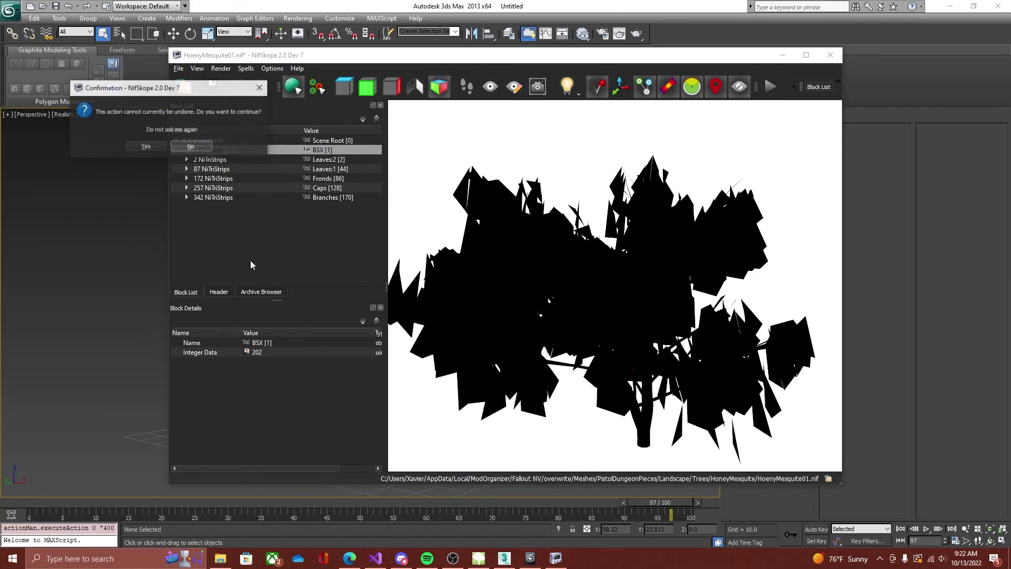
pyautogui.click(147, 151)
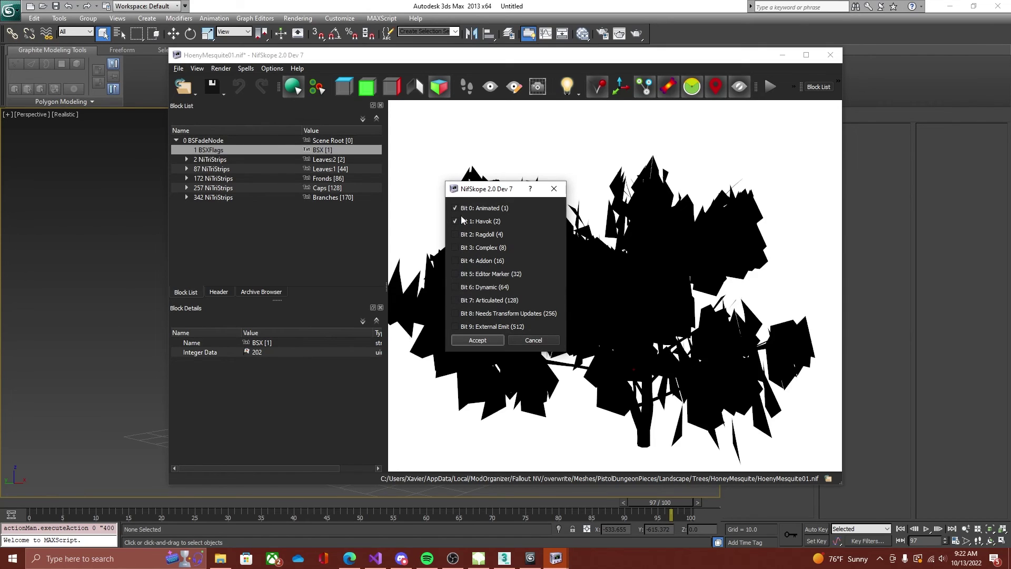
pyautogui.click(478, 340)
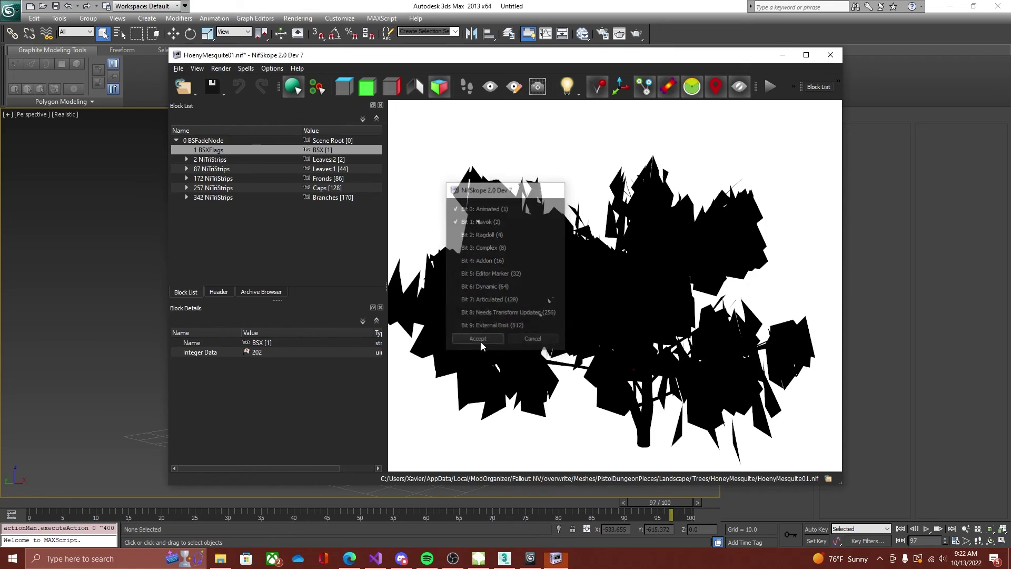
# Step: Set the loop mode of the Leaves:2 NiGeomMorpherController to Cycle, keeping it active
pyautogui.click(227, 161)
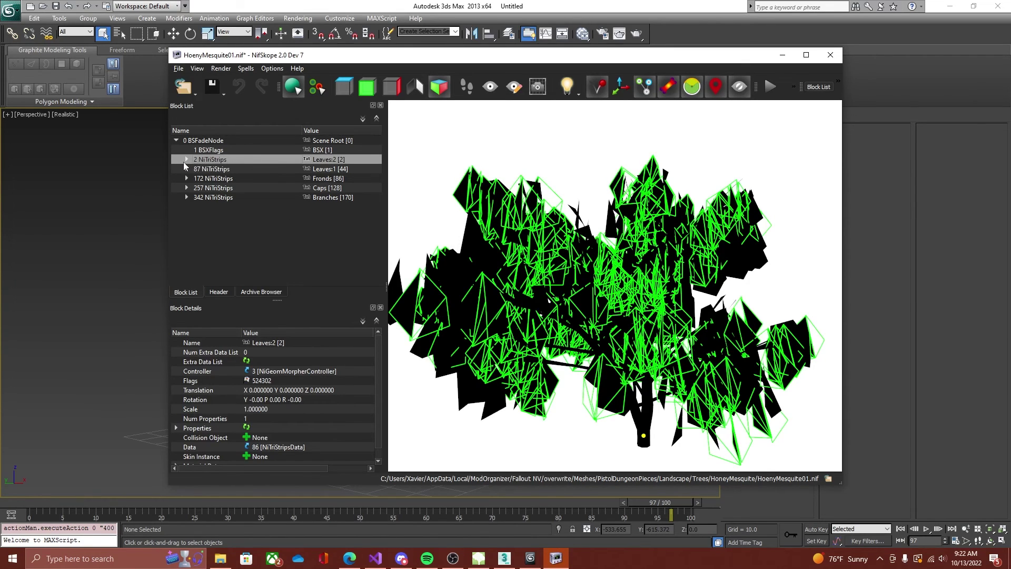
pyautogui.click(185, 160)
pyautogui.click(218, 170)
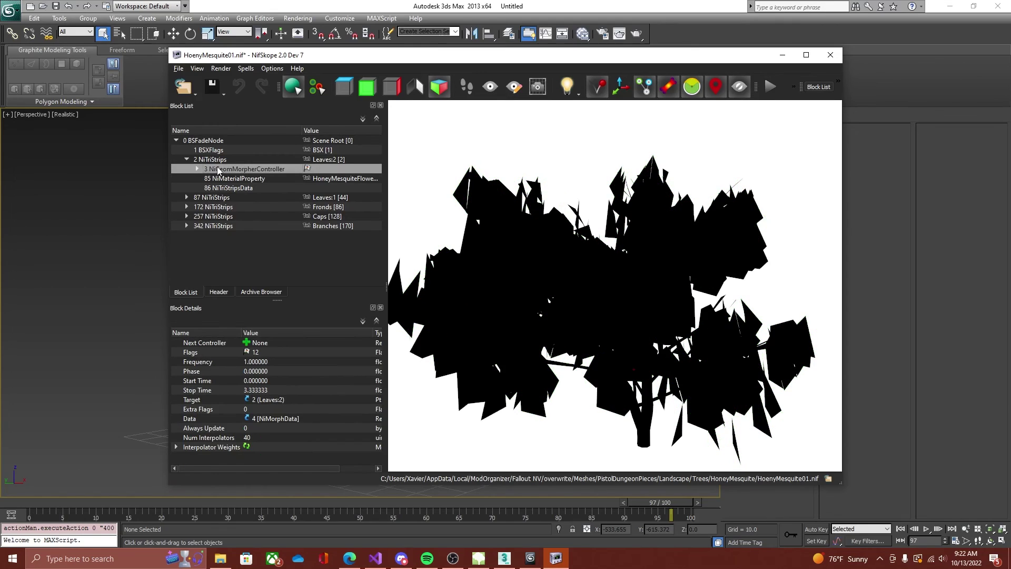
pyautogui.click(249, 352)
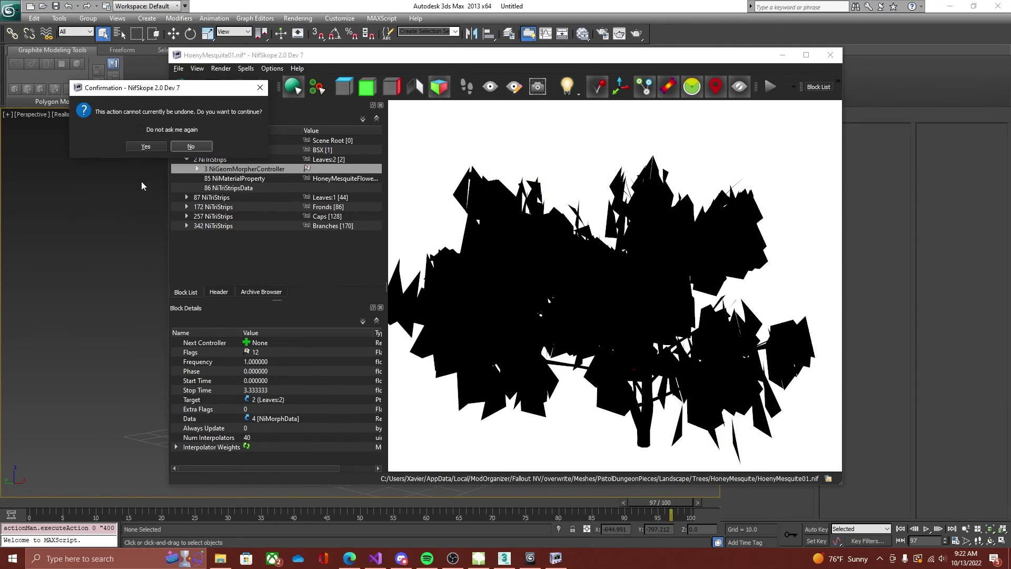
pyautogui.click(139, 147)
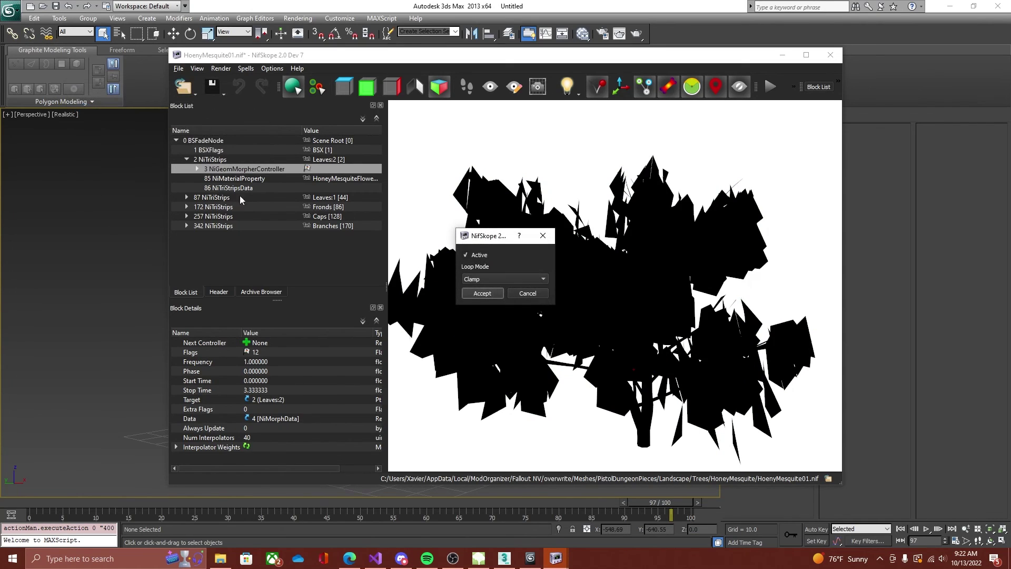
pyautogui.click(473, 279)
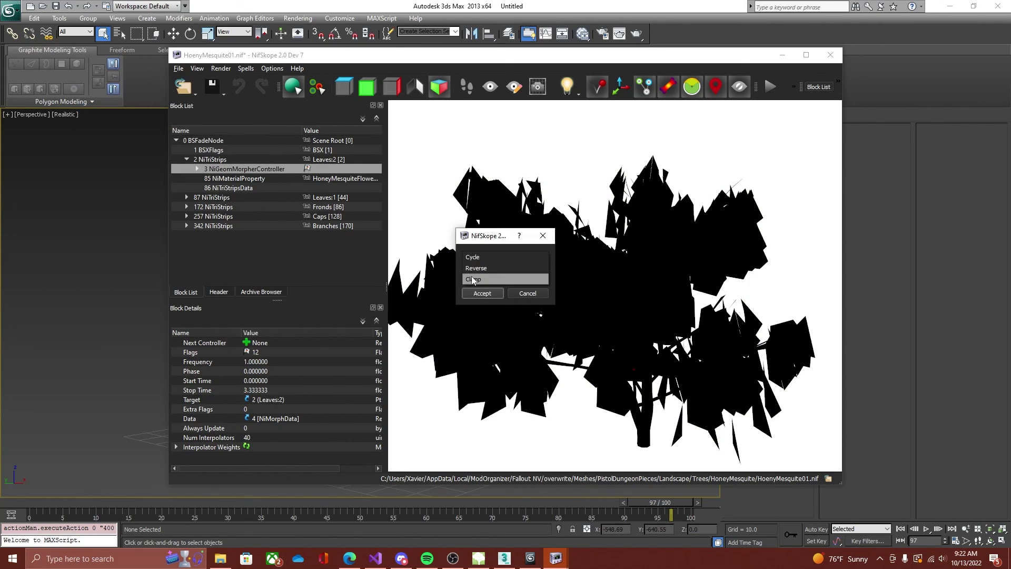
pyautogui.click(485, 258)
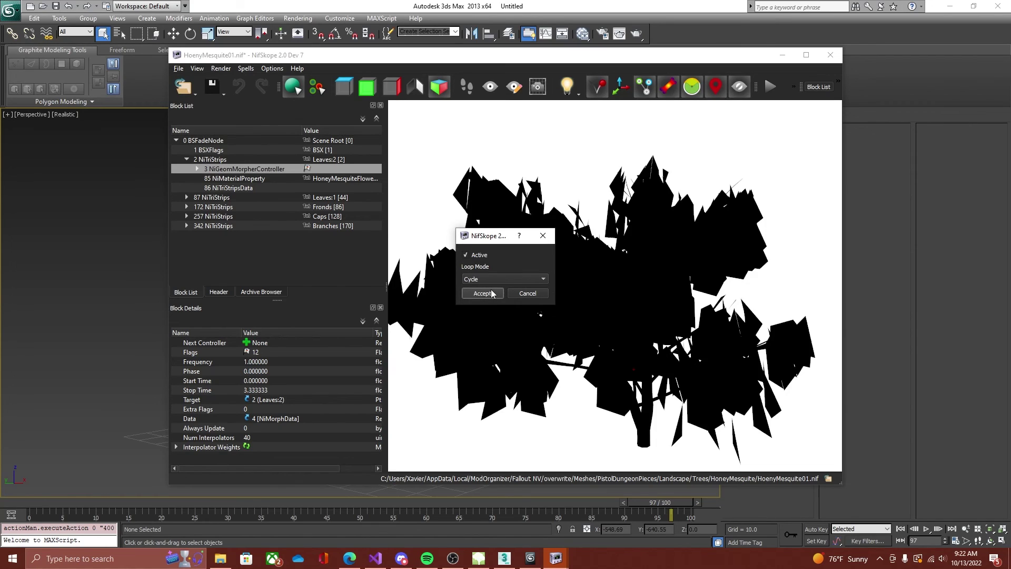
pyautogui.click(498, 282)
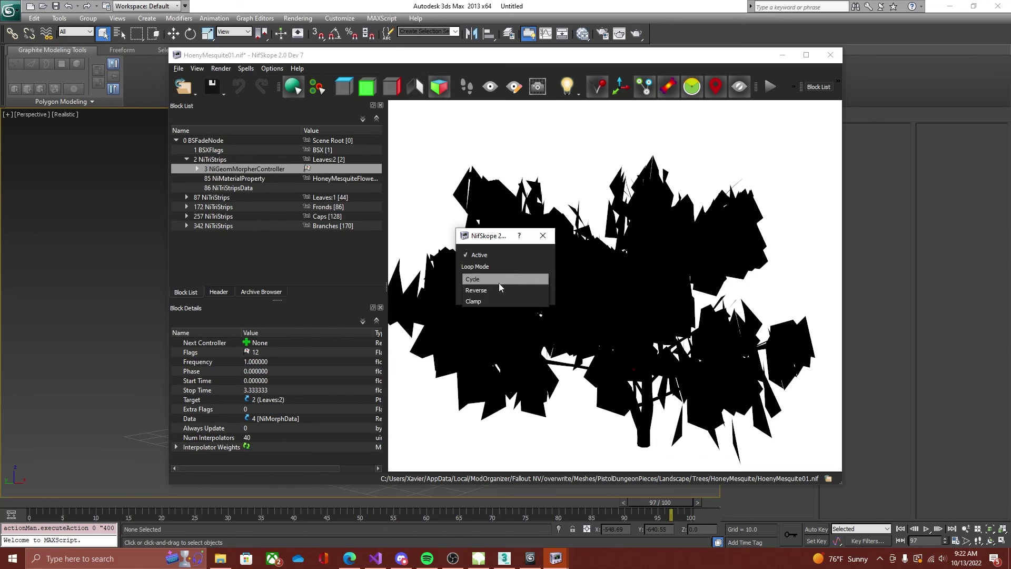
pyautogui.click(501, 281)
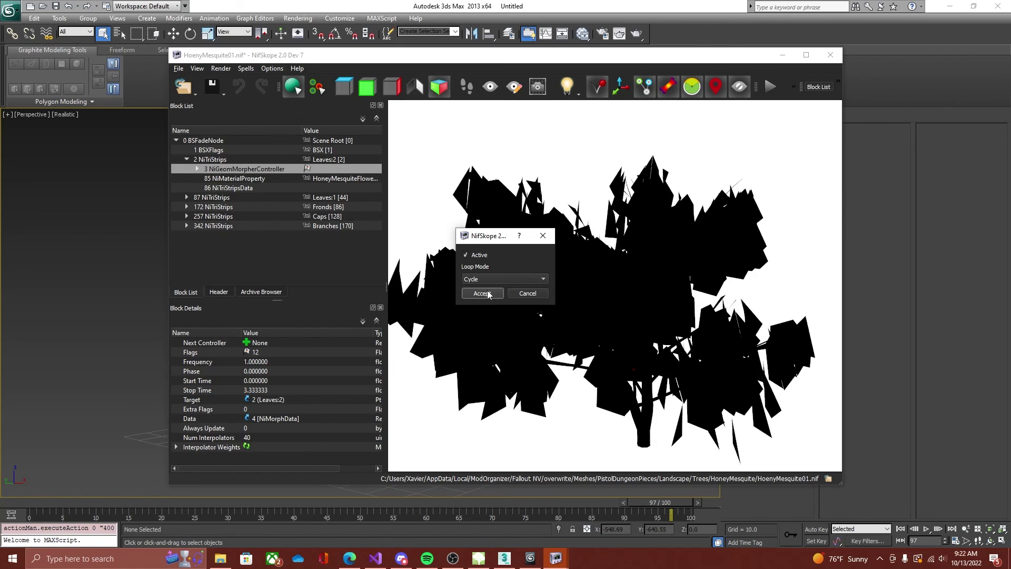
pyautogui.click(484, 294)
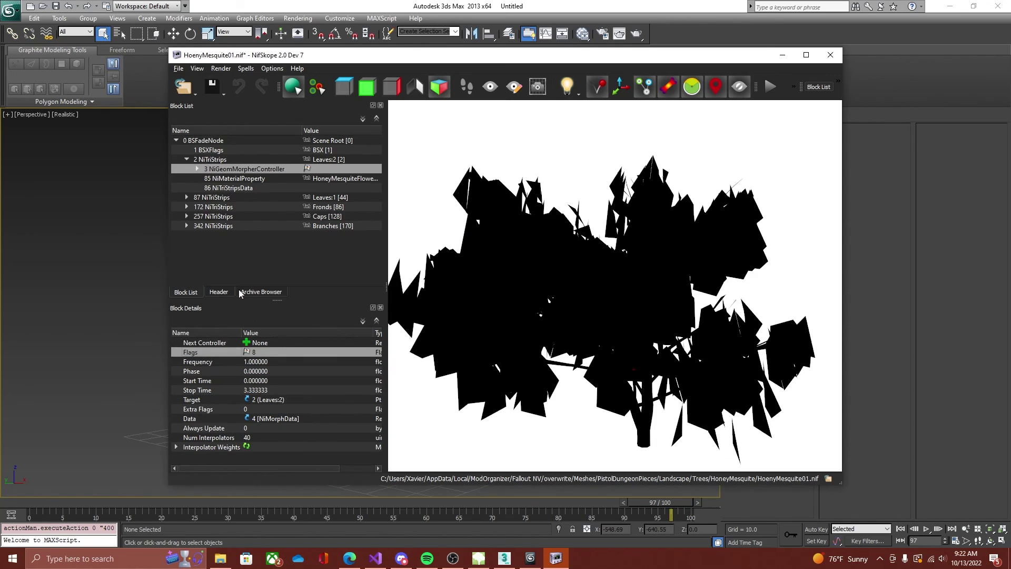
# Step: Examine the material and strip data of Leaves:2 and the morph controller, material and strip data of Leaves:1
pyautogui.click(222, 179)
pyautogui.click(221, 188)
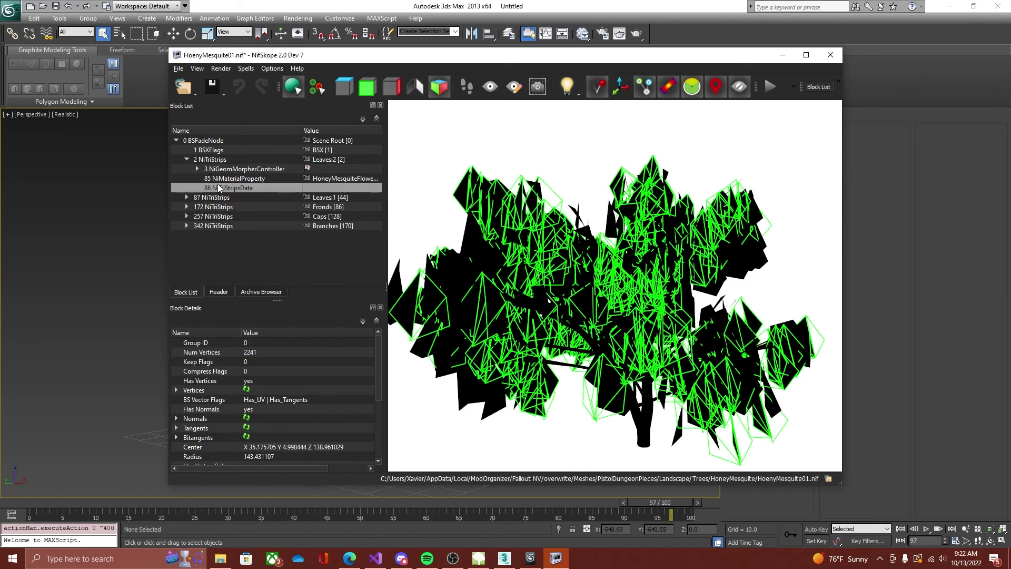
pyautogui.click(208, 198)
pyautogui.click(187, 197)
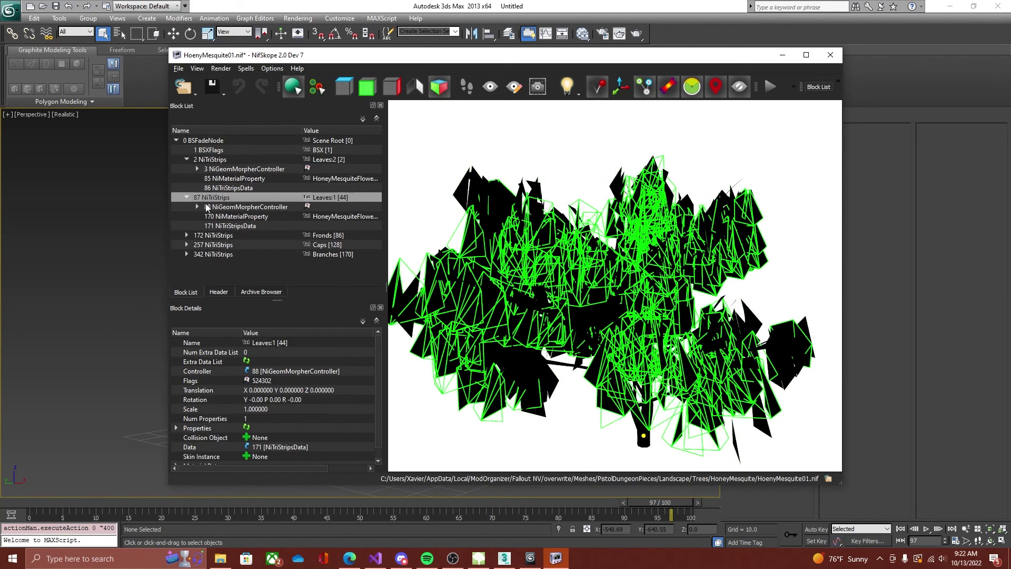
pyautogui.click(208, 206)
pyautogui.click(213, 217)
pyautogui.click(215, 226)
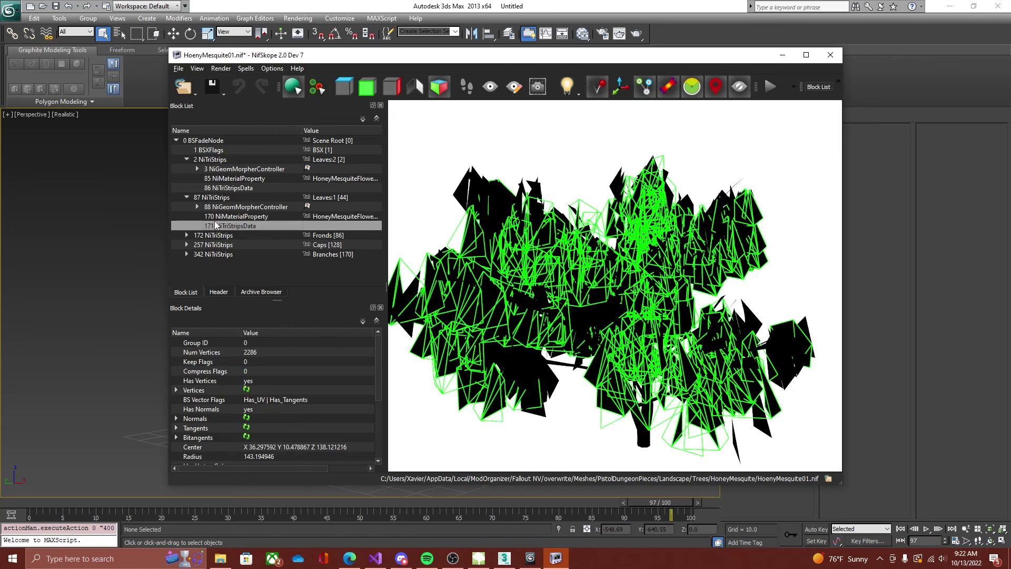
pyautogui.click(191, 198)
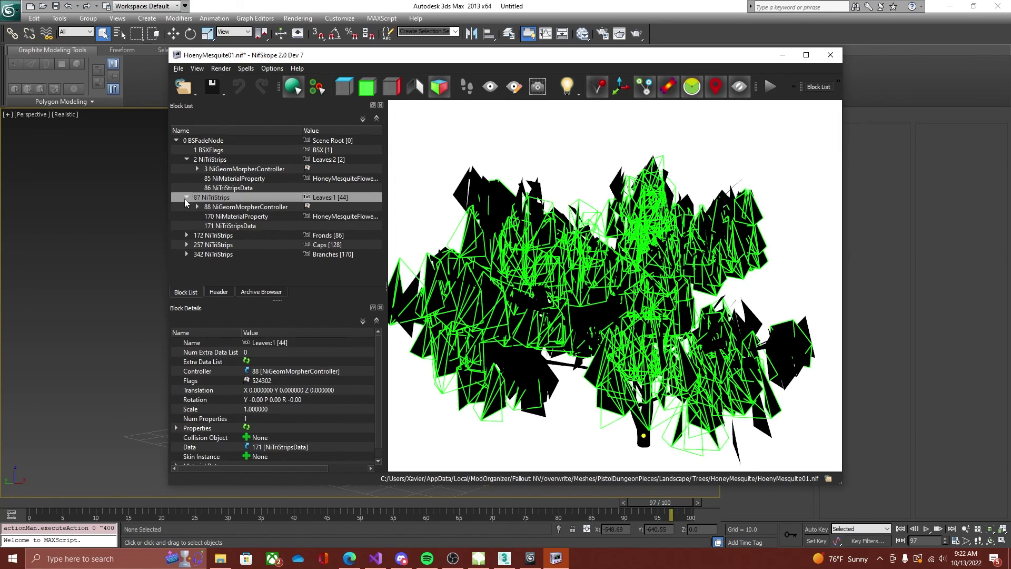
pyautogui.click(186, 198)
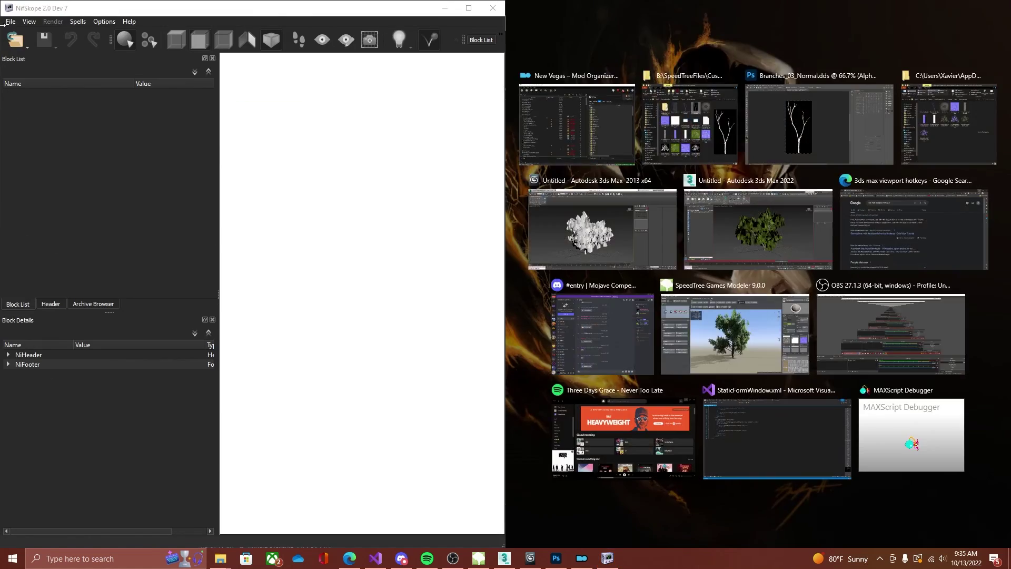
# Step: Open JoshuaTree01.nif as a reference in a second NifSkope window placed beside the Honey Mesquite file
pyautogui.click(576, 124)
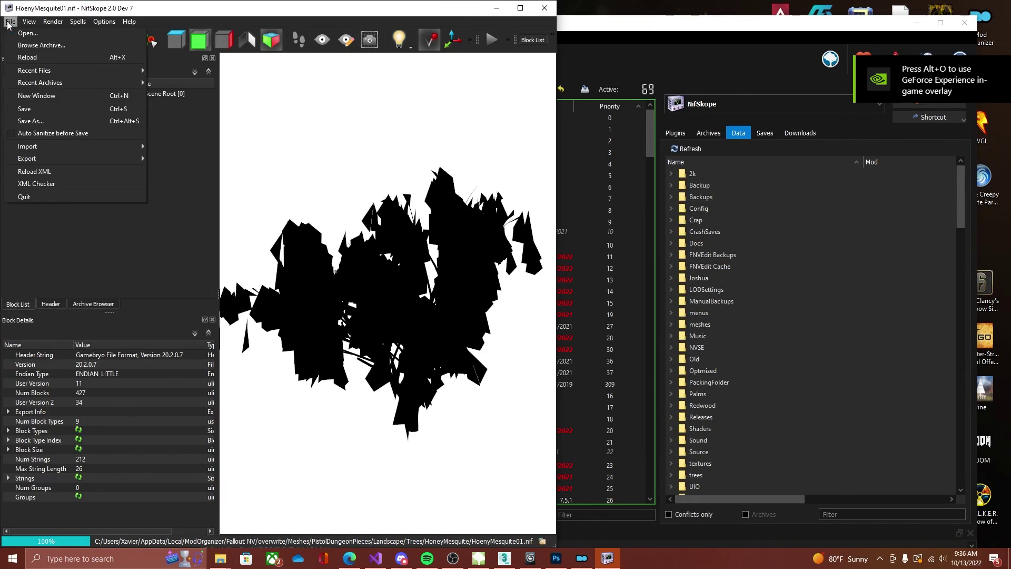
pyautogui.click(32, 95)
pyautogui.press('super+Right')
pyautogui.click(567, 22)
pyautogui.click(586, 38)
pyautogui.doubleClick(514, 120)
pyautogui.doubleClick(514, 120)
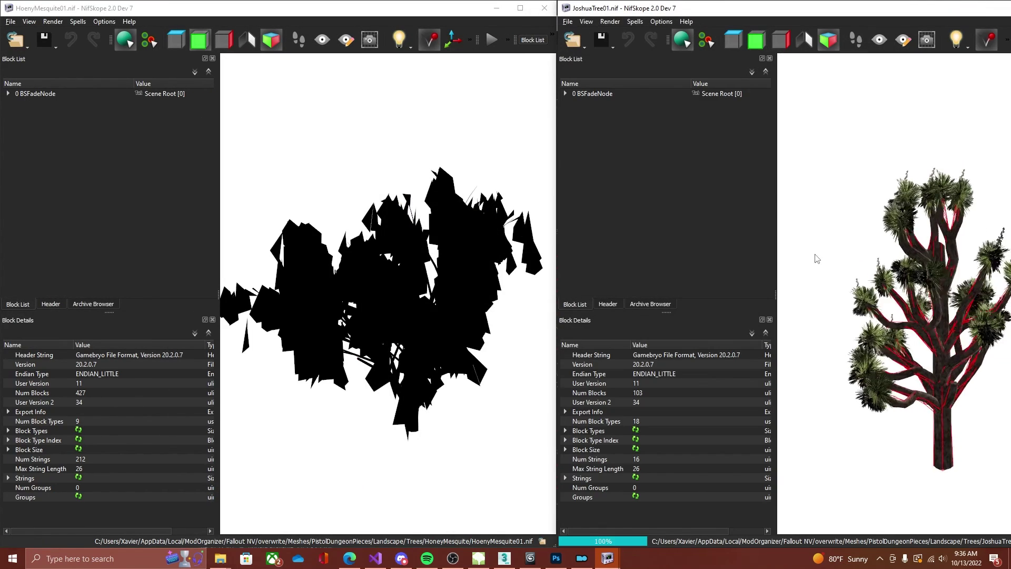
# Step: Expand the Joshua tree's root for reference, and set Has Vertex Colors to no in the Honey Mesquite's Leaves:2 NiTriStripsData
pyautogui.click(566, 94)
pyautogui.click(590, 112)
pyautogui.click(8, 94)
pyautogui.click(30, 121)
pyautogui.click(18, 113)
pyautogui.click(50, 141)
pyautogui.scroll(-1, 77, 416)
pyautogui.doubleClick(80, 450)
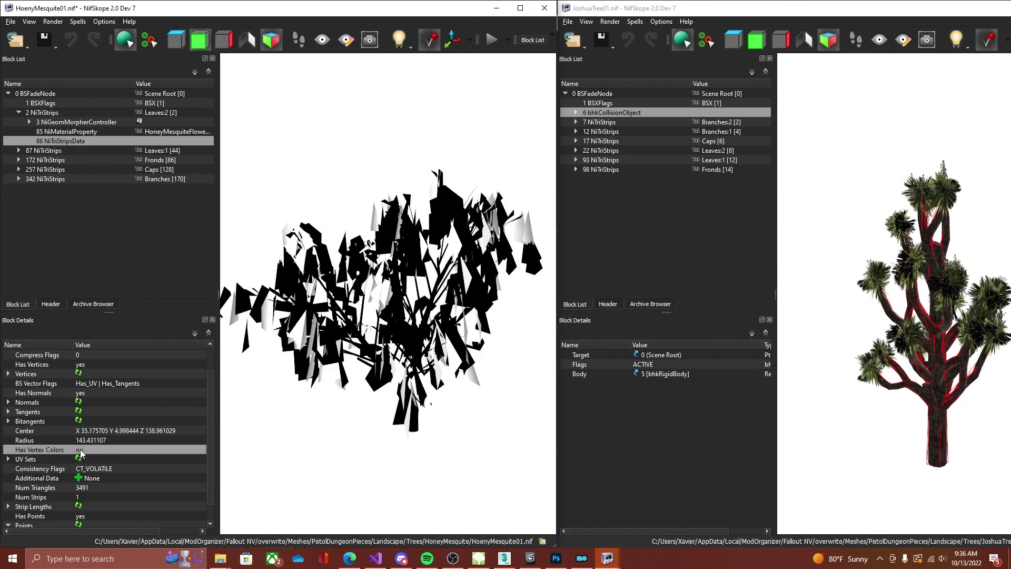
# Step: Set Has Vertex Colors to no in the NiTriStripsData of Leaves:1 and Fronds
pyautogui.click(19, 150)
pyautogui.click(44, 178)
pyautogui.doubleClick(83, 478)
pyautogui.doubleClick(21, 189)
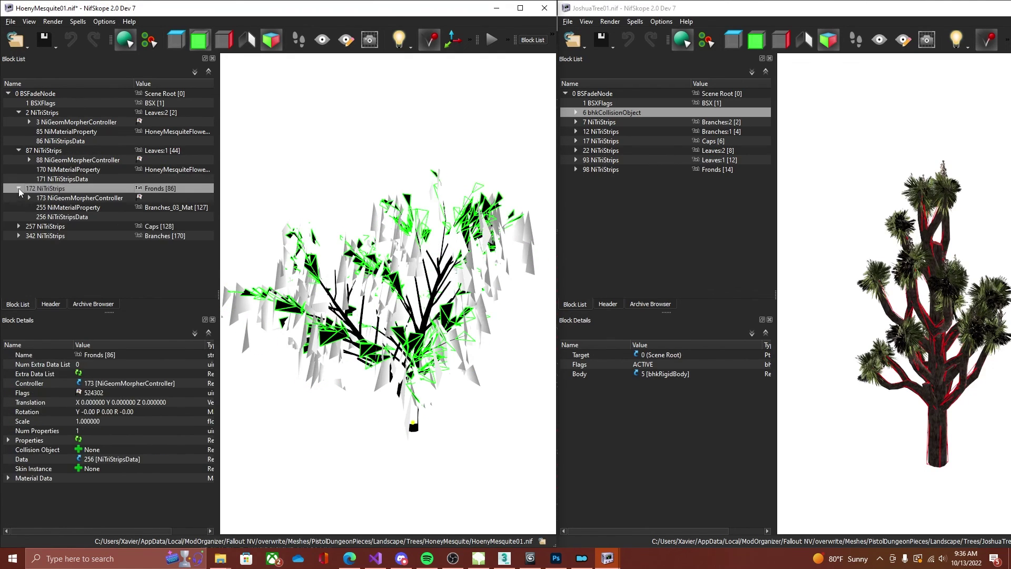
pyautogui.click(42, 217)
pyautogui.doubleClick(94, 478)
# Step: Set Has Vertex Colors to no in the NiTriStripsData of Caps and Branches
pyautogui.click(27, 227)
pyautogui.doubleClick(29, 227)
pyautogui.click(47, 254)
pyautogui.doubleClick(82, 478)
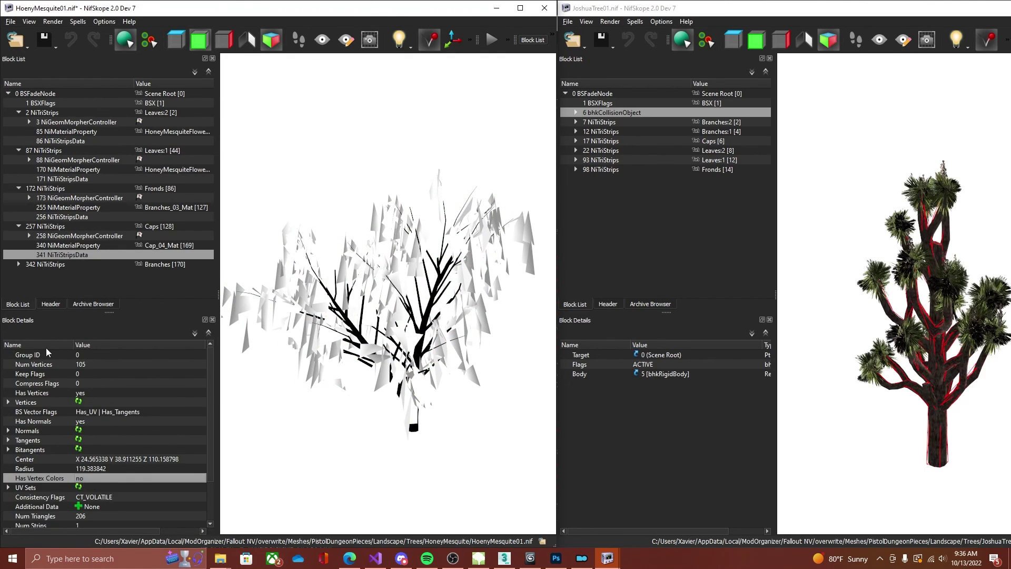
pyautogui.doubleClick(45, 264)
pyautogui.click(62, 293)
pyautogui.doubleClick(81, 478)
# Step: Set the loop mode of the Leaves:1 and Fronds NiGeomMorpherControllers to Cycle, keeping both active
pyautogui.click(60, 113)
pyautogui.click(70, 123)
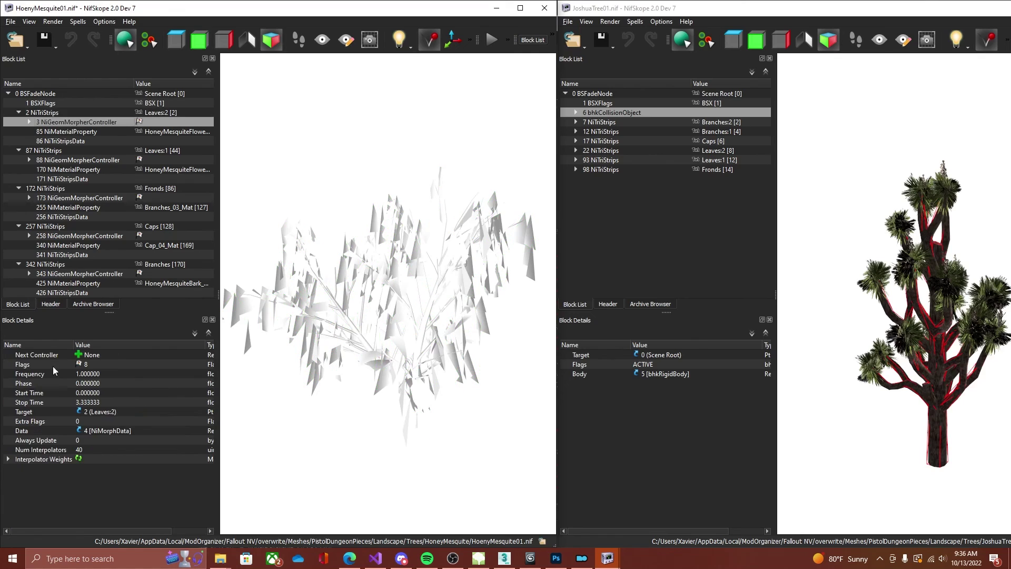
pyautogui.click(67, 161)
pyautogui.click(139, 160)
pyautogui.scroll(2, 495, 279)
pyautogui.click(485, 292)
pyautogui.click(79, 198)
pyautogui.click(78, 365)
pyautogui.click(146, 147)
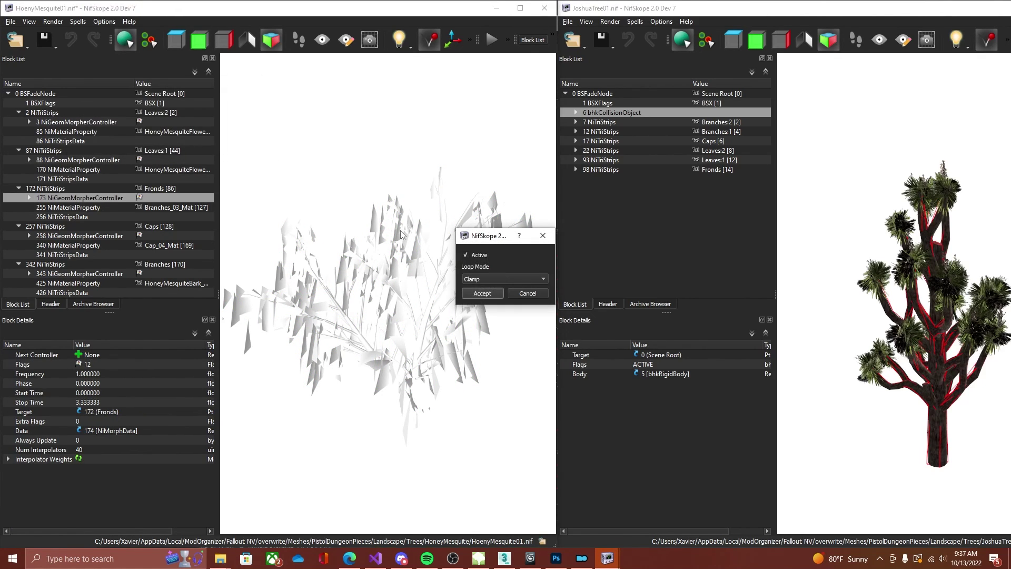
pyautogui.click(484, 292)
# Step: Set the loop mode of the Caps and Branches NiGeomMorpherControllers to Cycle, keeping both active
pyautogui.click(82, 236)
pyautogui.click(78, 364)
pyautogui.click(146, 148)
pyautogui.click(485, 292)
pyautogui.click(79, 274)
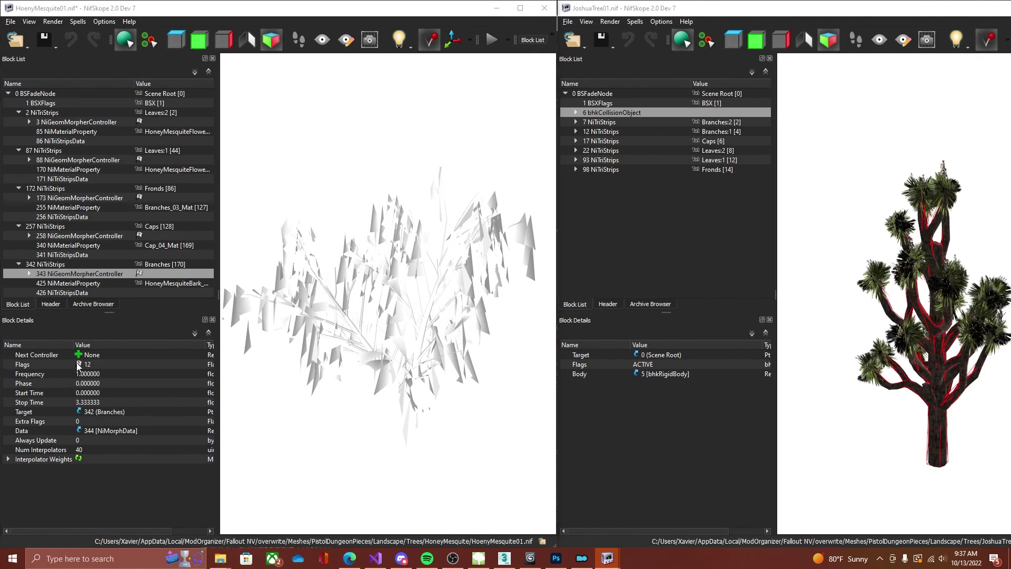
pyautogui.click(79, 364)
pyautogui.click(146, 148)
pyautogui.click(484, 293)
# Step: Copy the BSShaderPPLightingProperty branch from the Joshua tree's Branches:2 and paste it onto the Honey Mesquite's Leaves:2
pyautogui.click(74, 283)
pyautogui.click(47, 263)
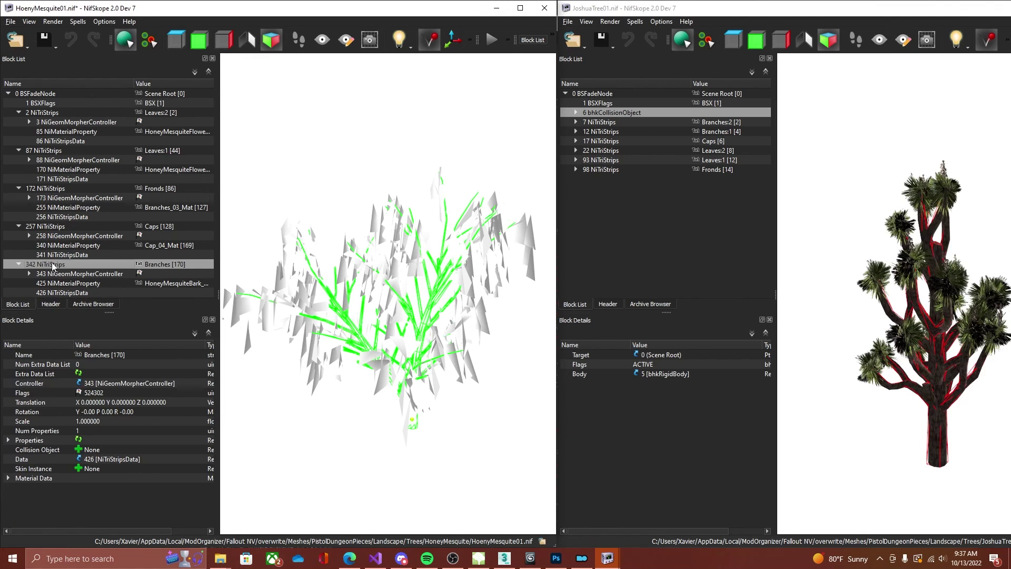
pyautogui.doubleClick(601, 121)
pyautogui.click(634, 141)
pyautogui.rightClick(60, 112)
pyautogui.click(171, 162)
pyautogui.click(82, 172)
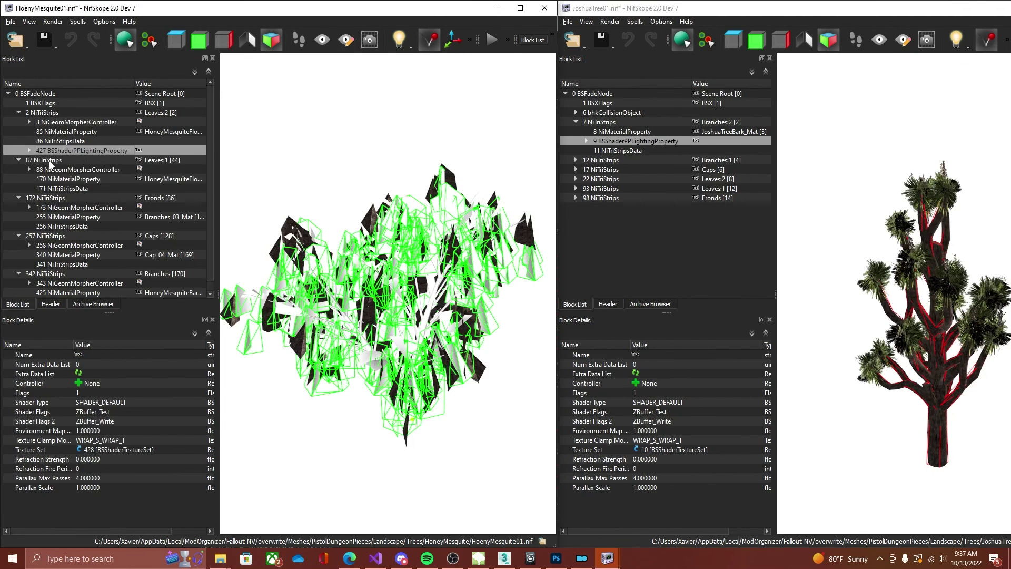
# Step: Paste the copied BSShaderPPLightingProperty branch onto Leaves:1, Fronds, Caps and Branches
pyautogui.rightClick(54, 159)
pyautogui.click(167, 209)
pyautogui.click(82, 220)
pyautogui.rightClick(59, 208)
pyautogui.click(168, 258)
pyautogui.click(82, 268)
pyautogui.rightClick(61, 225)
pyautogui.click(169, 272)
pyautogui.click(81, 287)
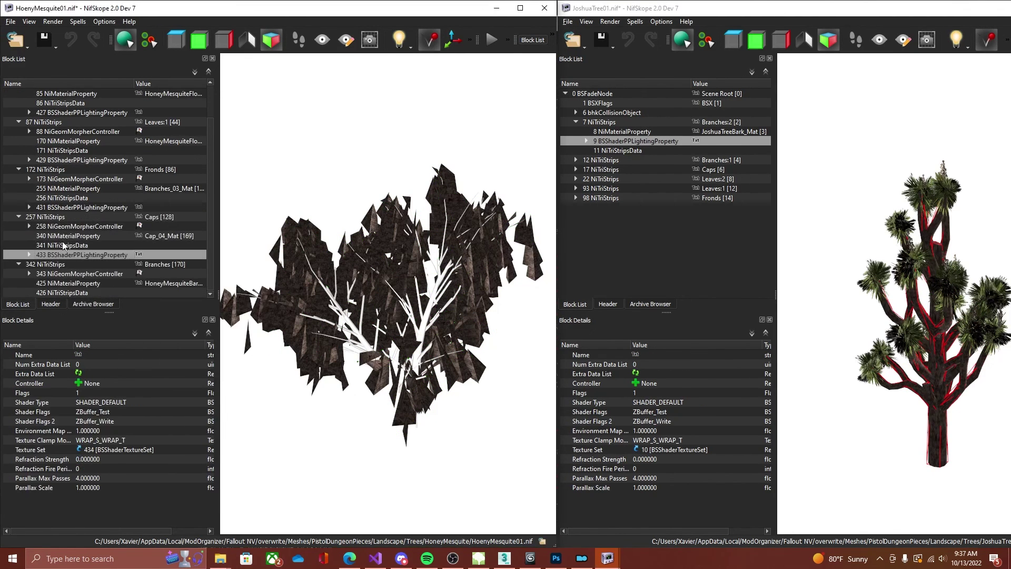
pyautogui.rightClick(61, 264)
pyautogui.click(169, 311)
pyautogui.click(81, 322)
# Step: Set the first texture in the Branches BSShaderTextureSet to HoneyMesquiteBark.dds from the HoneyMesquite texture folder
pyautogui.click(29, 292)
pyautogui.click(59, 292)
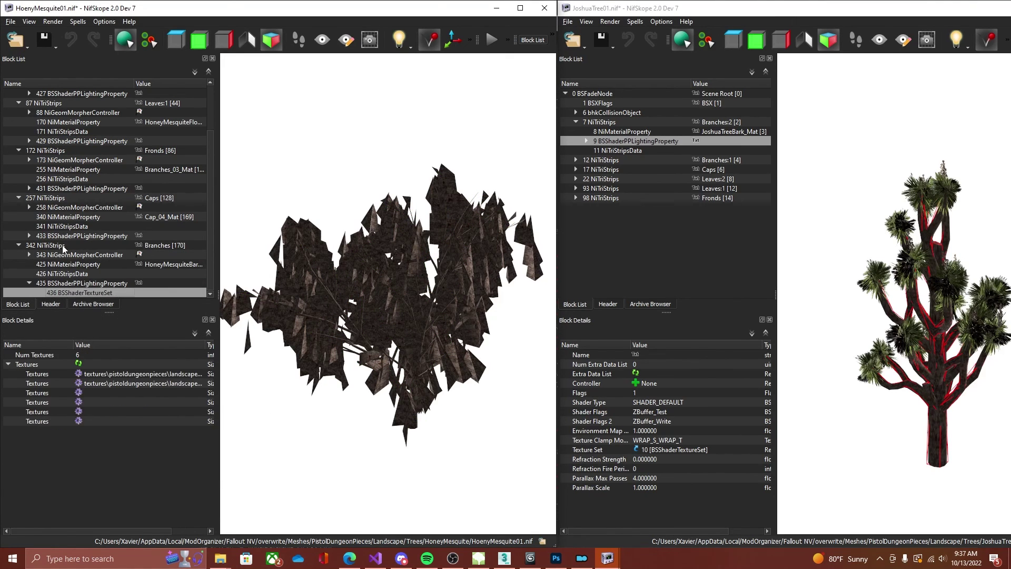
pyautogui.click(78, 374)
pyautogui.click(391, 47)
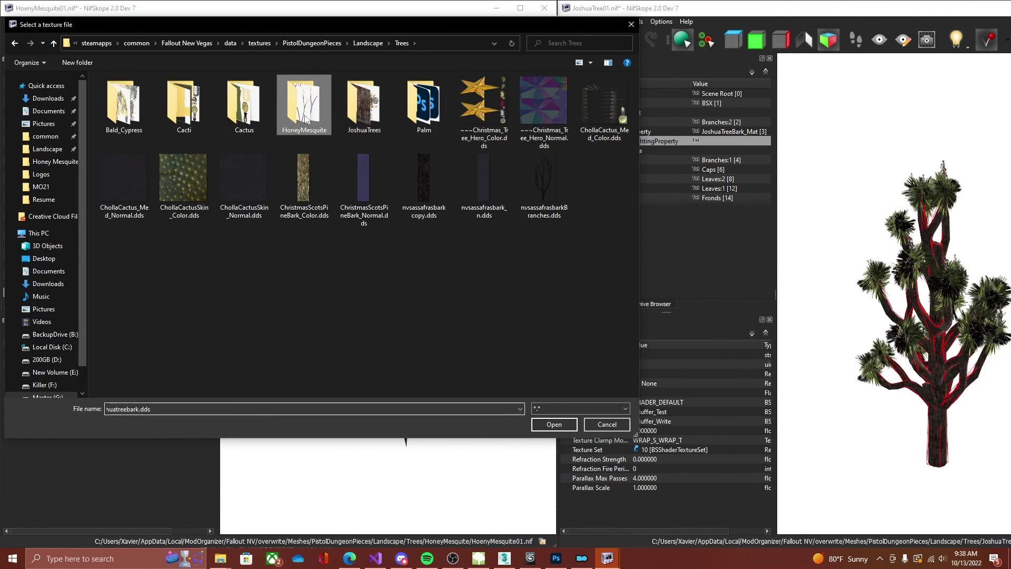
pyautogui.doubleClick(304, 108)
pyautogui.doubleClick(138, 118)
pyautogui.moveTo(337, 295); pyautogui.dragTo(410, 294)
pyautogui.click(80, 374)
pyautogui.click(146, 147)
pyautogui.doubleClick(368, 137)
# Step: Copy the bark texture path into the Branches normal map slot and set that slot to HoneyMesquiteBark_Normal.dds
pyautogui.click(79, 384)
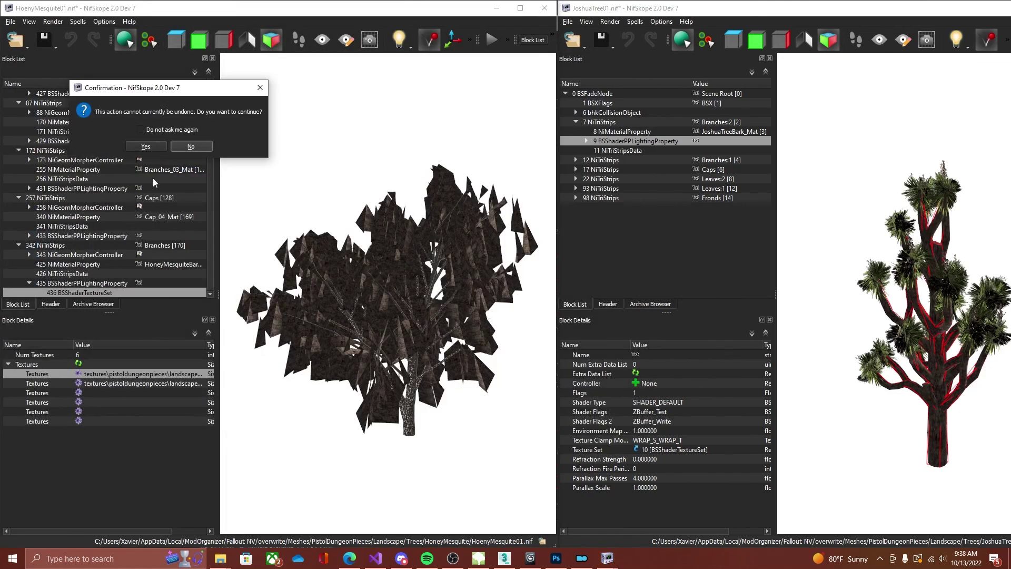
pyautogui.click(146, 147)
pyautogui.click(607, 424)
pyautogui.click(147, 375)
pyautogui.hotkey('ctrl', 'c')
pyautogui.click(146, 386)
pyautogui.hotkey('ctrl', 'v')
pyautogui.click(79, 384)
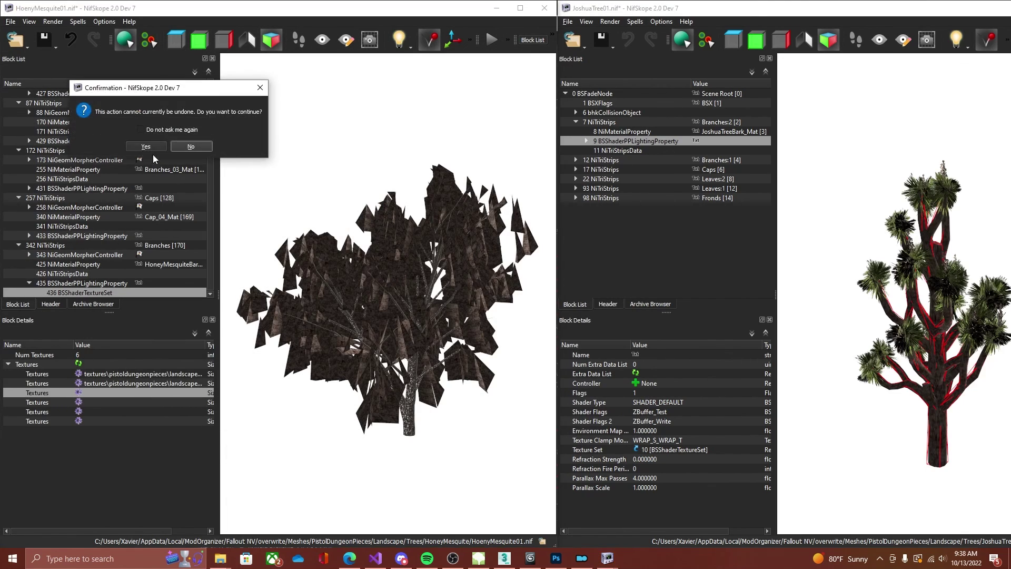
pyautogui.click(147, 147)
pyautogui.doubleClick(368, 148)
# Step: Replace both textures in the Leaves:1 BSShaderTextureSet with the HoneyMesquiteFlowers_1 color and normal files
pyautogui.click(36, 104)
pyautogui.doubleClick(38, 141)
pyautogui.click(68, 198)
pyautogui.doubleClick(103, 375)
pyautogui.hotkey('ctrl', 'v')
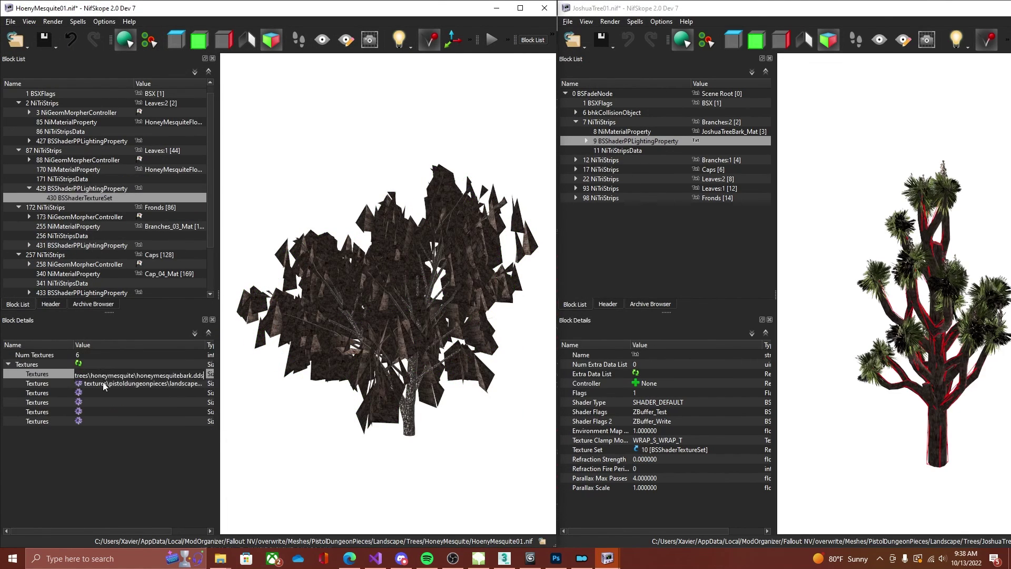
pyautogui.doubleClick(107, 384)
pyautogui.hotkey('ctrl', 'v')
pyautogui.click(79, 374)
pyautogui.doubleClick(507, 150)
pyautogui.click(79, 383)
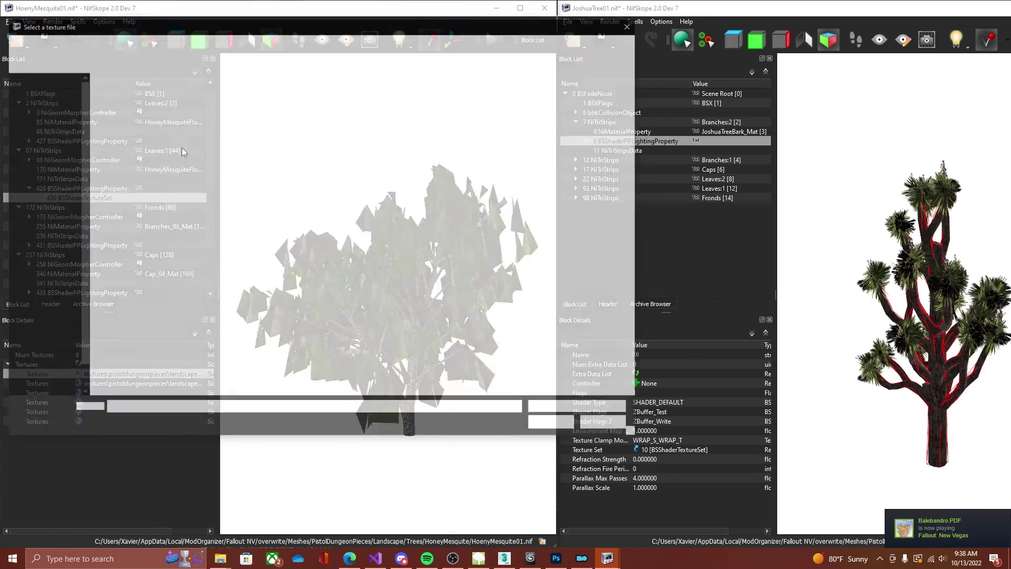
pyautogui.doubleClick(389, 178)
# Step: Replace both textures in the Leaves:2 BSShaderTextureSet with HoneyMesquiteFlowers_2.dds and HoneyMesquiteFlowers_2_Normal.dds
pyautogui.click(53, 140)
pyautogui.doubleClick(54, 140)
pyautogui.click(72, 159)
pyautogui.doubleClick(145, 383)
pyautogui.hotkey('ctrl', 'v')
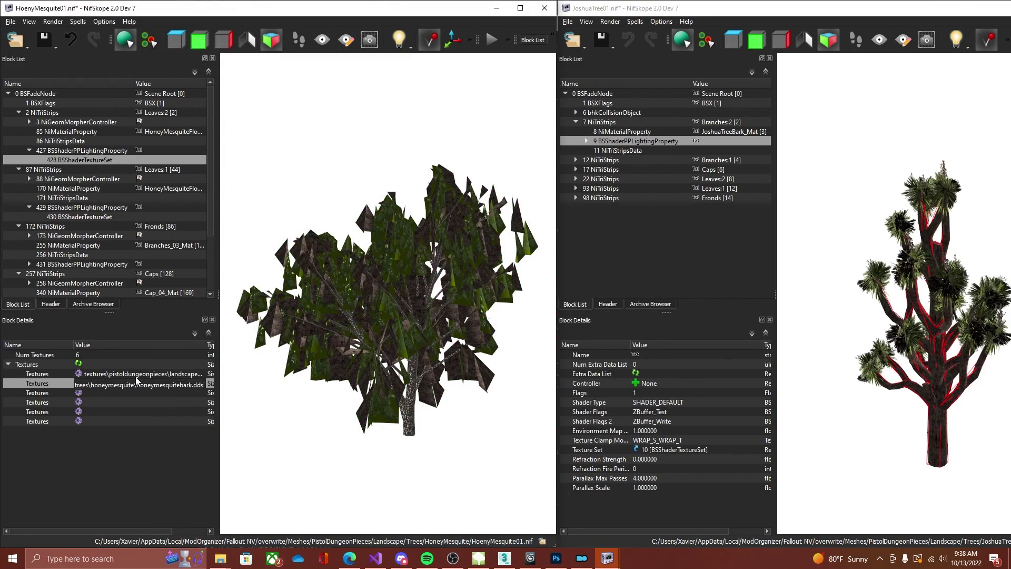
pyautogui.doubleClick(132, 374)
pyautogui.hotkey('ctrl', 'v')
pyautogui.click(79, 384)
pyautogui.doubleClick(136, 202)
pyautogui.click(79, 383)
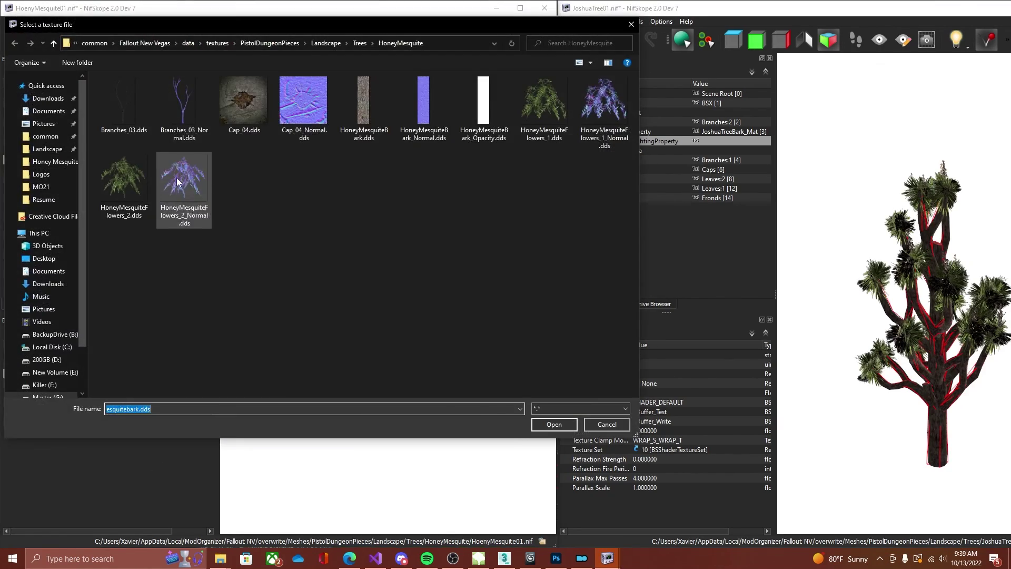
pyautogui.doubleClick(183, 189)
# Step: Replace both textures in the Fronds BSShaderTextureSet with Branches_03.dds and Branches_03_Normal.dds
pyautogui.click(58, 226)
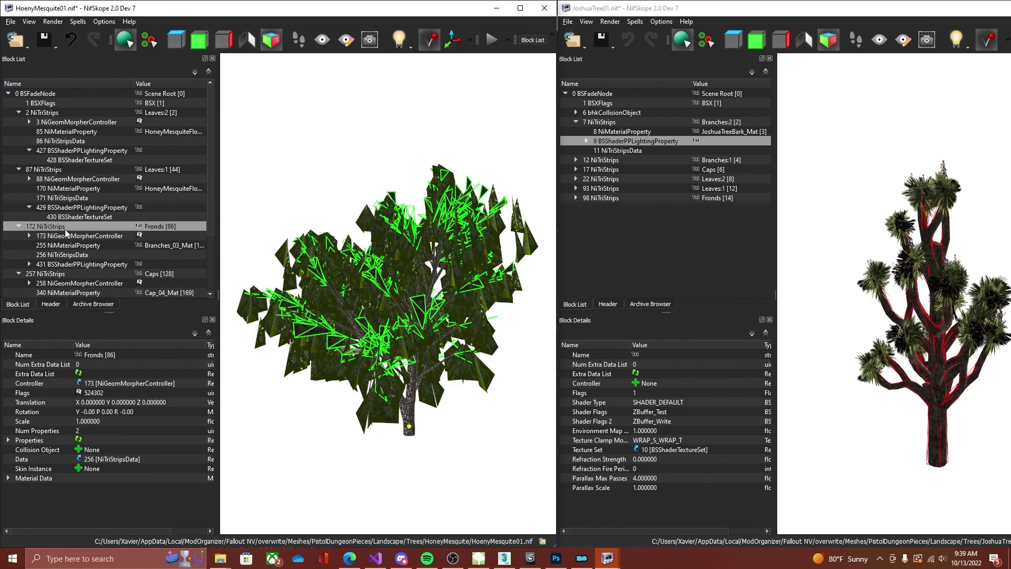
pyautogui.click(68, 264)
pyautogui.click(80, 449)
pyautogui.doubleClick(100, 374)
pyautogui.hotkey('ctrl', 'v')
pyautogui.doubleClick(103, 382)
pyautogui.hotkey('ctrl', 'v')
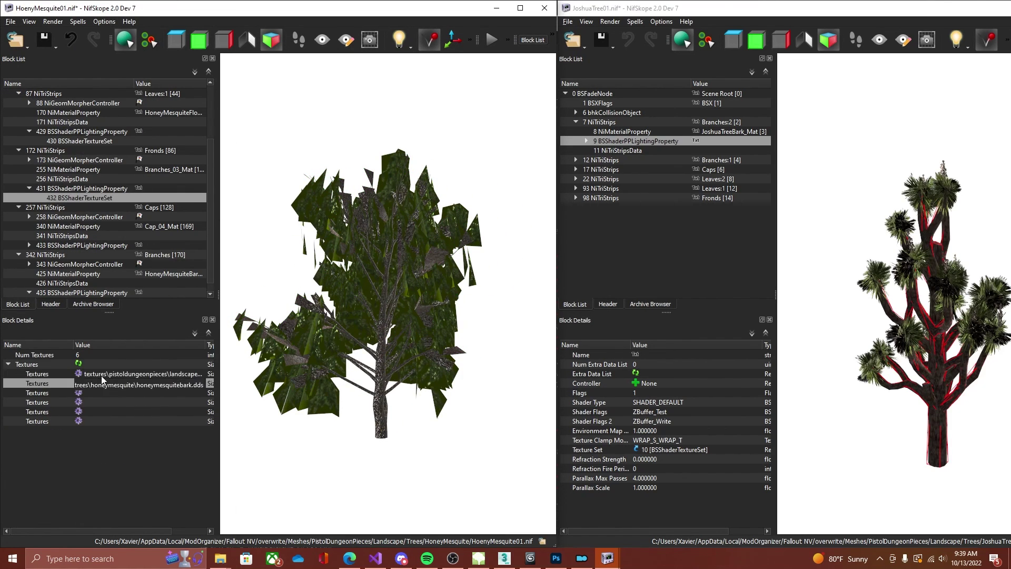
pyautogui.click(79, 373)
pyautogui.doubleClick(124, 105)
pyautogui.click(79, 383)
pyautogui.click(146, 146)
pyautogui.doubleClick(182, 124)
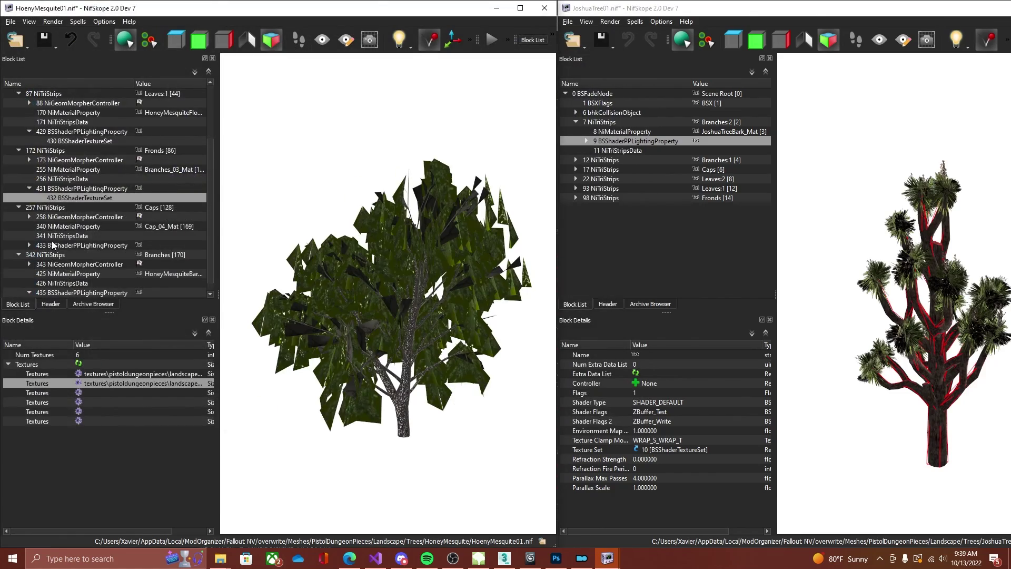
# Step: Replace the textures in the Caps BSShaderTextureSet with the Cap_04 color and normal files
pyautogui.doubleClick(52, 243)
pyautogui.scroll(-1, 52, 244)
pyautogui.click(52, 190)
pyautogui.click(74, 235)
pyautogui.click(79, 374)
pyautogui.click(146, 146)
pyautogui.click(605, 425)
pyautogui.click(79, 383)
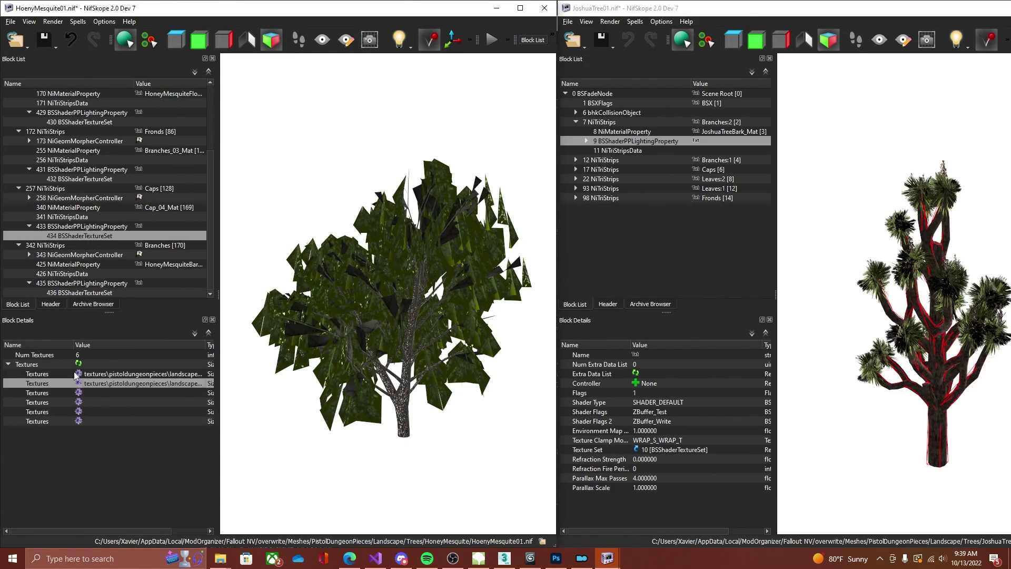
pyautogui.click(146, 146)
pyautogui.doubleClick(309, 98)
pyautogui.click(93, 394)
pyautogui.click(79, 383)
pyautogui.click(146, 146)
pyautogui.doubleClick(349, 122)
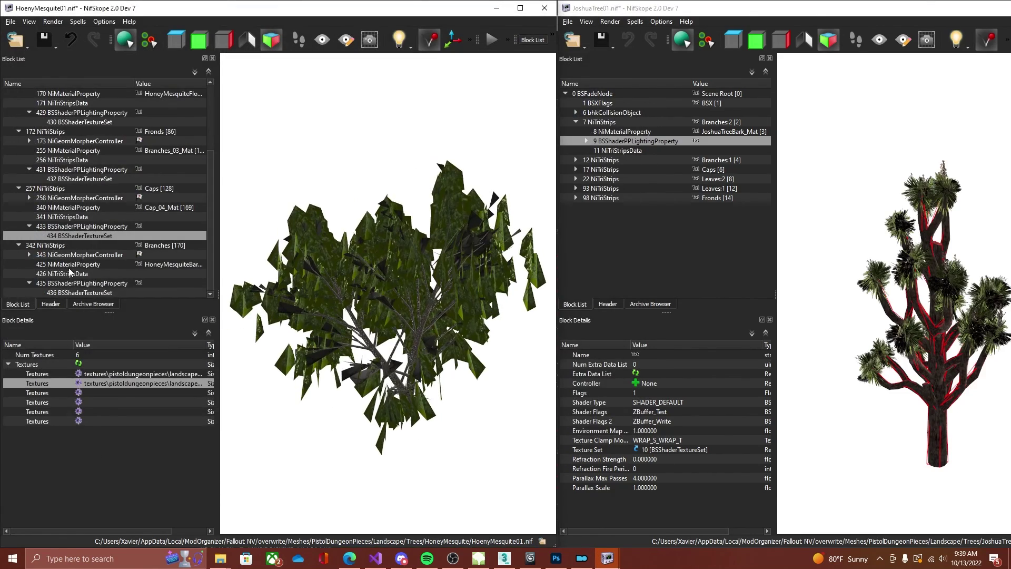
# Step: Collapse the expanded BSShaderPPLightingProperty entries of the tree shapes in the block list
pyautogui.doubleClick(66, 283)
pyautogui.click(29, 235)
pyautogui.click(29, 189)
pyautogui.click(30, 141)
pyautogui.scroll(2, 31, 141)
pyautogui.click(29, 150)
pyautogui.rightClick(40, 111)
pyautogui.moveTo(64, 106)
pyautogui.click(156, 107)
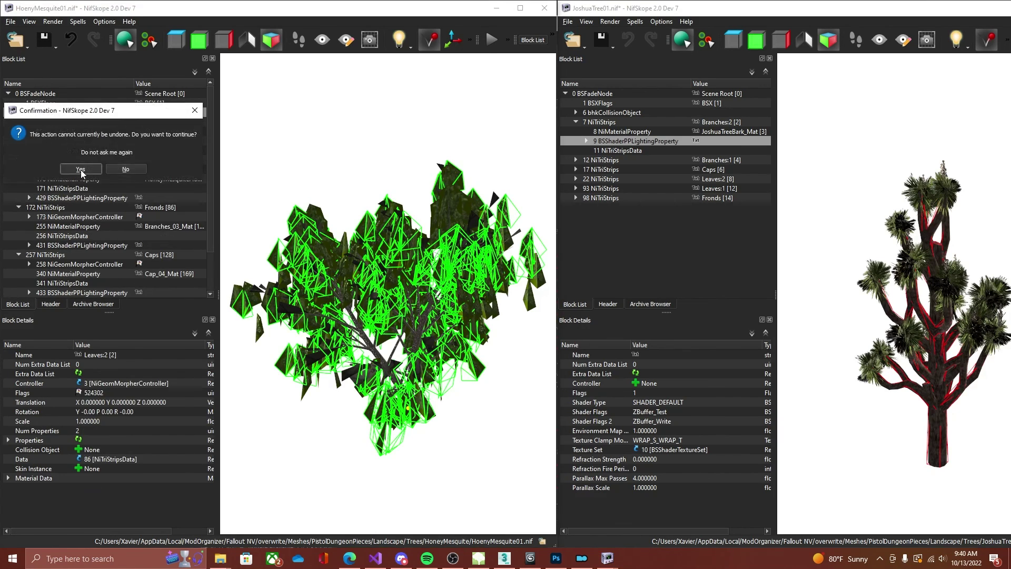
pyautogui.click(80, 169)
pyautogui.moveTo(121, 205)
pyautogui.click(235, 231)
pyautogui.rightClick(53, 198)
pyautogui.moveTo(68, 196)
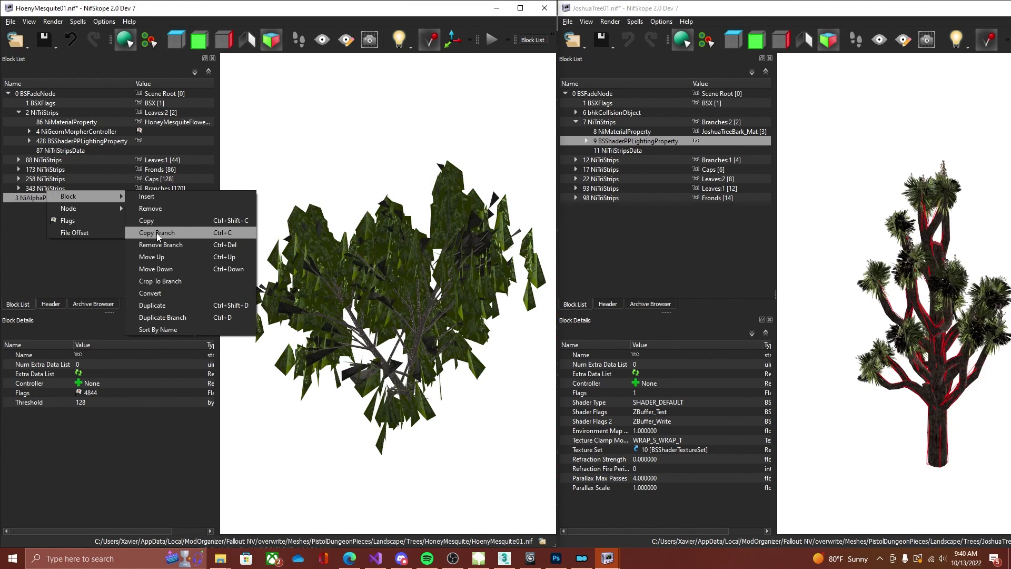
pyautogui.click(156, 232)
pyautogui.rightClick(66, 198)
pyautogui.click(160, 206)
# Step: Attach a NiAlphaProperty to the Leaves:2 NiTriStrips
pyautogui.rightClick(59, 112)
pyautogui.moveTo(79, 124)
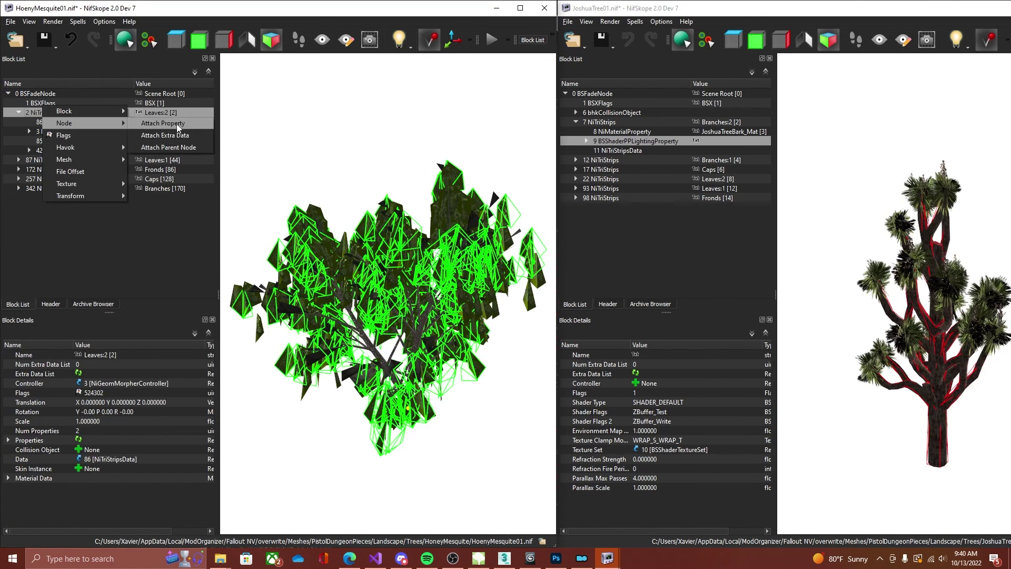
pyautogui.click(176, 124)
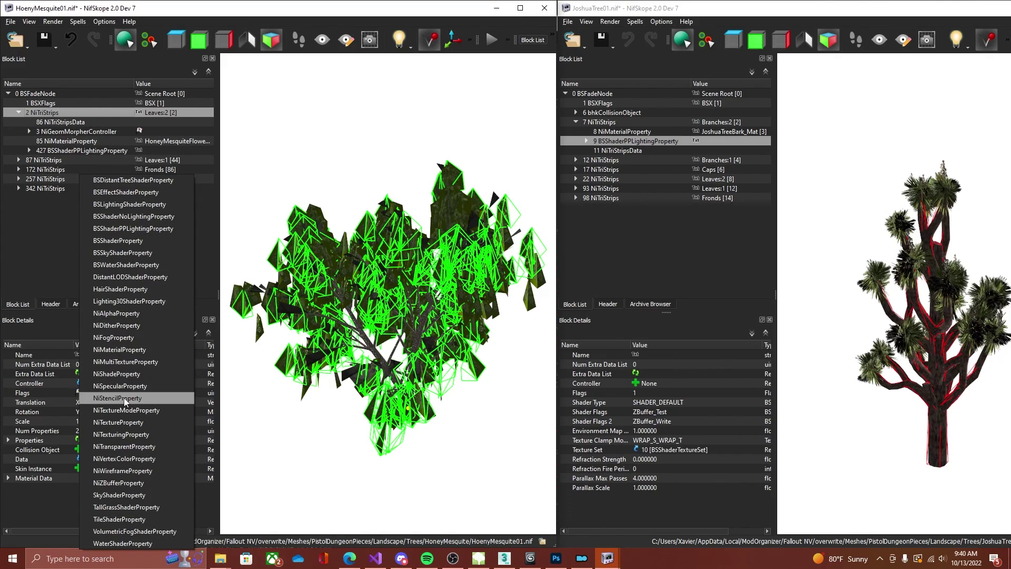
pyautogui.click(123, 313)
# Step: Copy the NiAlphaProperty branch of Leaves:2 and paste it onto Leaves:1 and Fronds
pyautogui.rightClick(54, 158)
pyautogui.moveTo(94, 155)
pyautogui.click(161, 192)
pyautogui.rightClick(48, 168)
pyautogui.click(159, 211)
pyautogui.click(80, 227)
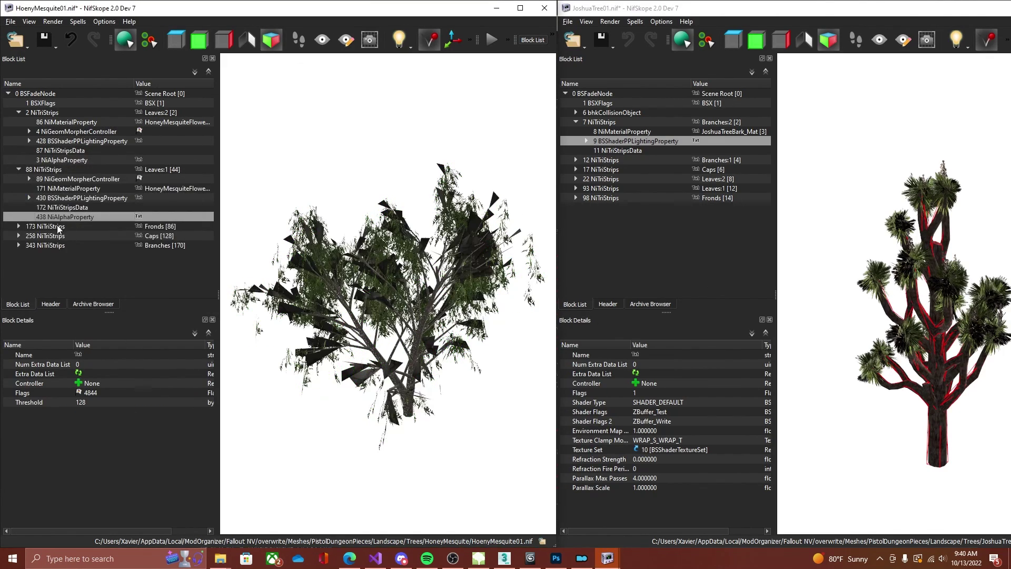
pyautogui.rightClick(50, 228)
pyautogui.moveTo(68, 225)
pyautogui.click(158, 274)
pyautogui.click(82, 291)
# Step: Inspect the foliage up close and examine the NiTriStripsData of Fronds
pyautogui.scroll(5, 380, 293)
pyautogui.moveTo(380, 292); pyautogui.dragTo(337, 290)
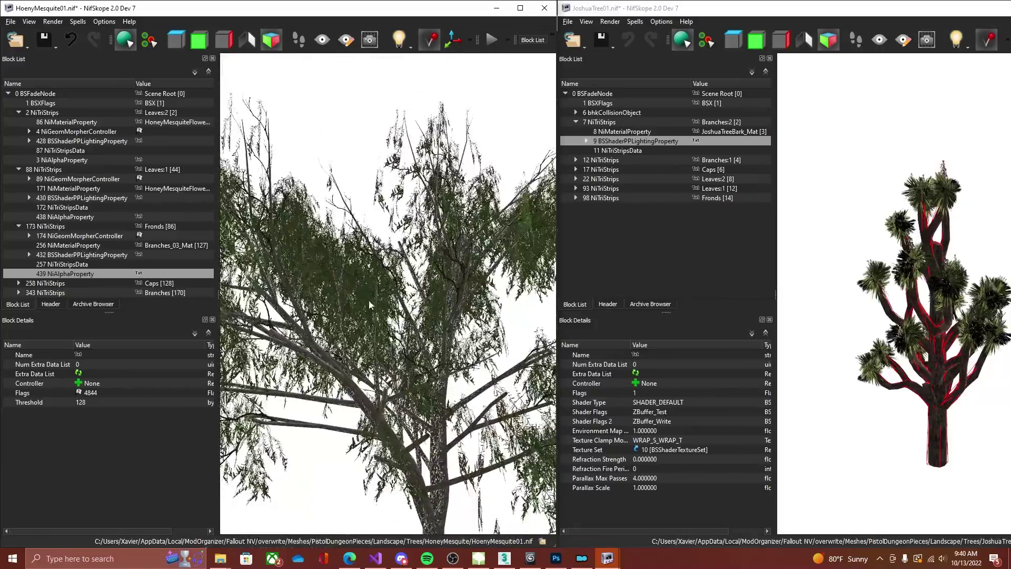
pyautogui.click(55, 218)
pyautogui.click(53, 255)
pyautogui.click(52, 263)
pyautogui.moveTo(264, 284); pyautogui.dragTo(379, 300)
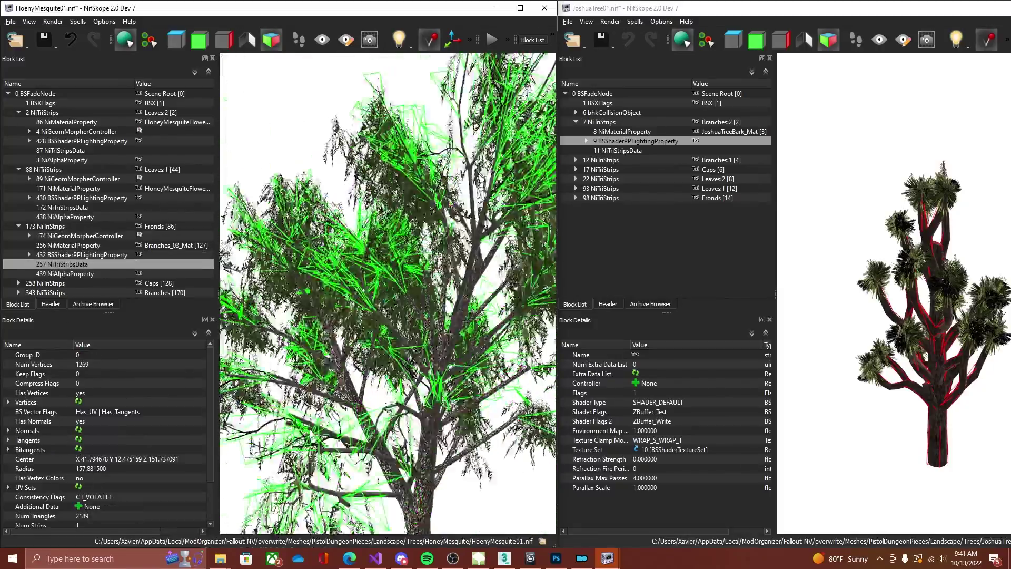
# Step: Play the morph animation of the whole Honey Mesquite in a maximized window and inspect the foliage movement
pyautogui.scroll(-3, 364, 295)
pyautogui.click(363, 252)
pyautogui.click(368, 263)
pyautogui.scroll(-3, 369, 316)
pyautogui.moveTo(364, 493); pyautogui.dragTo(463, 474)
pyautogui.click(492, 40)
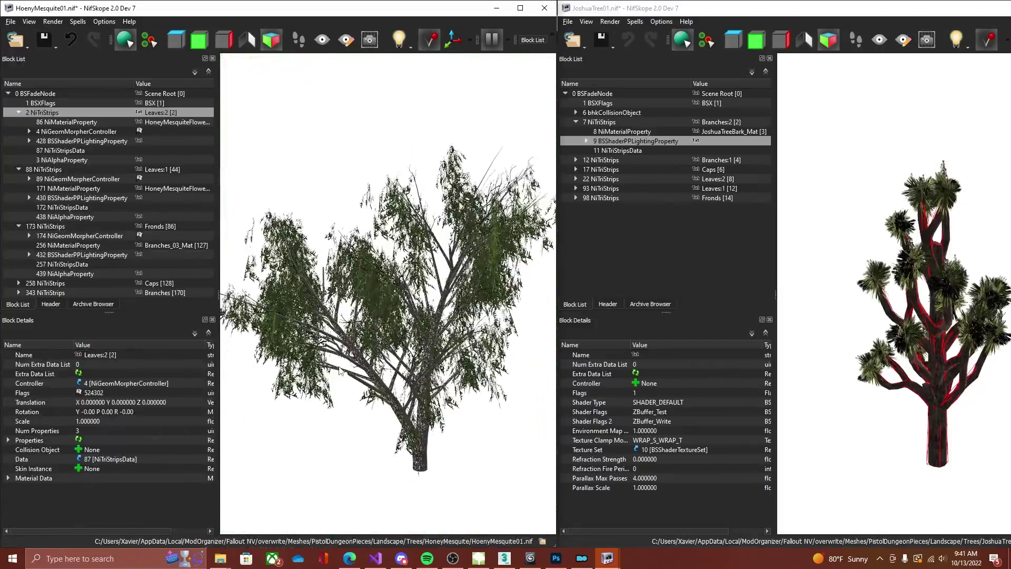
pyautogui.click(520, 8)
pyautogui.click(601, 37)
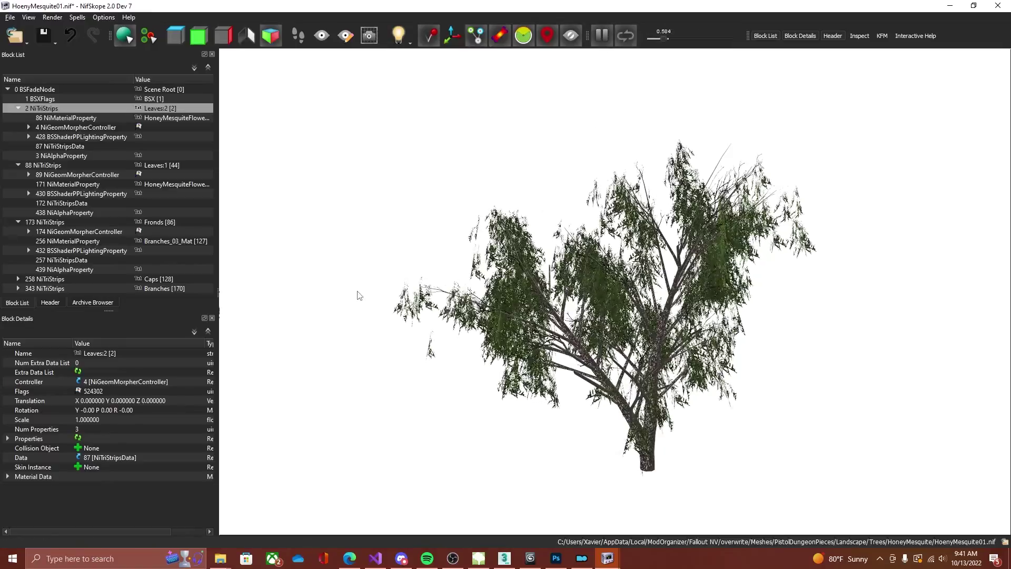
pyautogui.moveTo(356, 293); pyautogui.dragTo(442, 336)
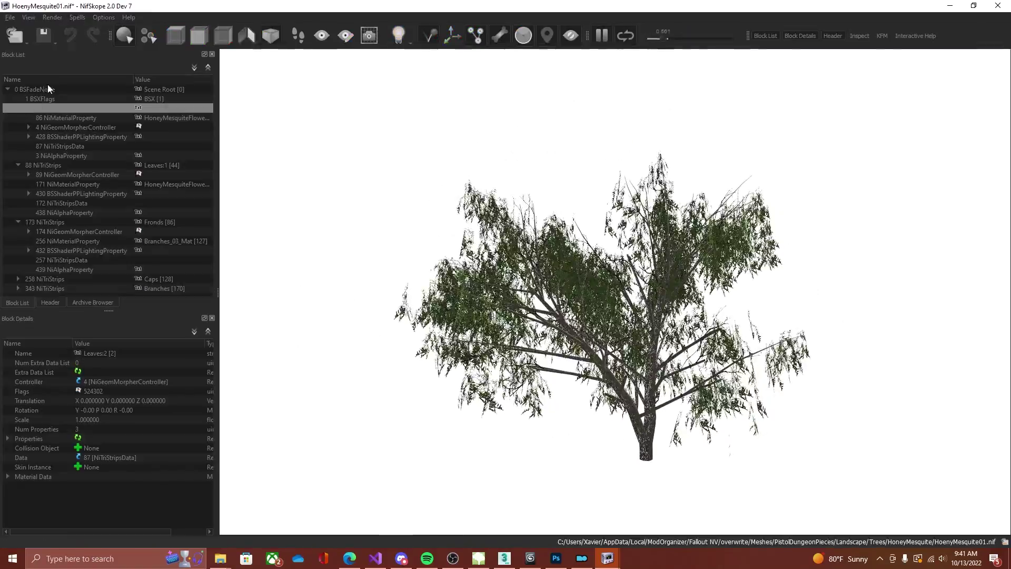
# Step: Run the Reorder Blocks sanitize spell on the Honey Mesquite NIF and save the file
pyautogui.moveTo(665, 511)
pyautogui.click(574, 513)
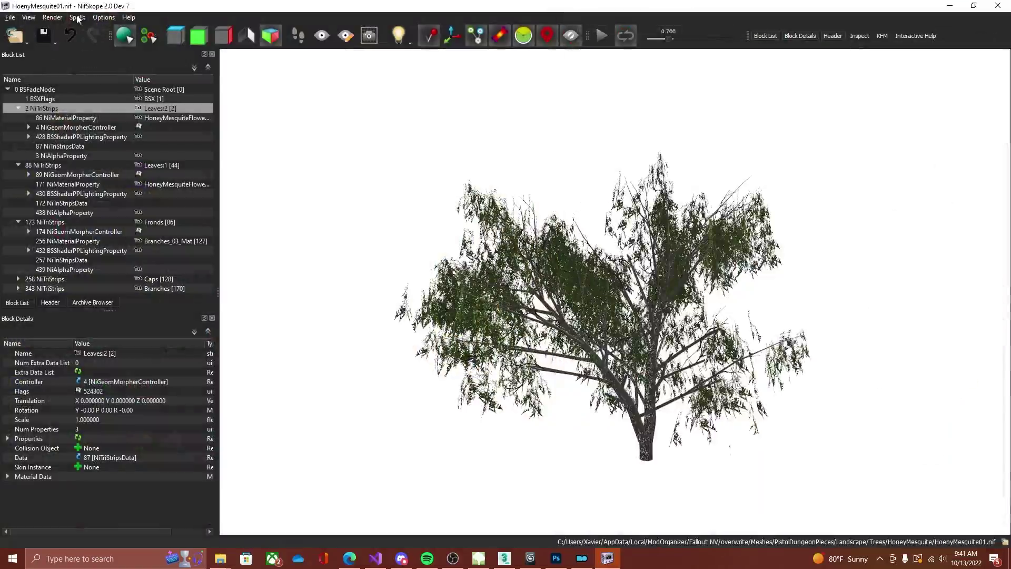
pyautogui.click(77, 17)
pyautogui.moveTo(92, 53)
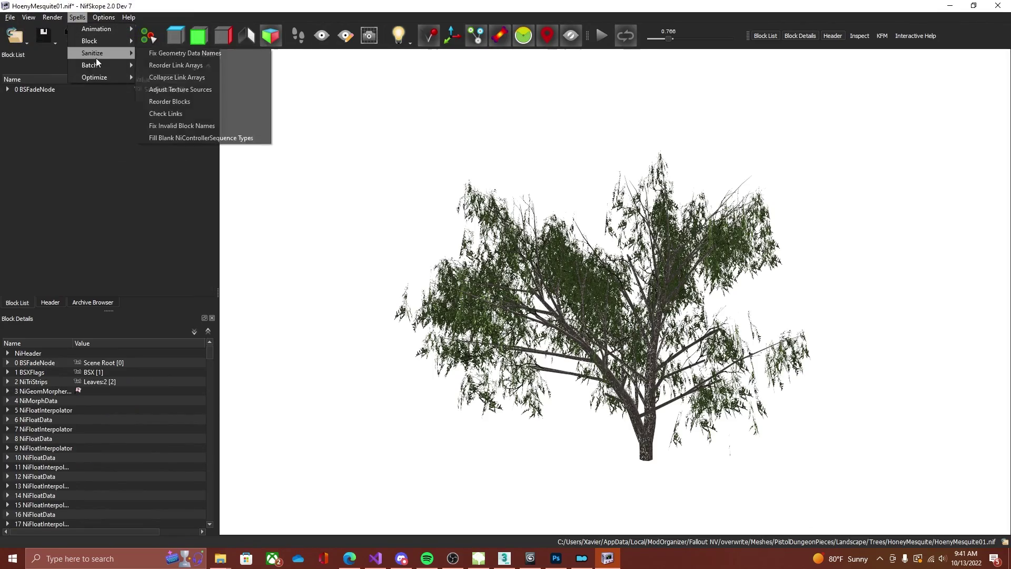
pyautogui.click(174, 89)
pyautogui.moveTo(394, 339); pyautogui.dragTo(250, 335)
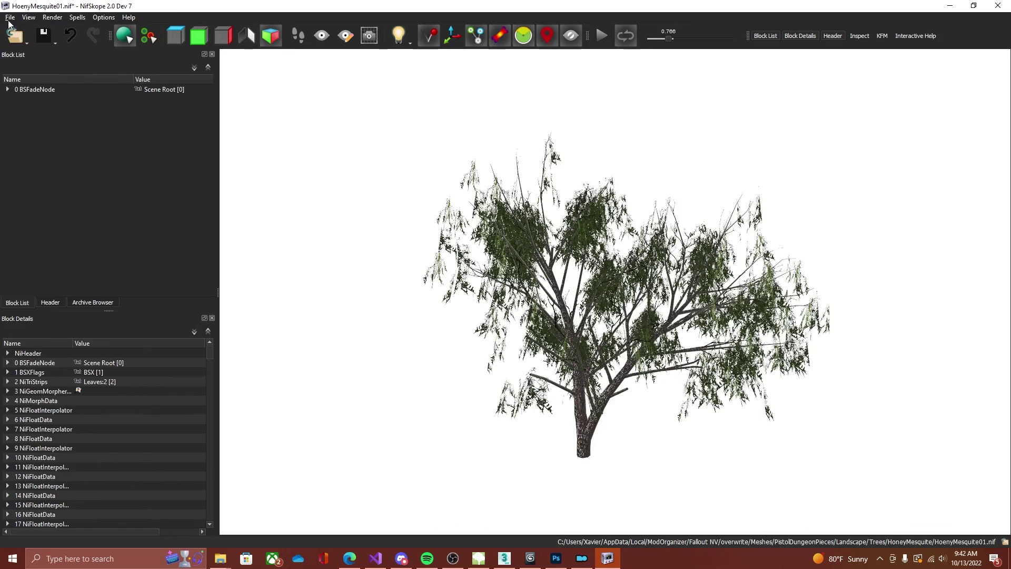
pyautogui.click(10, 17)
pyautogui.click(27, 105)
pyautogui.moveTo(427, 271); pyautogui.dragTo(414, 359)
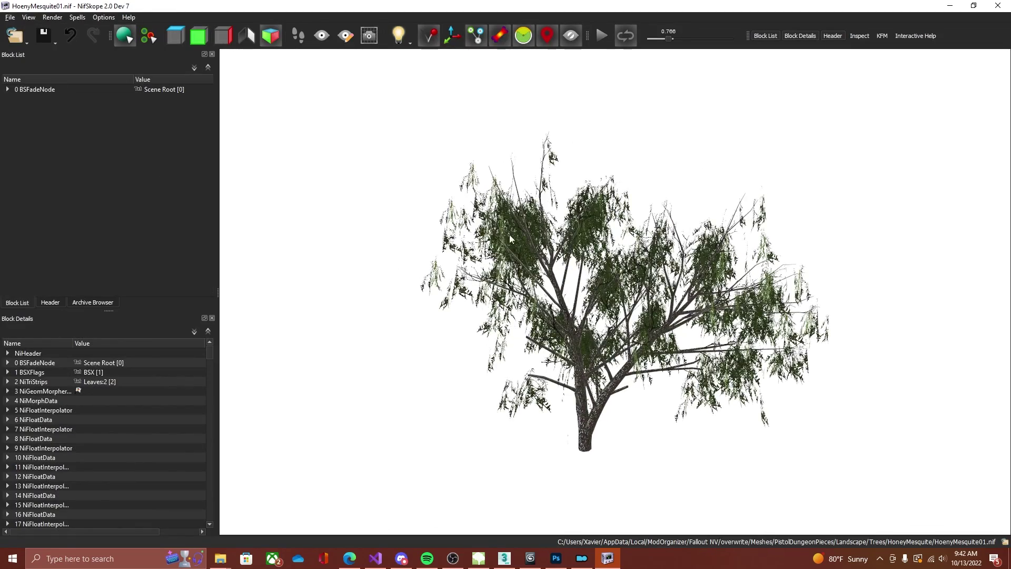
# Step: Close NifSkope and launch Fallout New Vegas from Mod Organizer
pyautogui.click(1005, 6)
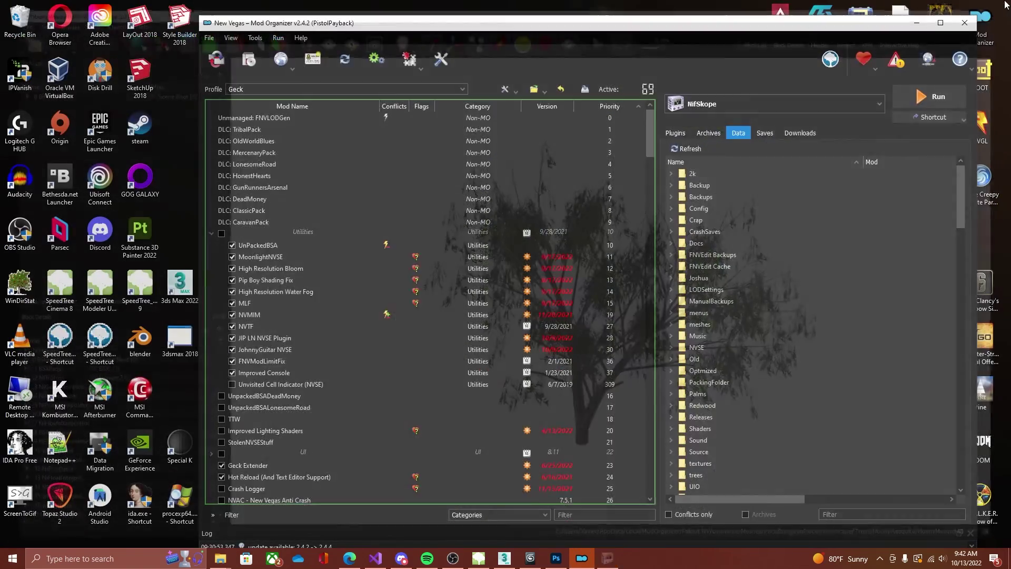
pyautogui.click(699, 108)
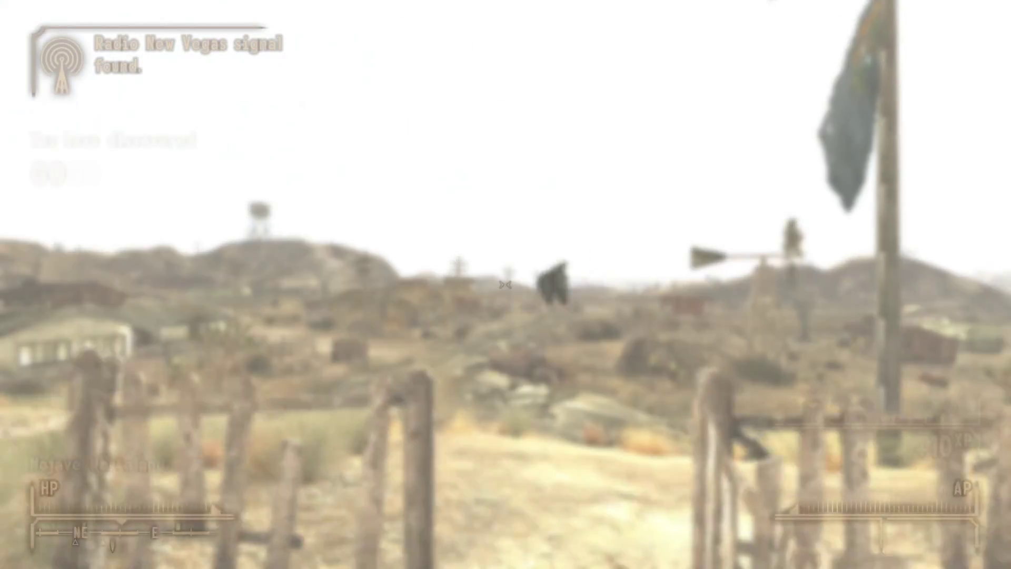
# Step: Walk forward into Goodsprings, enter the in-game editor mode and open its Craft file browser
pyautogui.press('w')
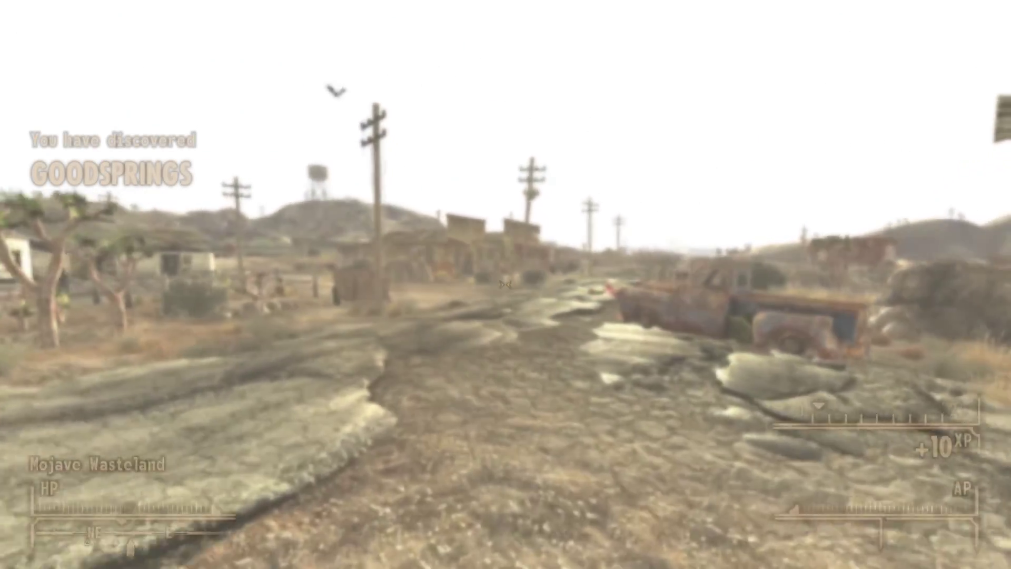
pyautogui.press('b')
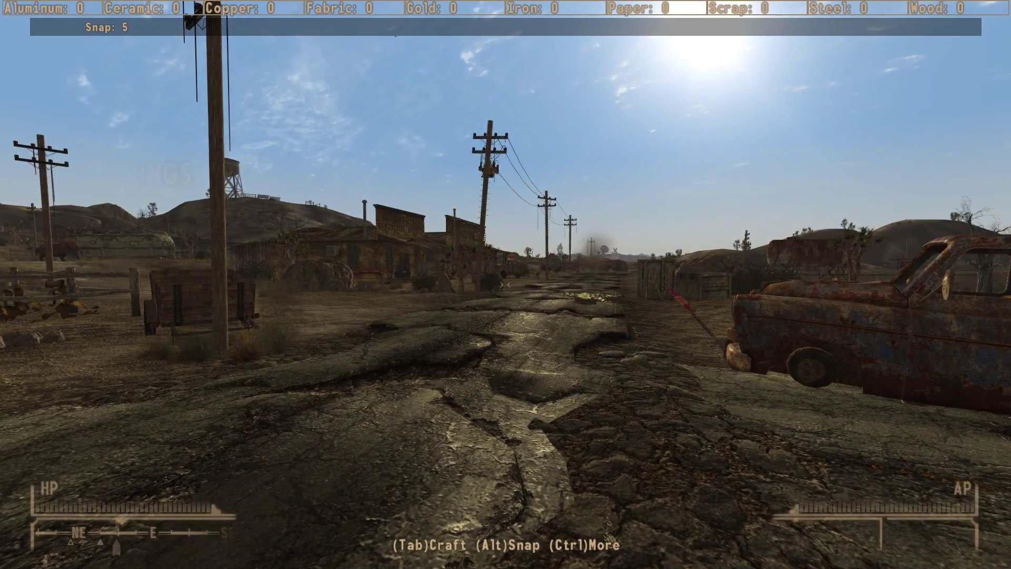
pyautogui.press('Tab')
pyautogui.scroll(-1, 132, 322)
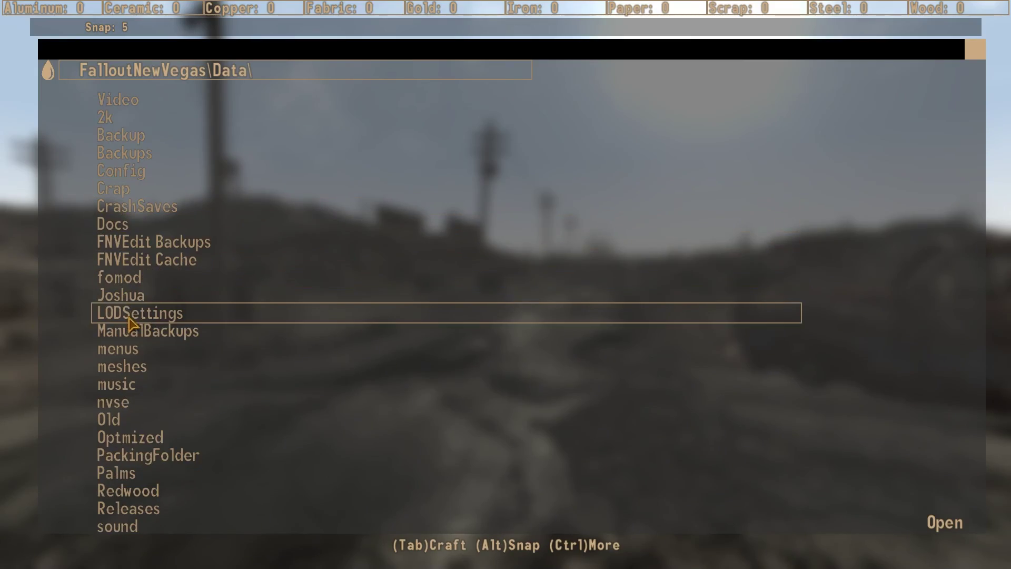
# Step: Load HoenyMesquite01.nif from meshes\PistolDungeonPieces\Landscape\Trees\HoneyMesquite into the game's white preview room
pyautogui.scroll(-1, 137, 304)
pyautogui.click(134, 352)
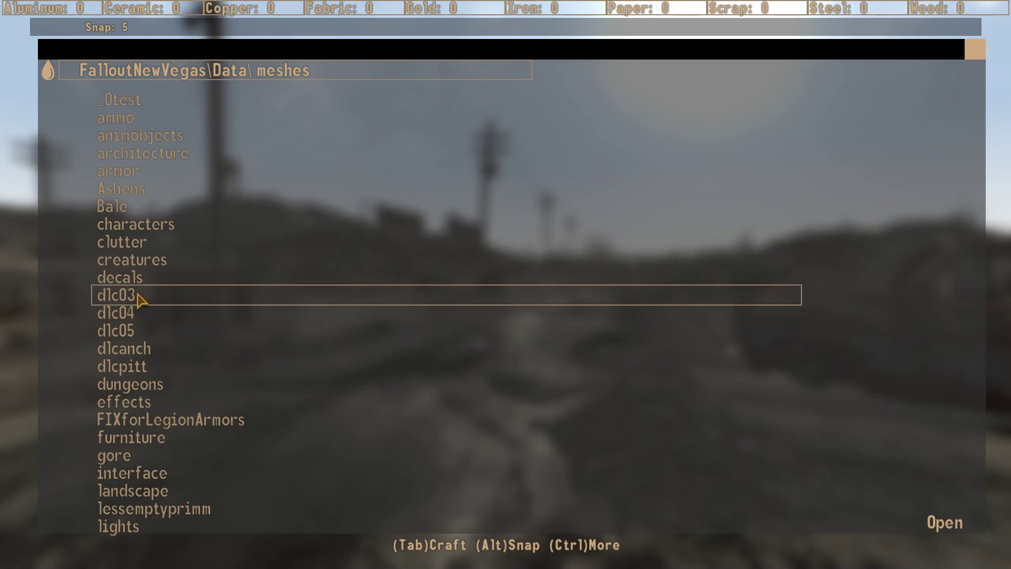
pyautogui.scroll(-20, 133, 369)
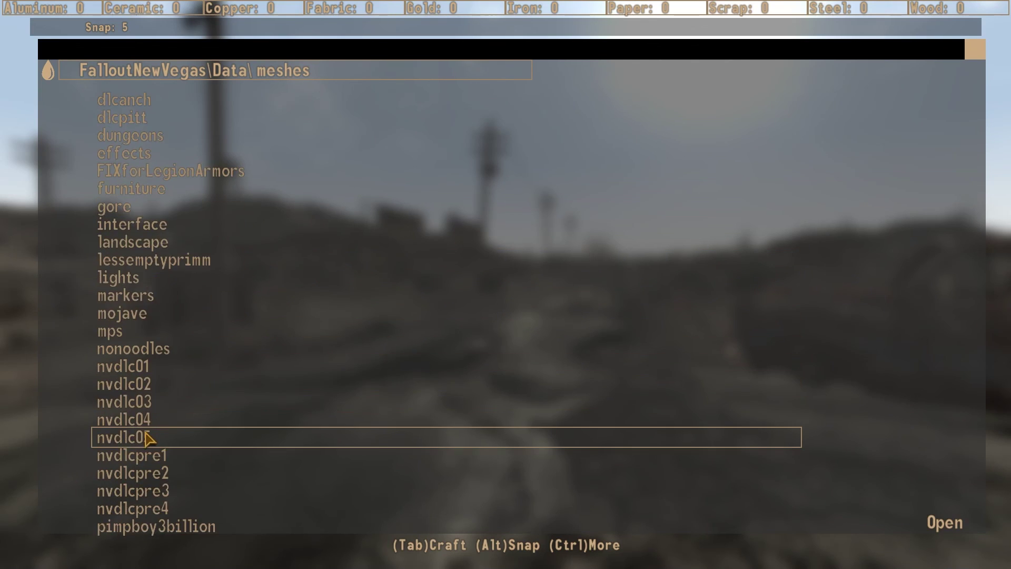
pyautogui.click(160, 403)
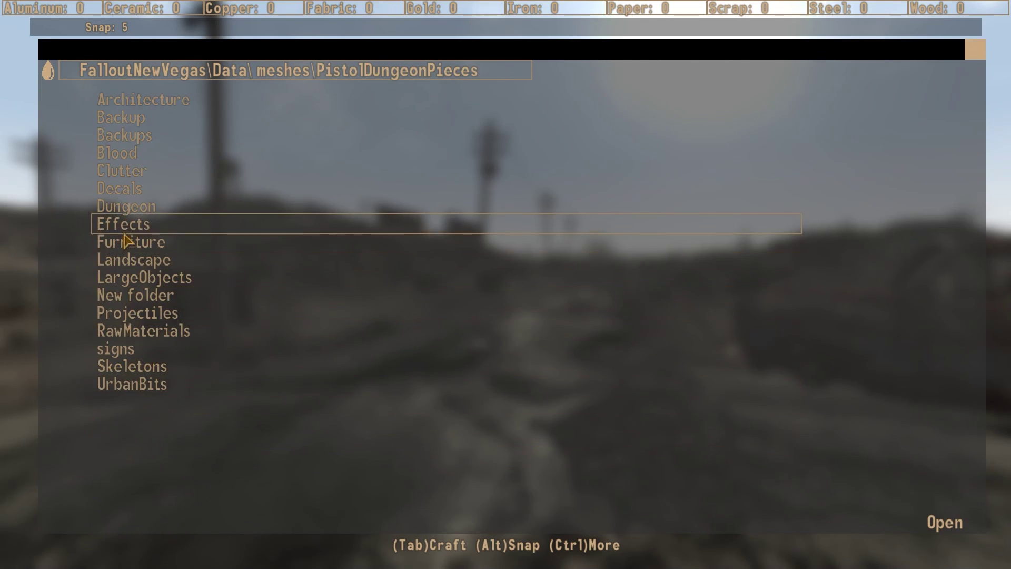
pyautogui.click(125, 269)
pyautogui.click(125, 138)
pyautogui.click(124, 140)
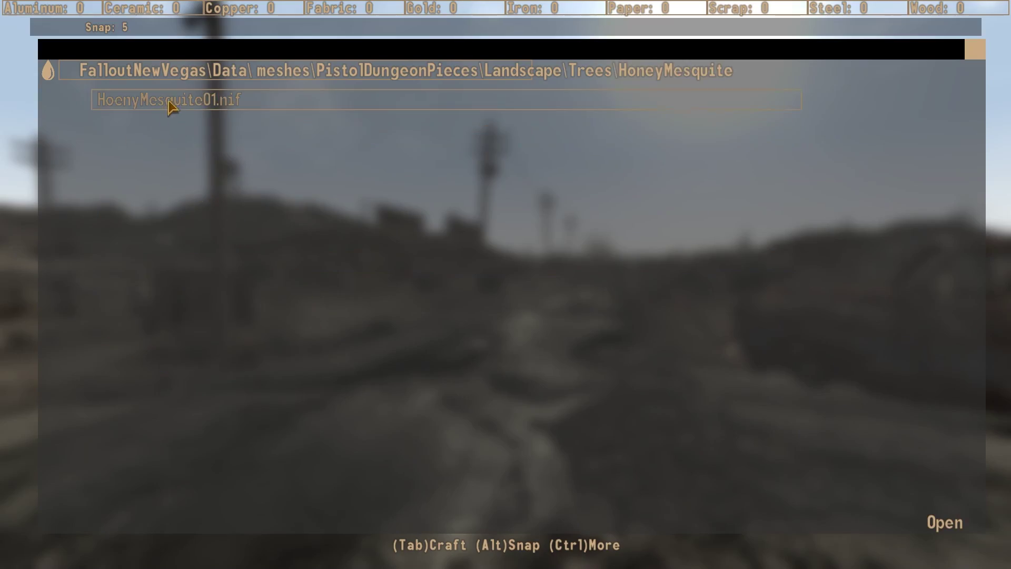
pyautogui.click(169, 100)
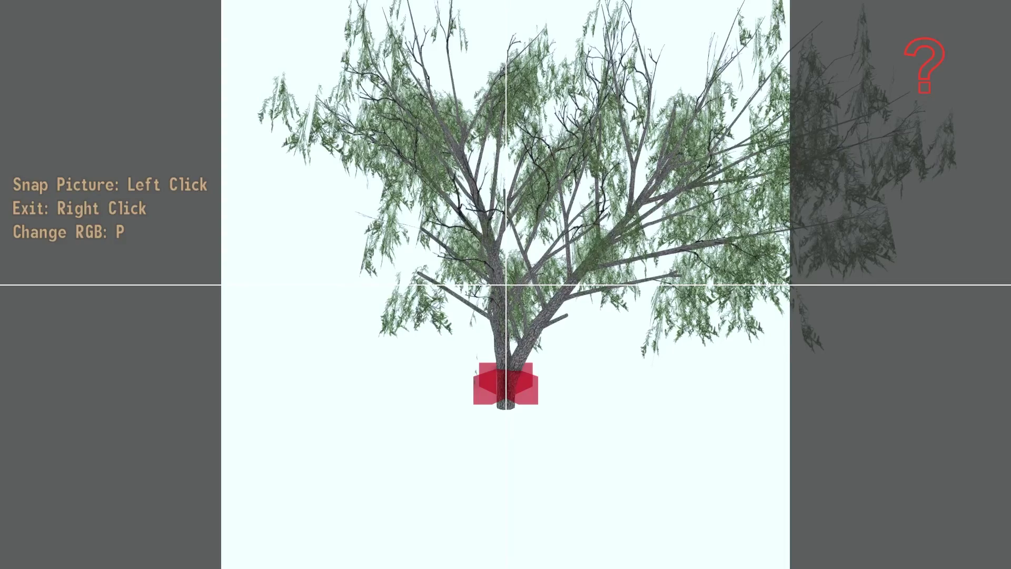
# Step: Fly around the Honey Mesquite and examine the foliage, branches and wind animation up close
pyautogui.press('w')
pyautogui.press('d')
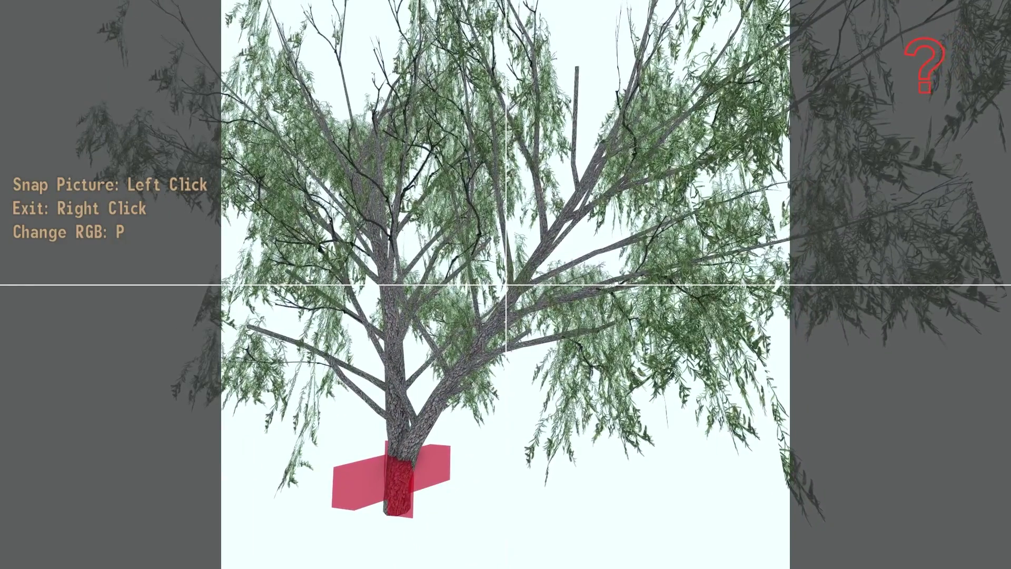
pyautogui.press('d')
pyautogui.press('w')
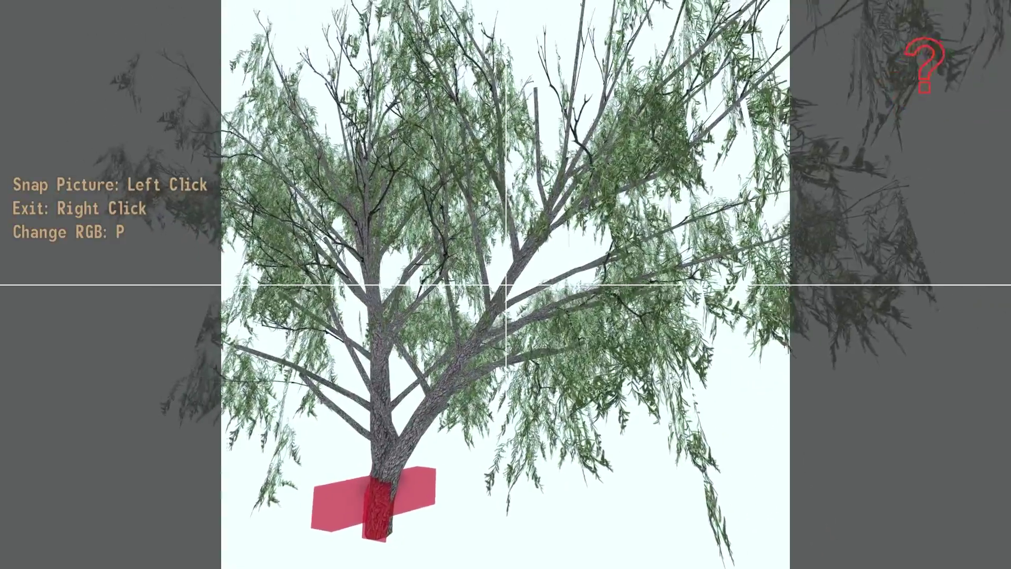
pyautogui.press('w')
pyautogui.press('d')
pyautogui.press('w')
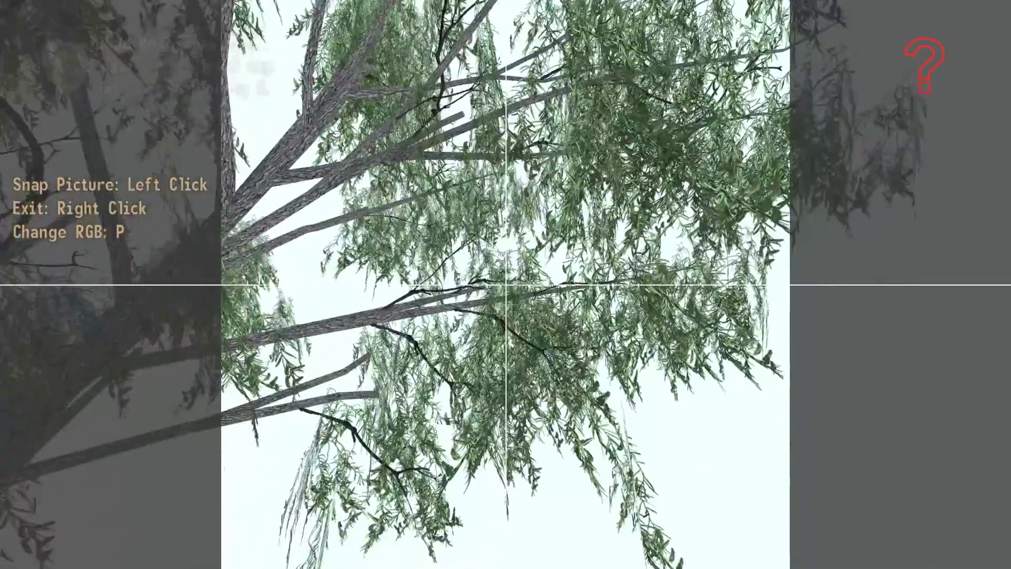
pyautogui.press('a')
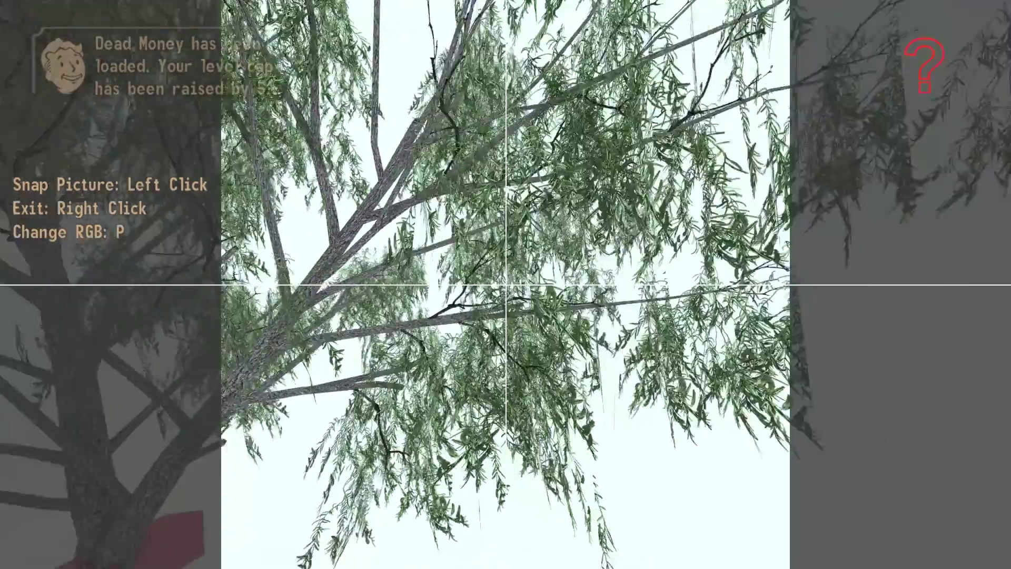
# Step: Pull back to frame the whole tree and snap its icon picture
pyautogui.press('s')
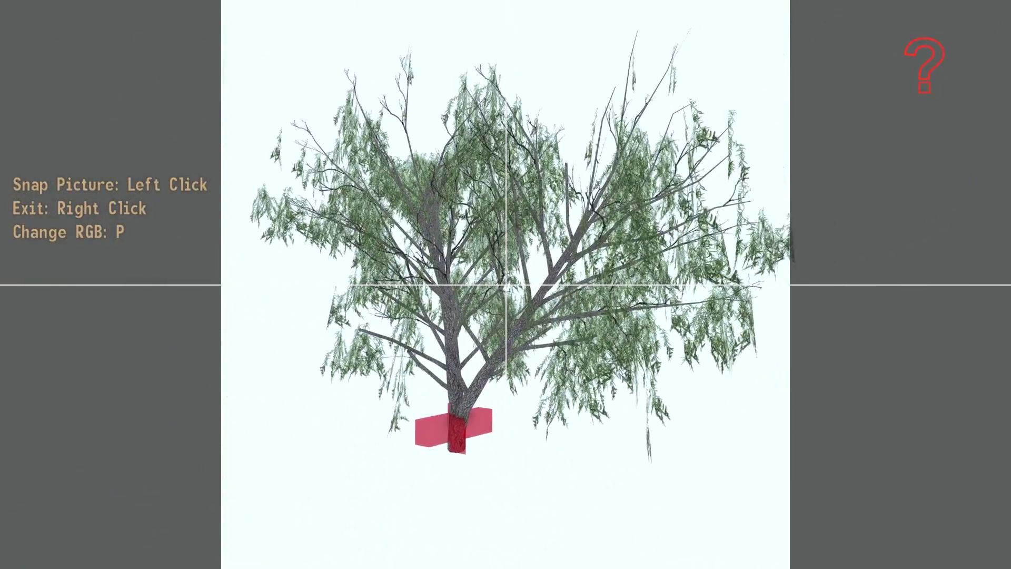
pyautogui.click(505, 285)
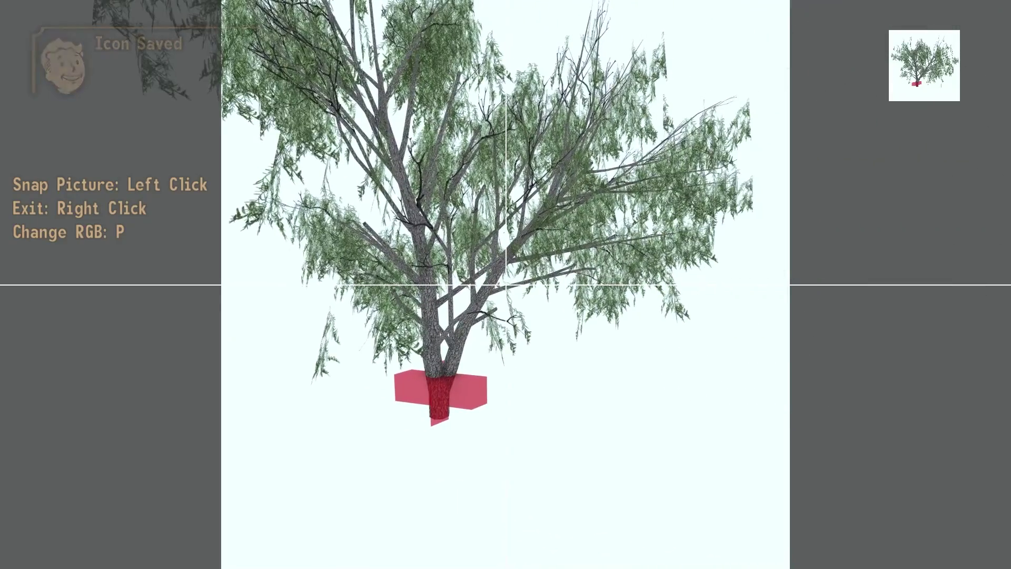
# Step: Delete the red marker at the base of the trunk with the console command zap and view the tree again
pyautogui.press('`')
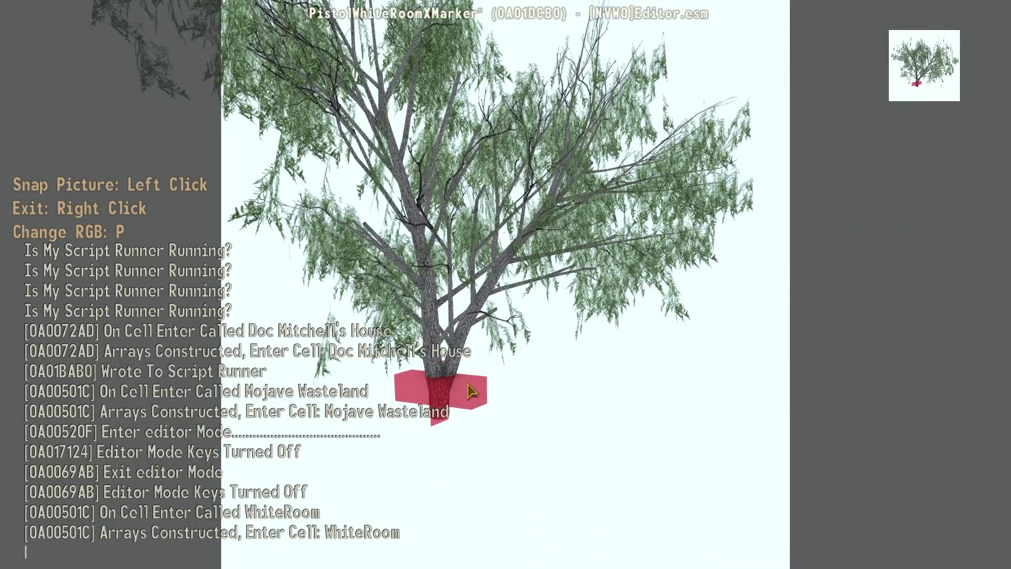
pyautogui.write('zap')
pyautogui.press('Return')
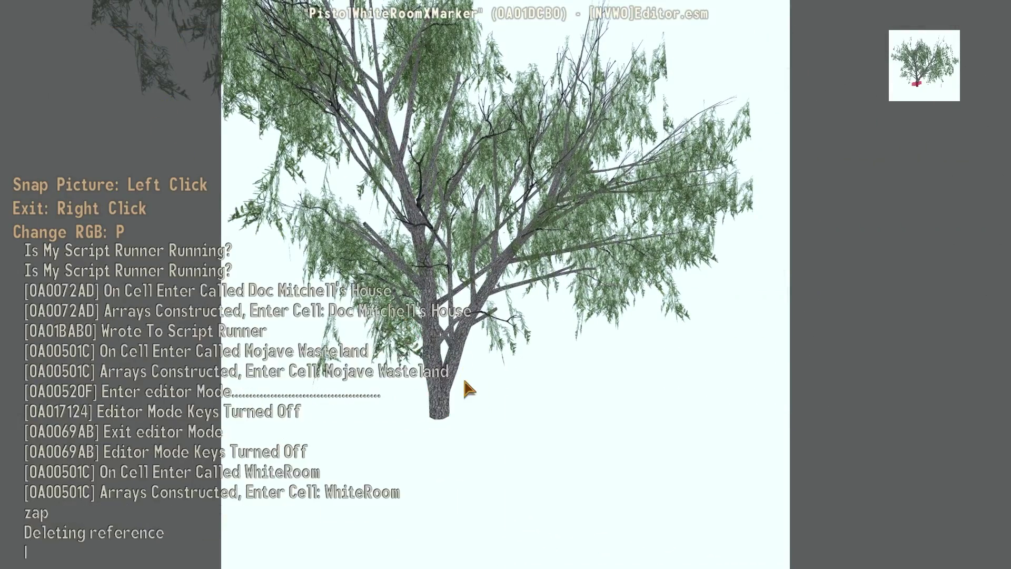
pyautogui.press('`')
pyautogui.press('d')
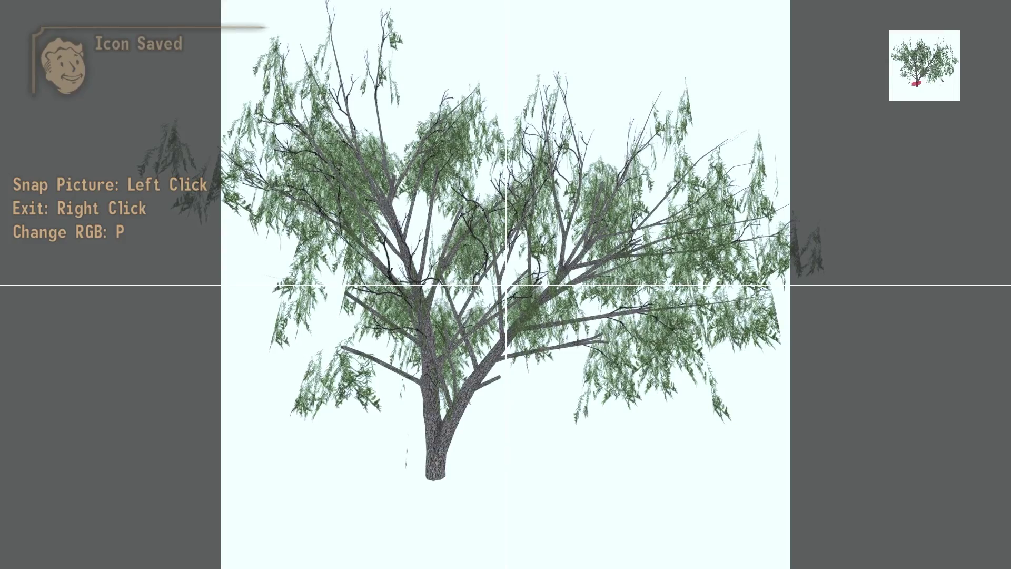
pyautogui.press('s')
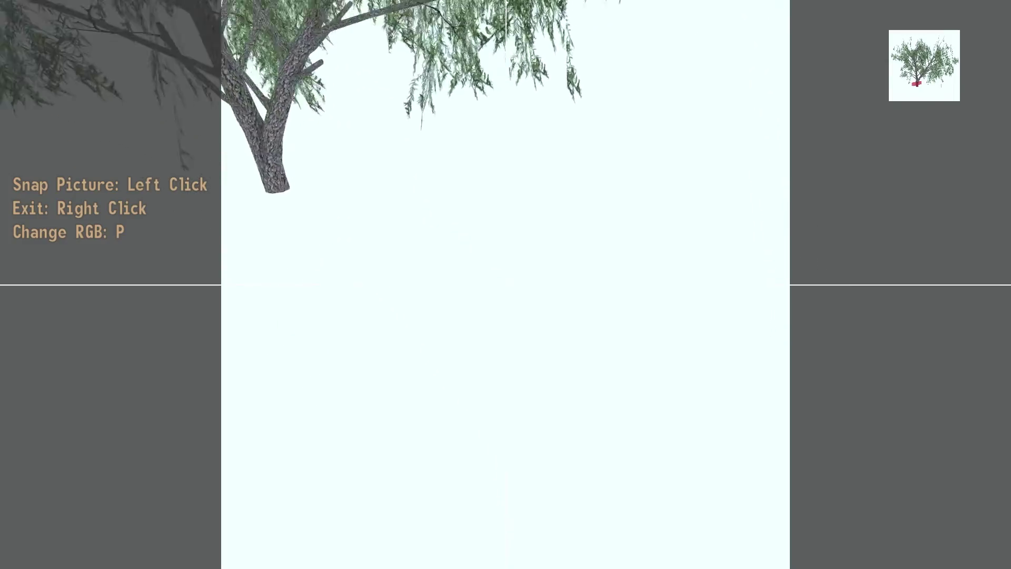